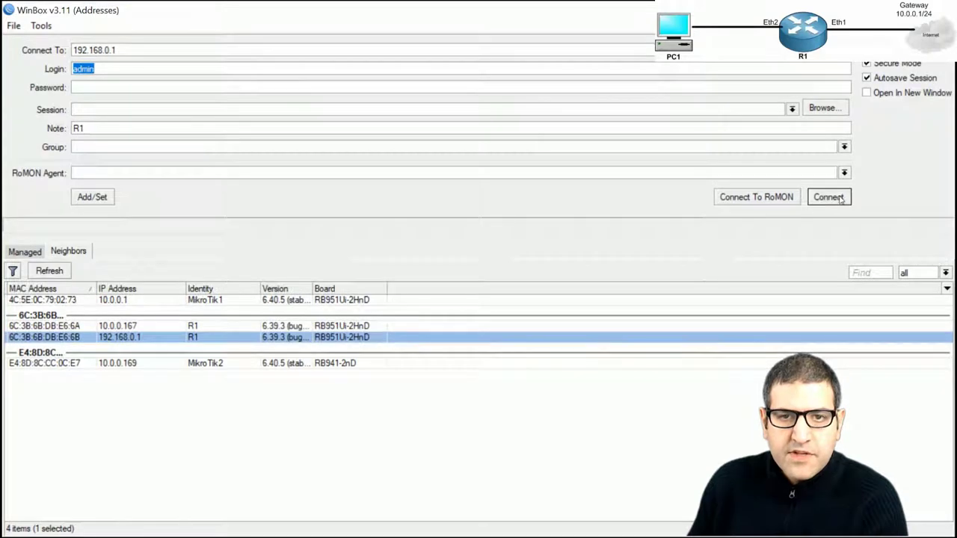
# Log in to router R1 at 192.168.0.1 as admin, then bring up the lab task slide
pyautogui.click(835, 198)
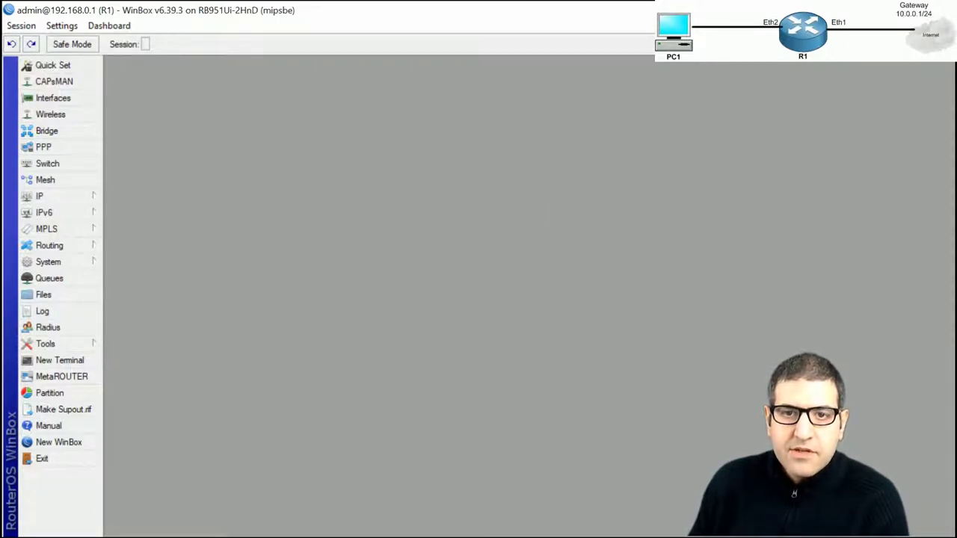
pyautogui.hotkey('alt', 'Tab')
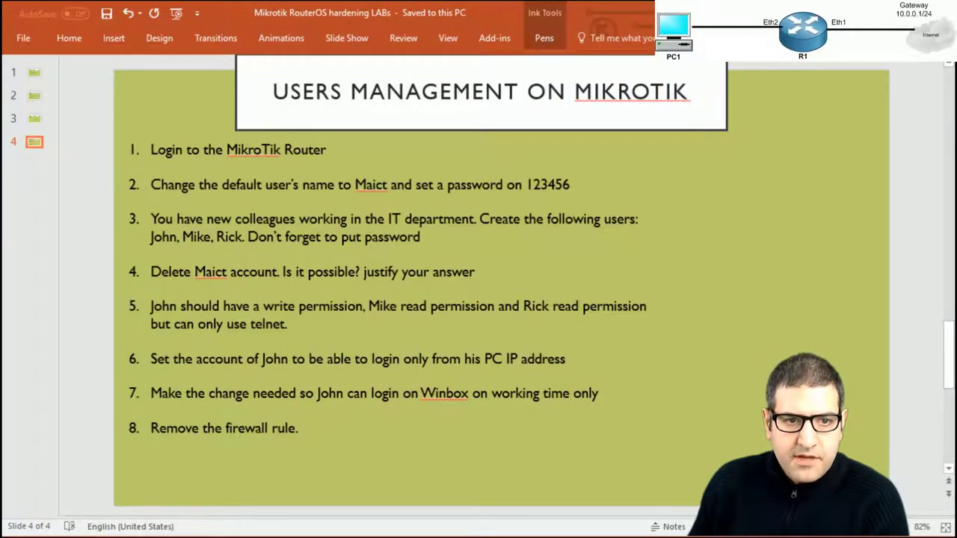
# Tick task 1 'Login to the MikroTik Router' in red ink and return to WinBox
pyautogui.moveTo(333, 156); pyautogui.dragTo(367, 144)
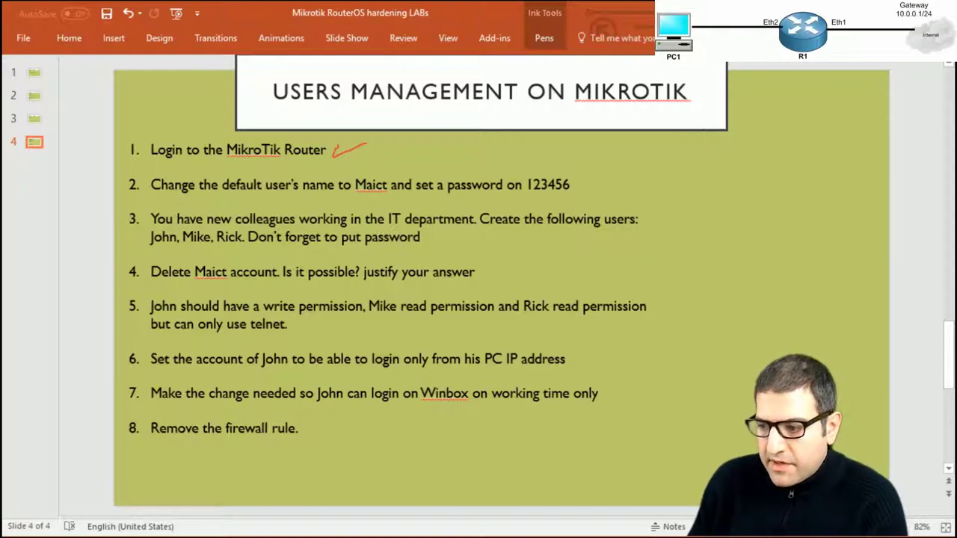
pyautogui.hotkey('alt', 'Tab')
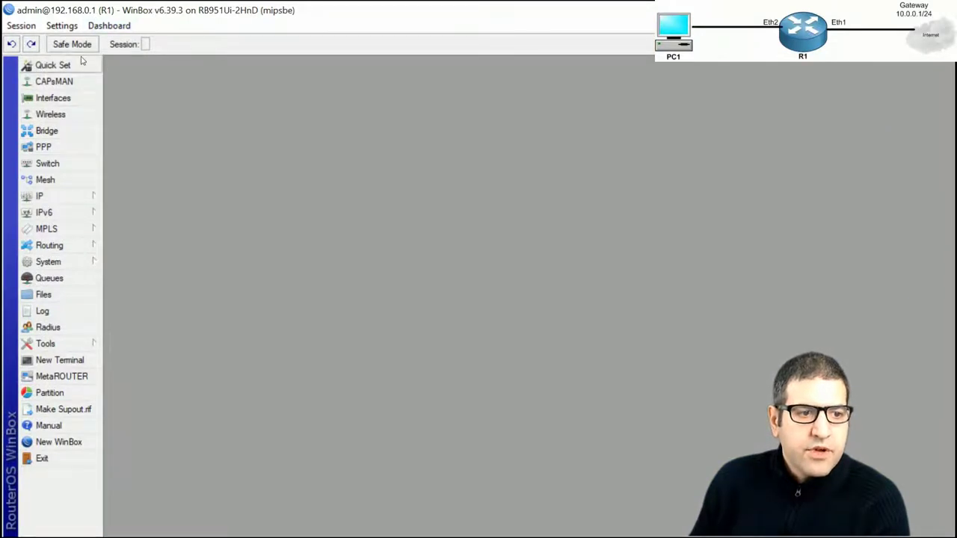
# Open System > Users and select the admin account in the User List
pyautogui.click(75, 265)
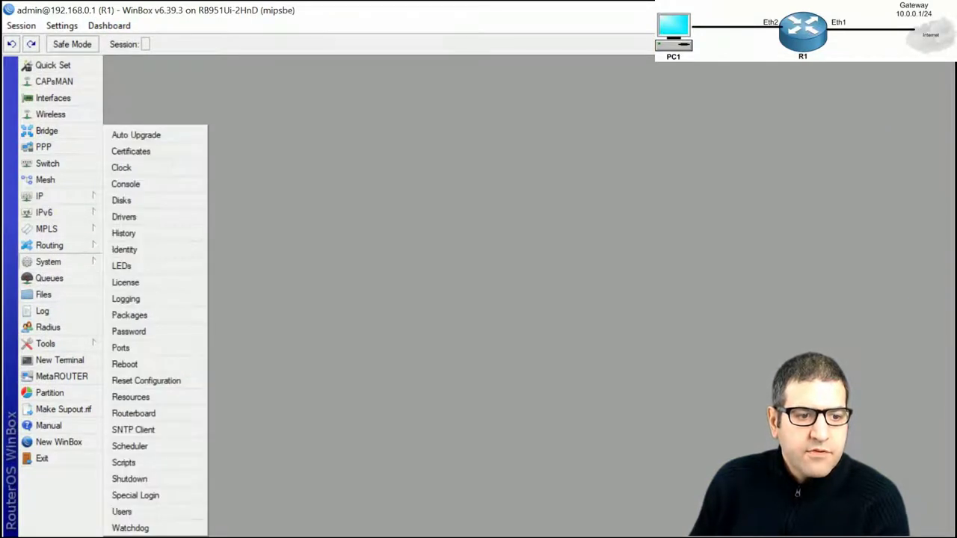
pyautogui.click(157, 512)
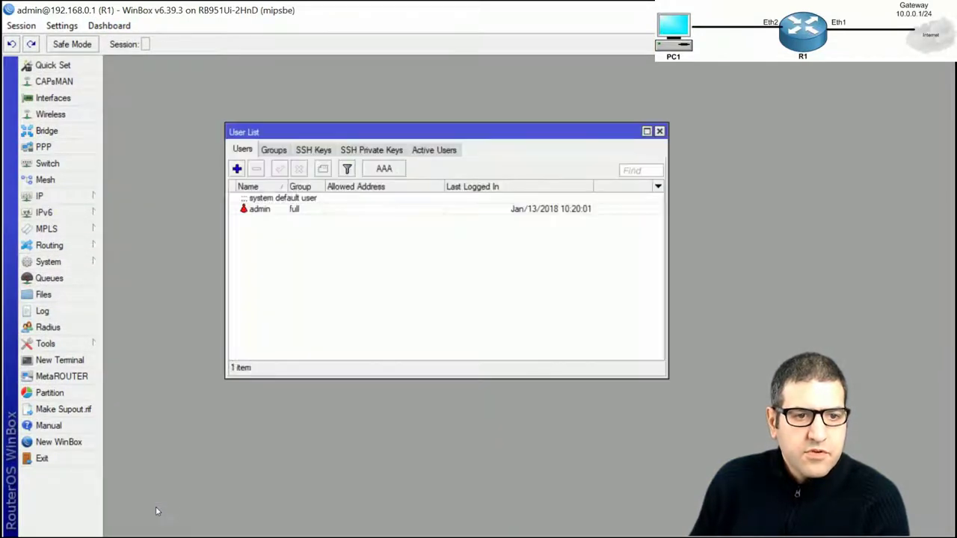
pyautogui.click(254, 210)
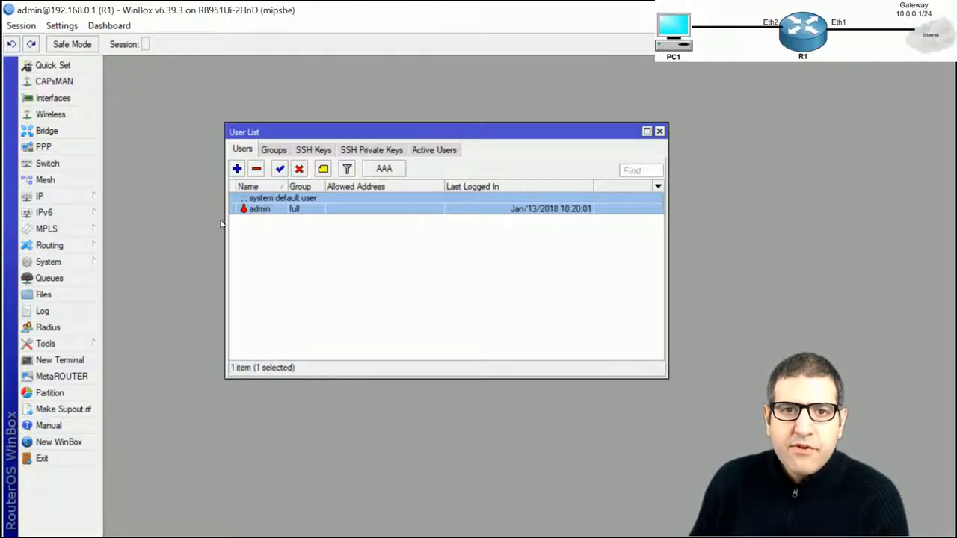
# Rename the default admin account to maict
pyautogui.doubleClick(271, 210)
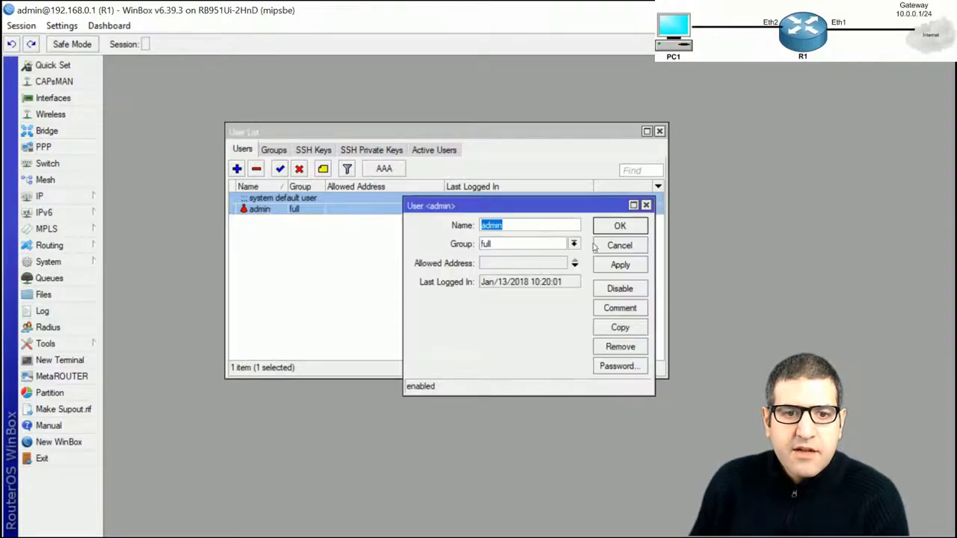
pyautogui.moveTo(563, 203); pyautogui.dragTo(513, 174)
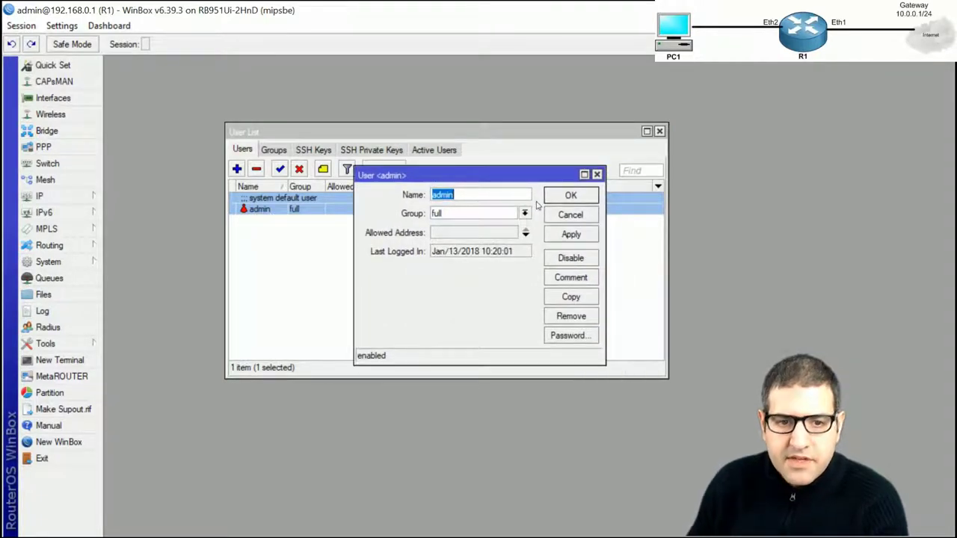
pyautogui.write('maict')
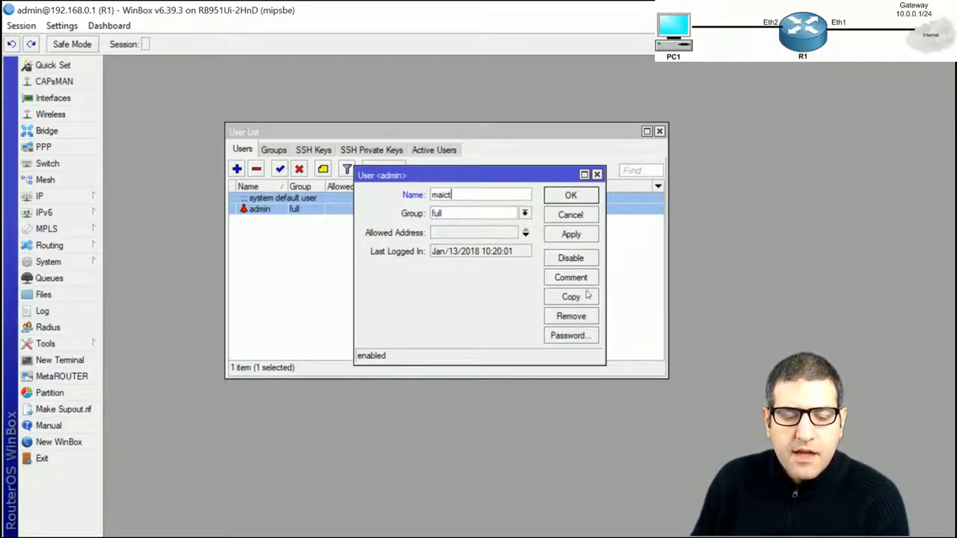
pyautogui.click(571, 197)
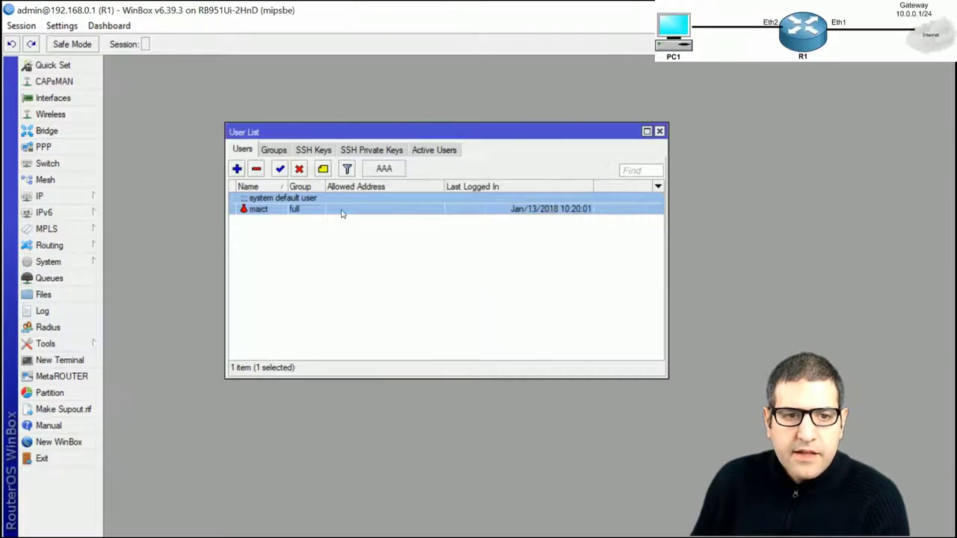
# Give the maict account a new password, entered and confirmed
pyautogui.rightClick(269, 208)
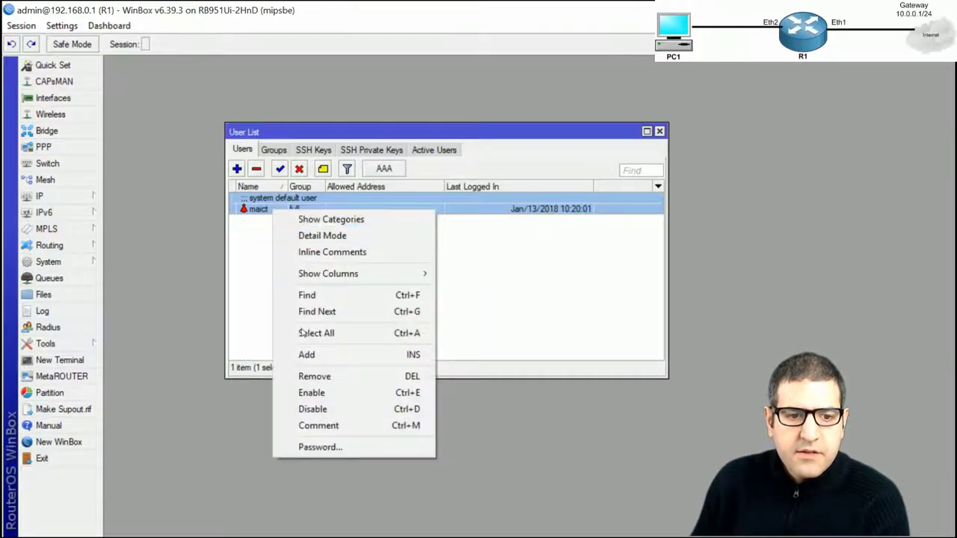
pyautogui.click(320, 447)
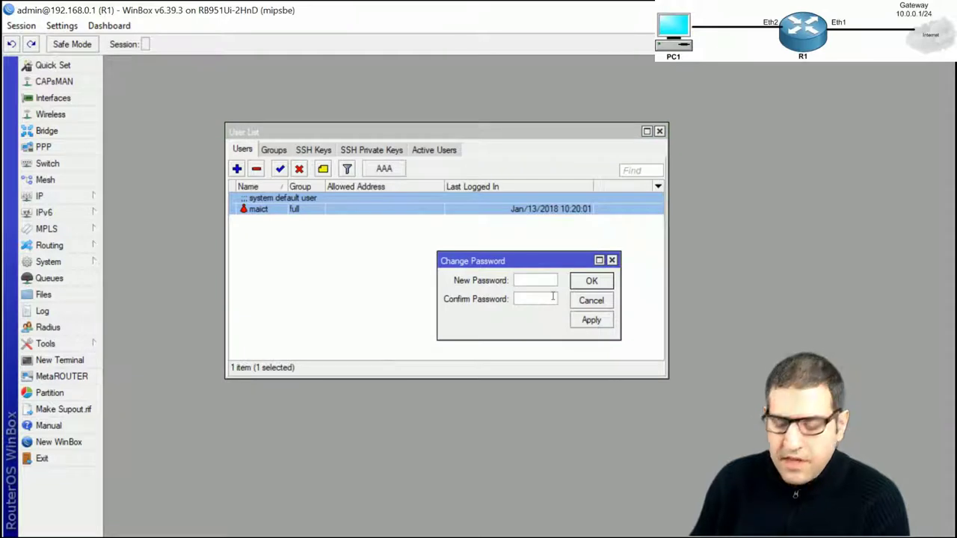
pyautogui.write('123456')
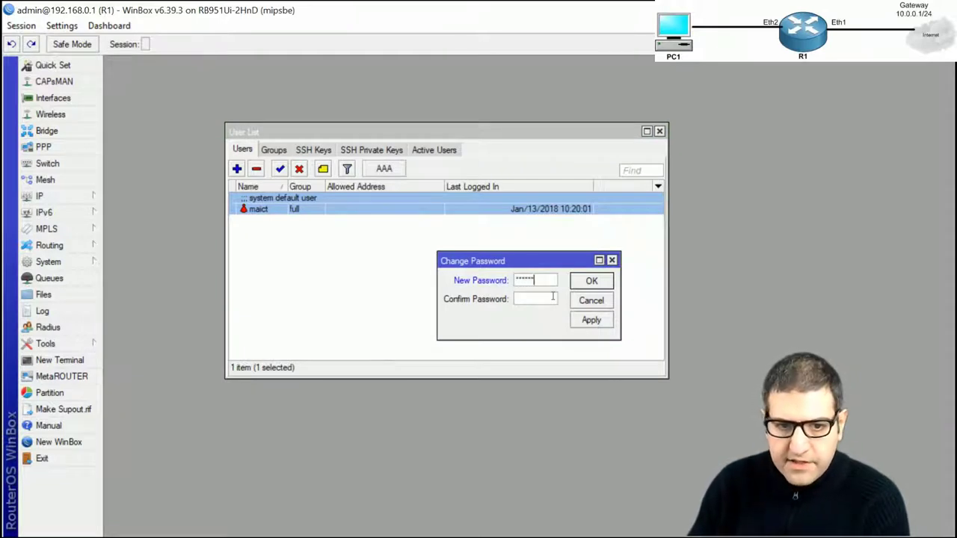
pyautogui.press('Tab')
pyautogui.write('123456')
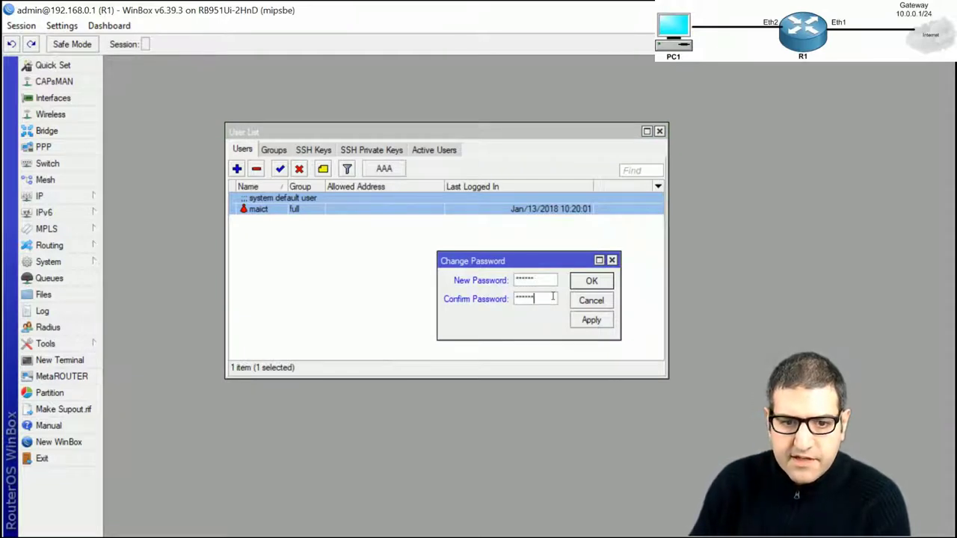
pyautogui.click(589, 282)
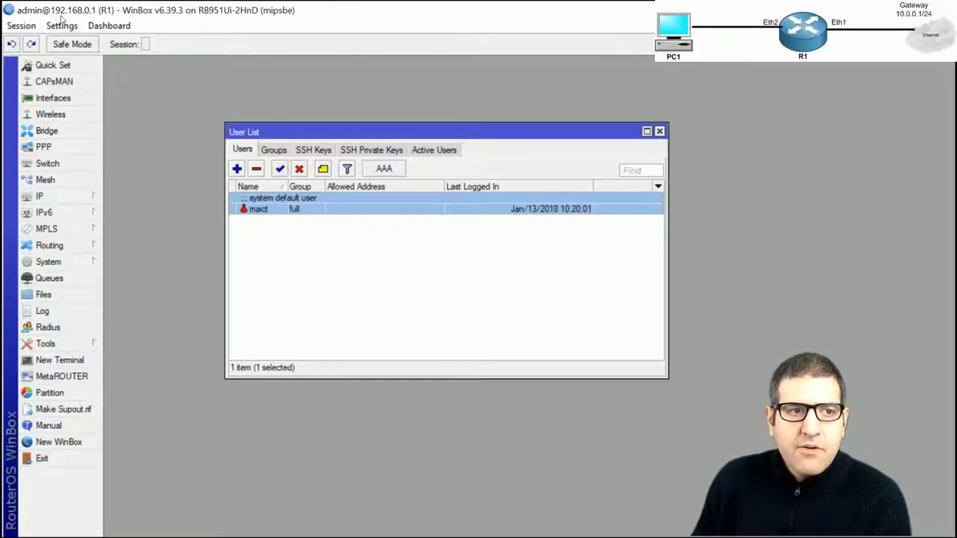
# Exit the router session and try logging back in as admin, which fails
pyautogui.click(21, 25)
pyautogui.click(34, 173)
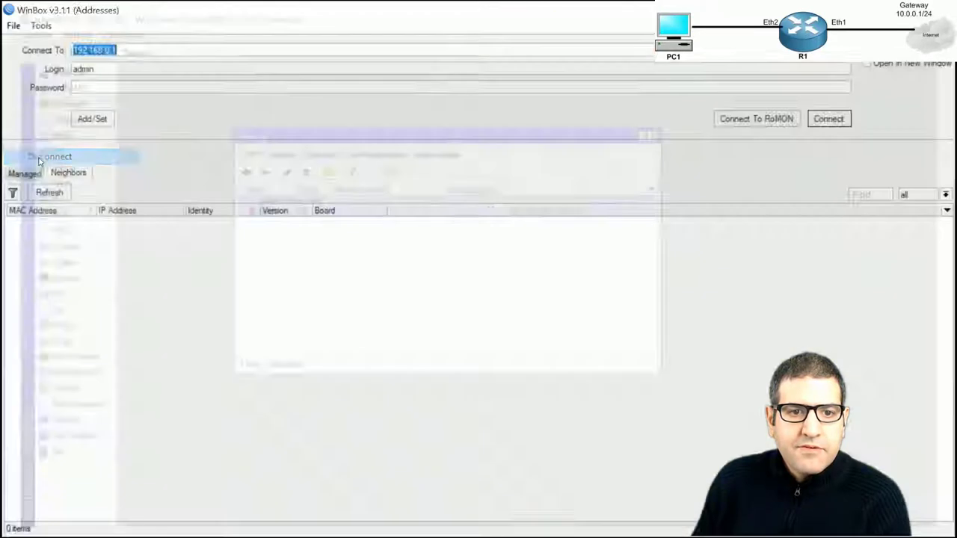
pyautogui.click(143, 68)
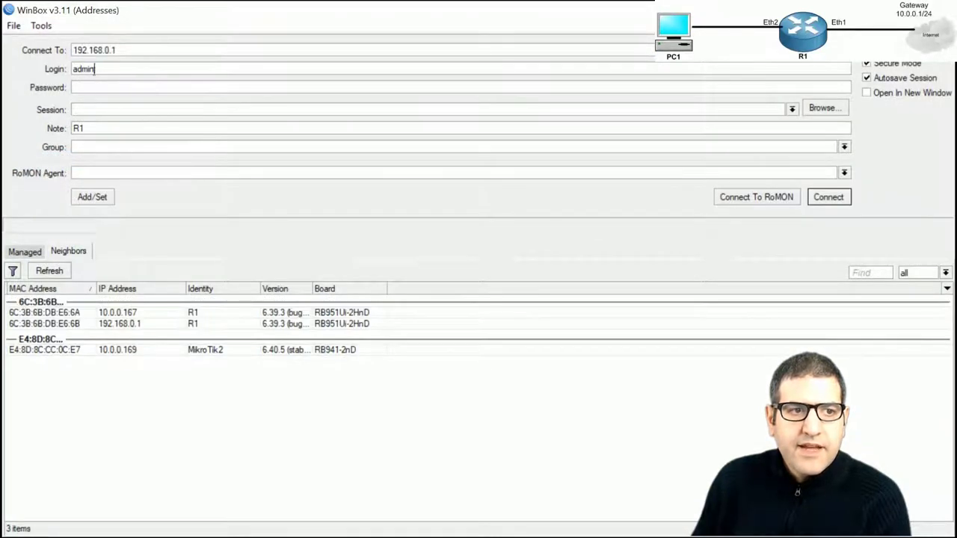
pyautogui.click(830, 198)
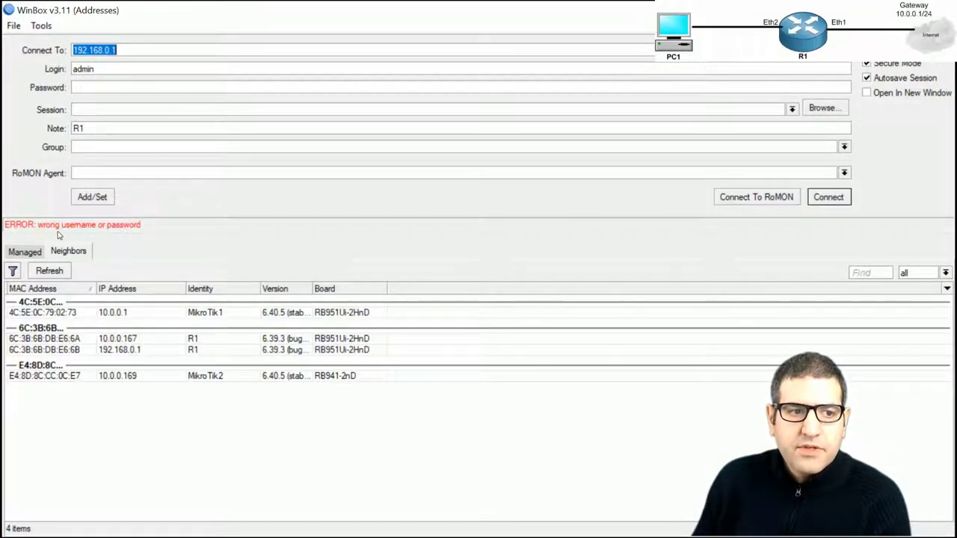
# Log in to 192.168.0.1 as maict with its new password
pyautogui.press('Tab')
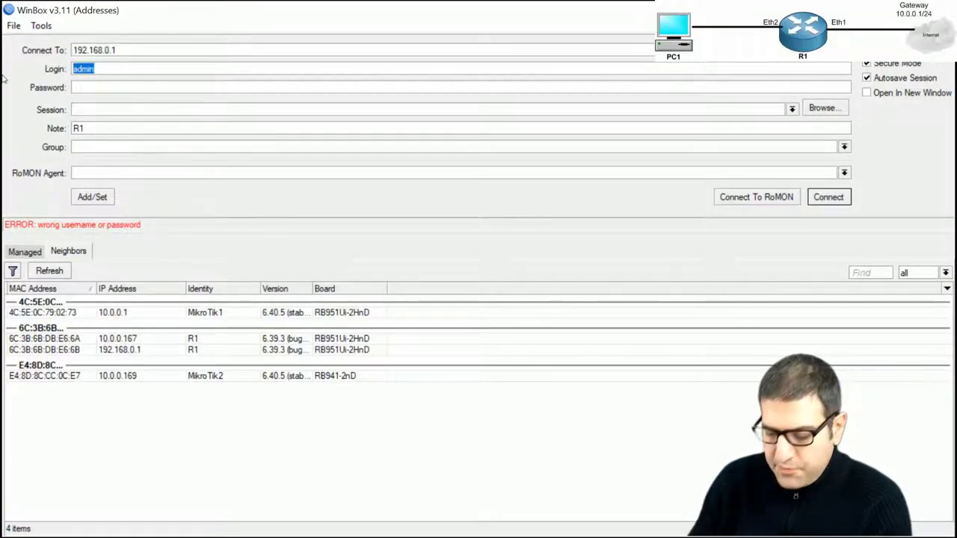
pyautogui.write('maict')
pyautogui.press('Tab')
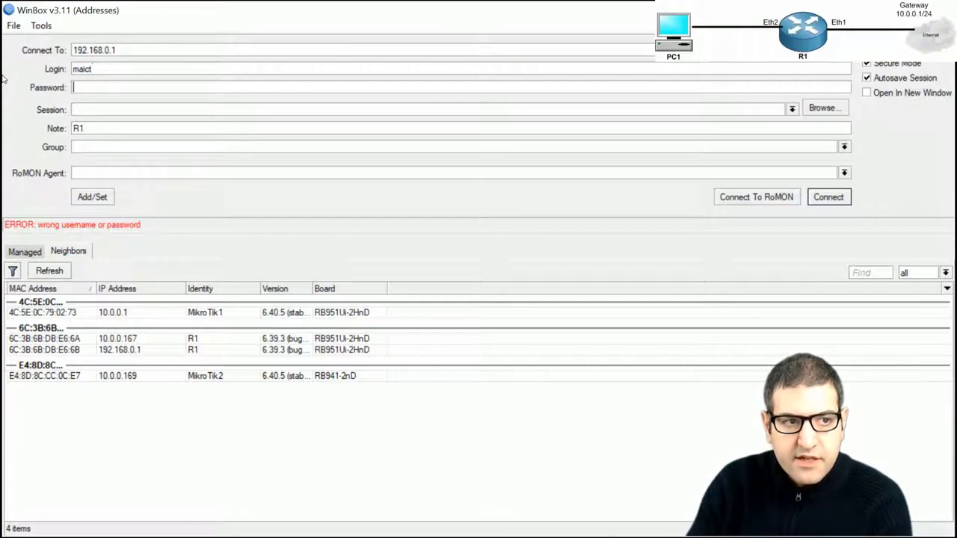
pyautogui.write('*****')
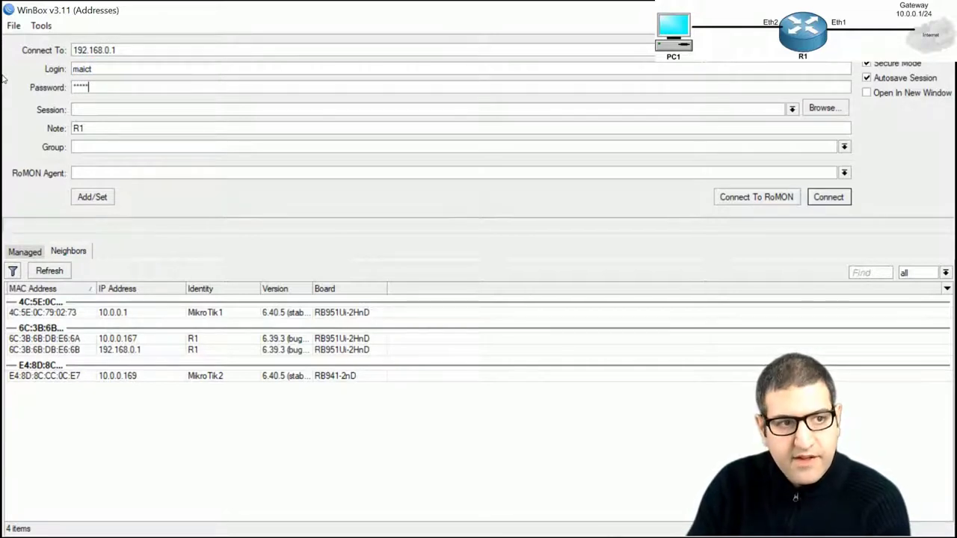
pyautogui.write('*')
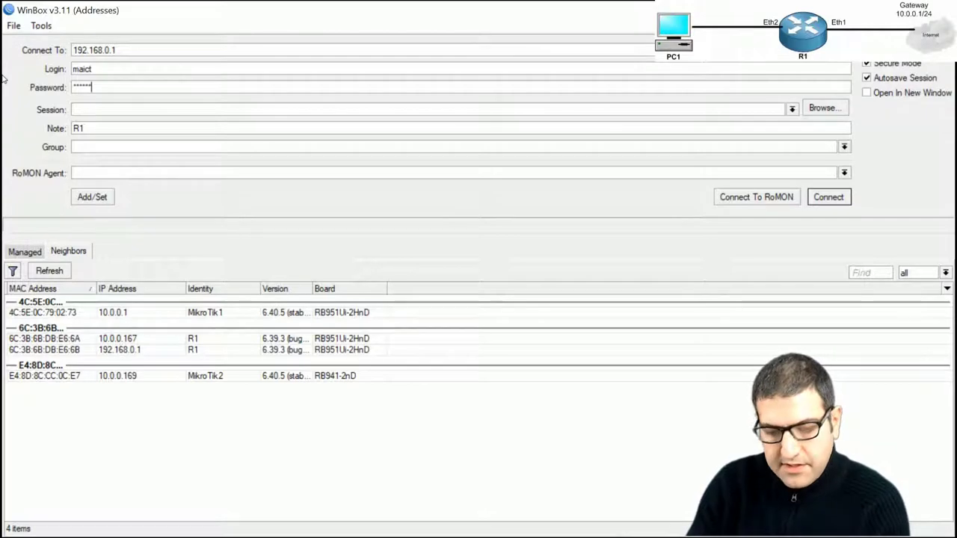
pyautogui.click(829, 199)
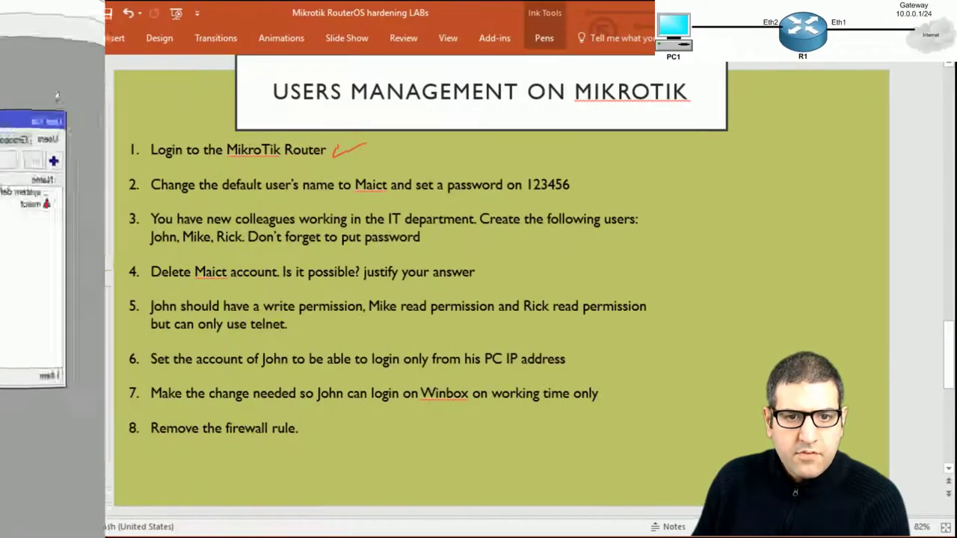
# Tick task 2 about renaming the default user in red ink, then return to WinBox
pyautogui.moveTo(582, 178); pyautogui.dragTo(628, 167)
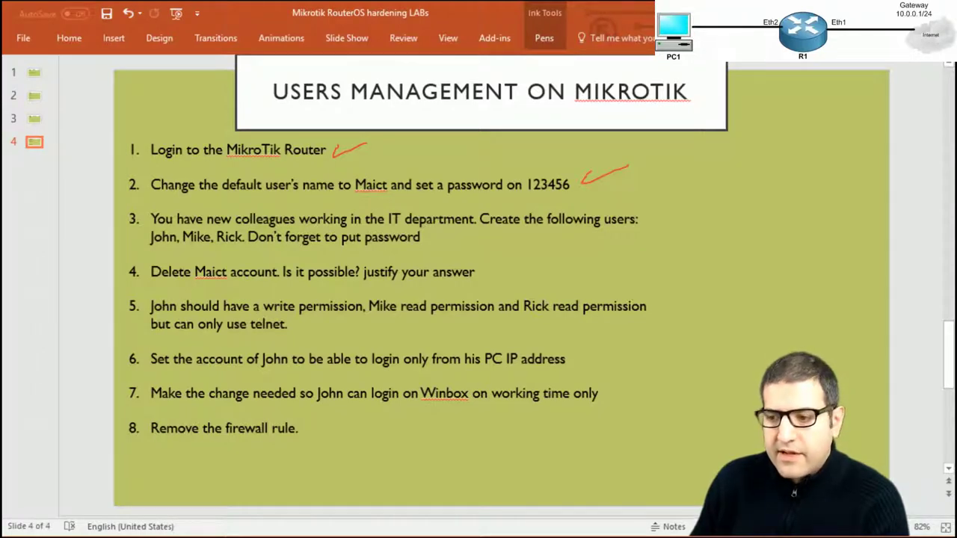
pyautogui.hotkey('alt', 'Tab')
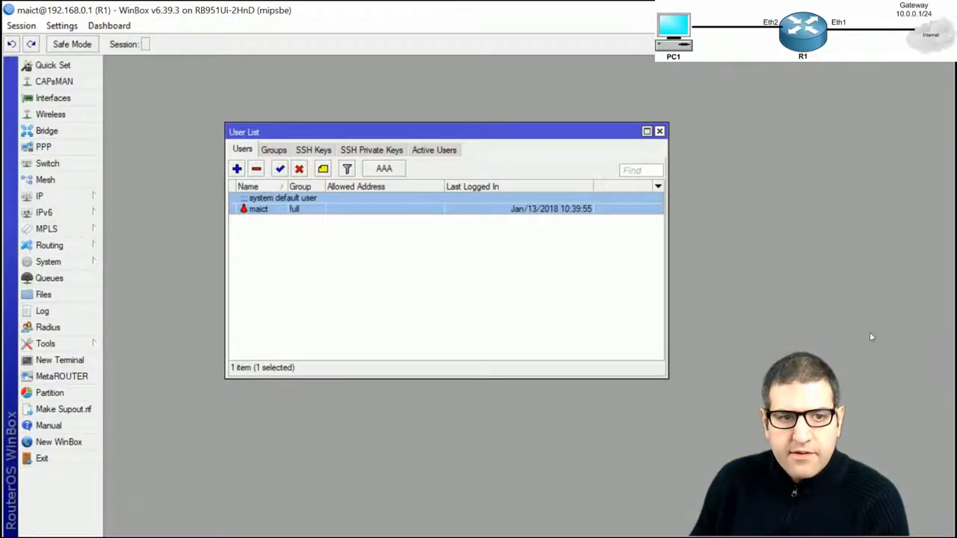
# Close the User List and reopen it from System > Users
pyautogui.click(660, 132)
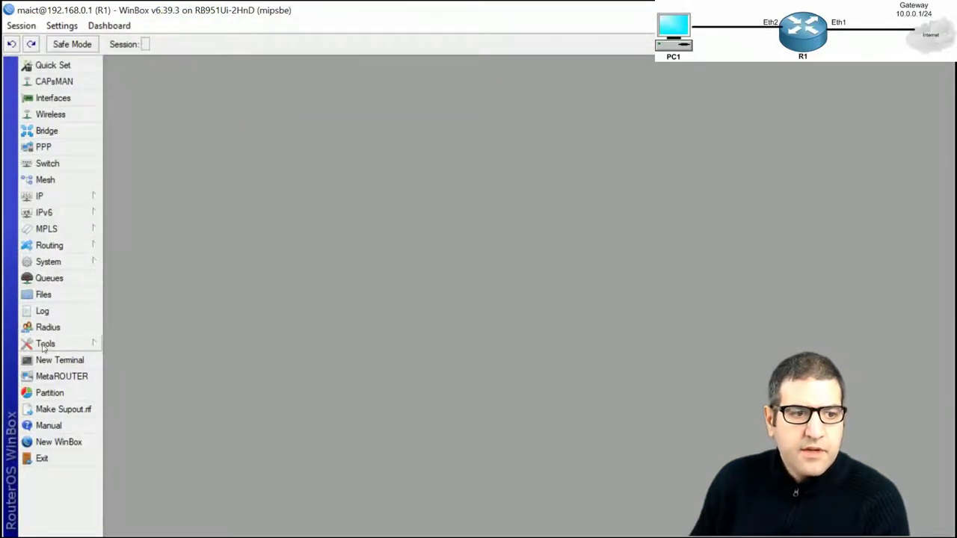
pyautogui.click(51, 262)
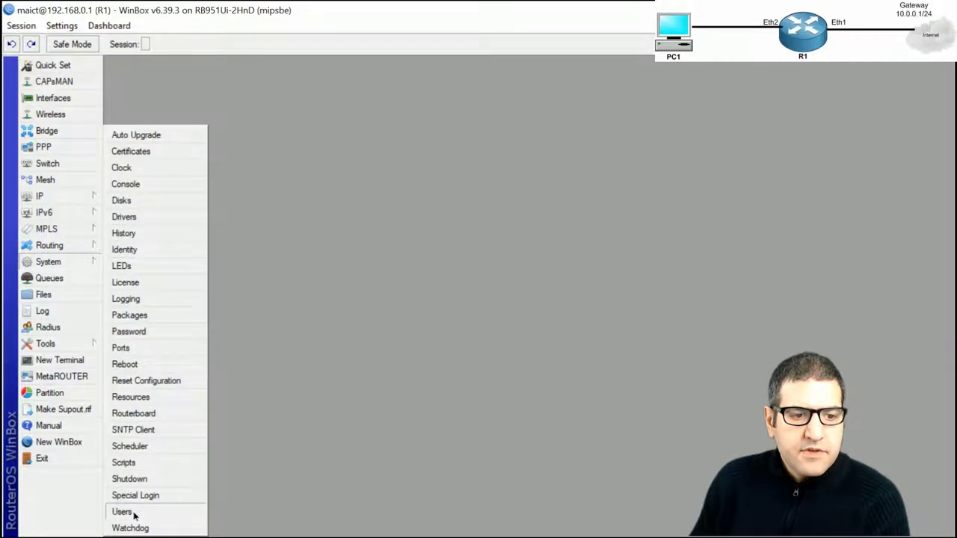
pyautogui.click(123, 512)
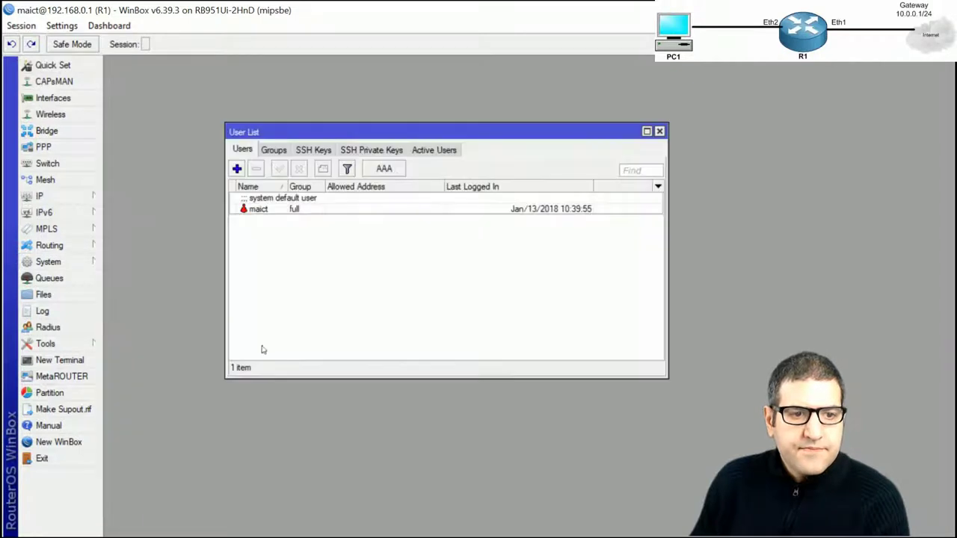
# Create user John in the full group with a confirmed password
pyautogui.click(236, 169)
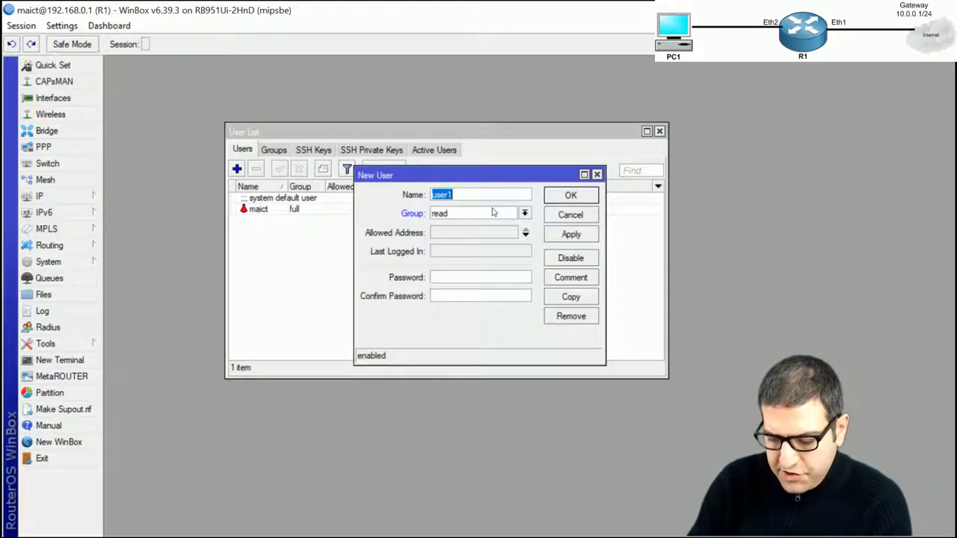
pyautogui.write('John')
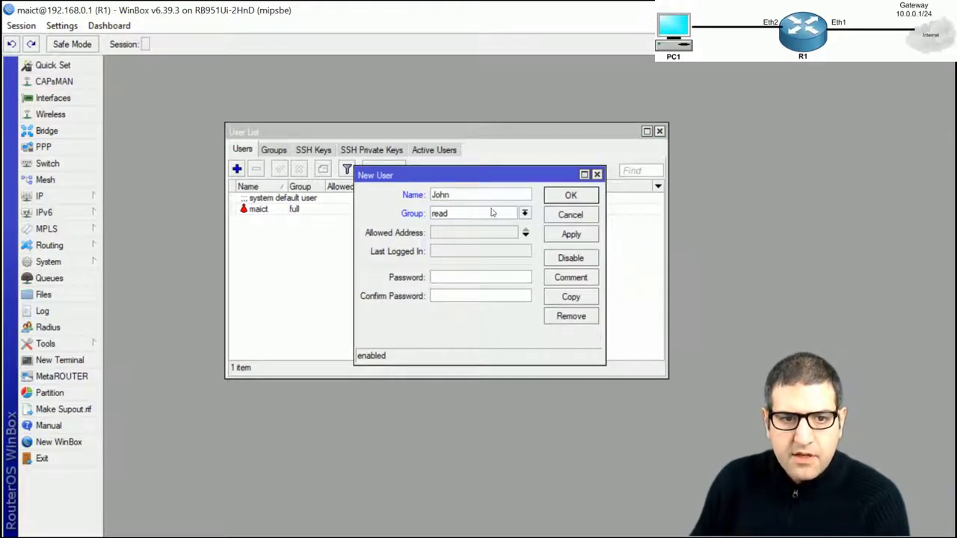
pyautogui.click(524, 213)
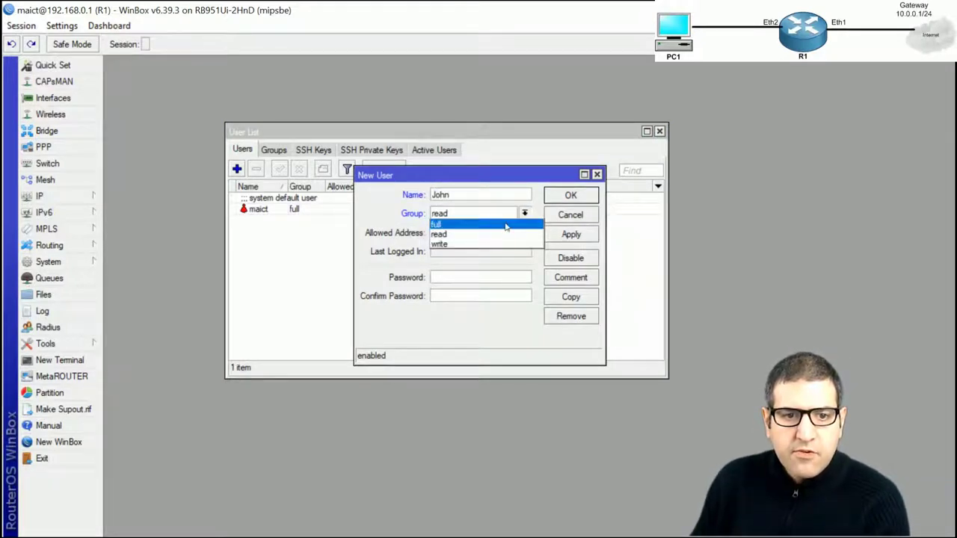
pyautogui.click(519, 224)
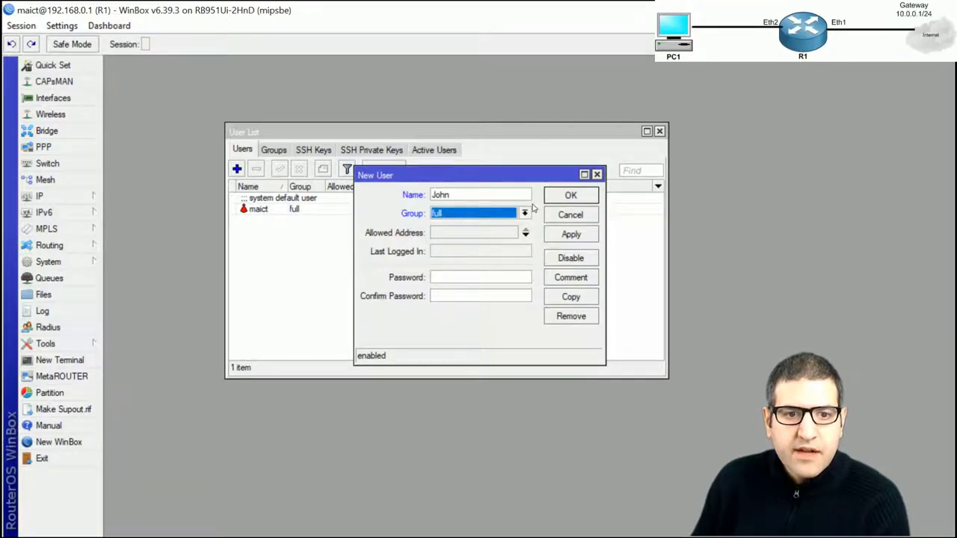
pyautogui.click(479, 277)
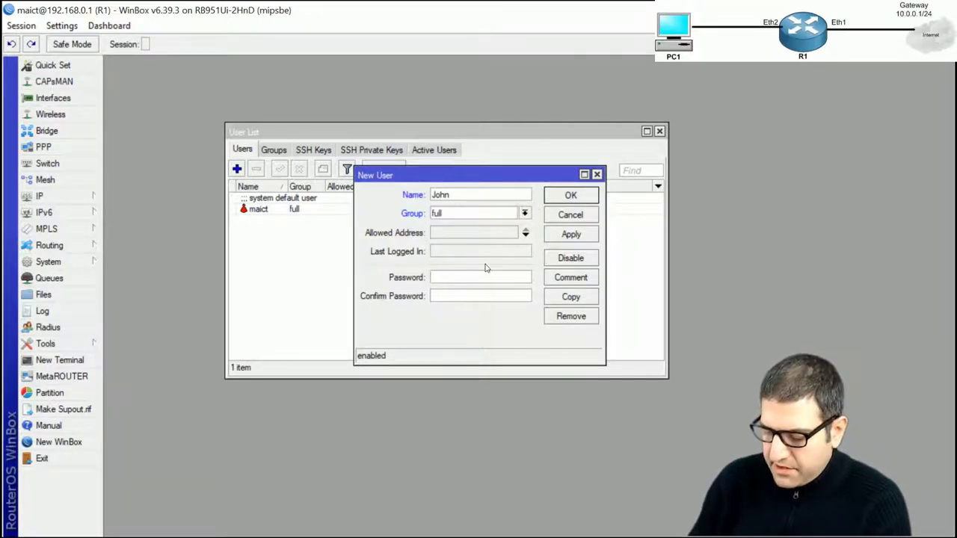
pyautogui.write('12345')
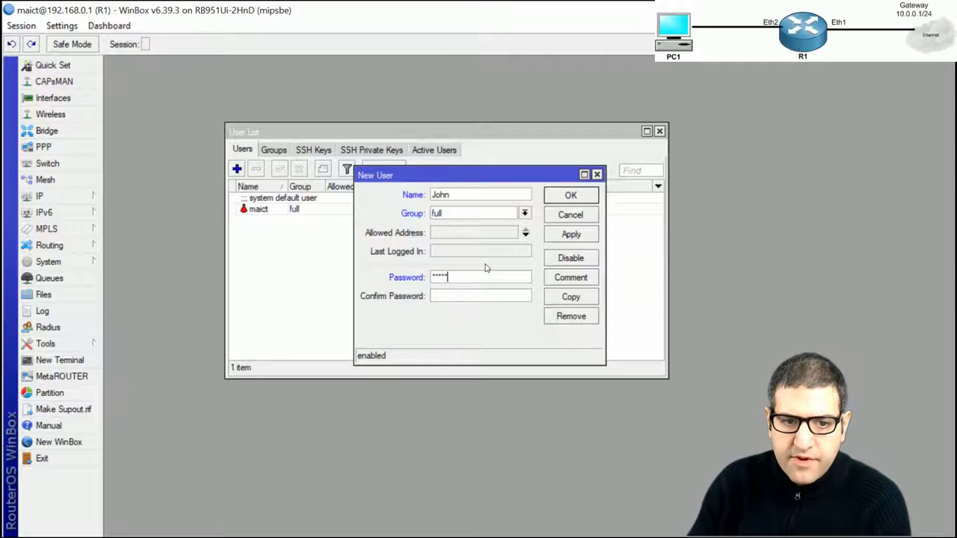
pyautogui.write('6')
pyautogui.press('Tab')
pyautogui.write('12345')
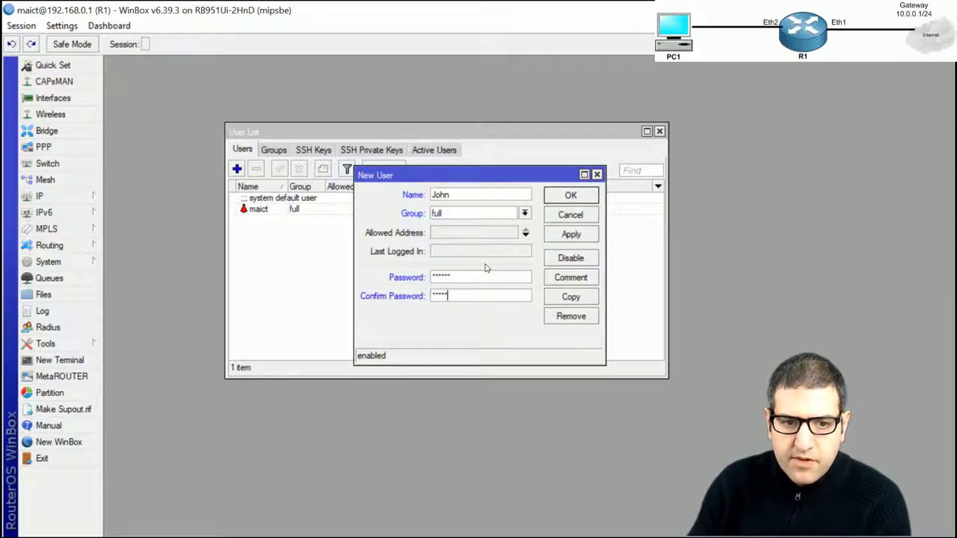
pyautogui.write('6')
pyautogui.click(576, 197)
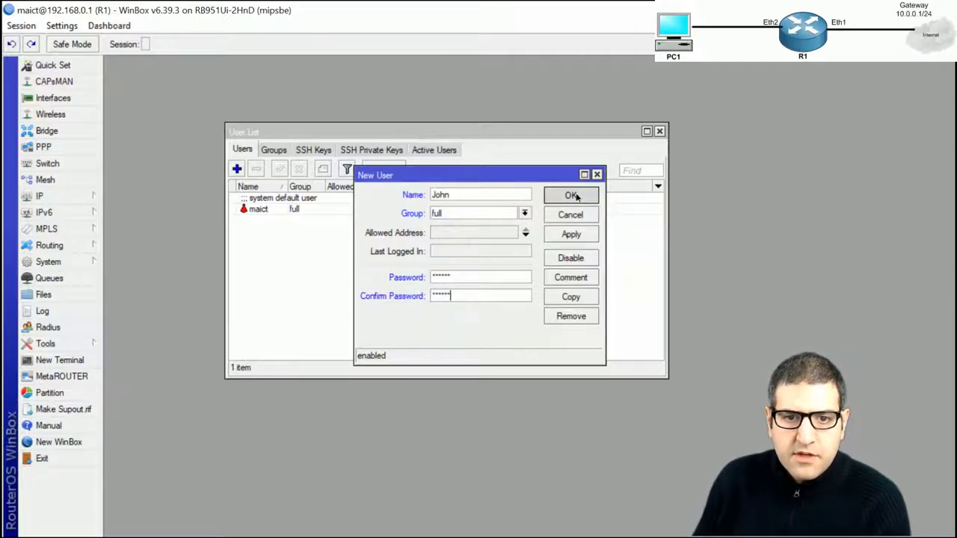
pyautogui.hotkey('alt', 'Tab')
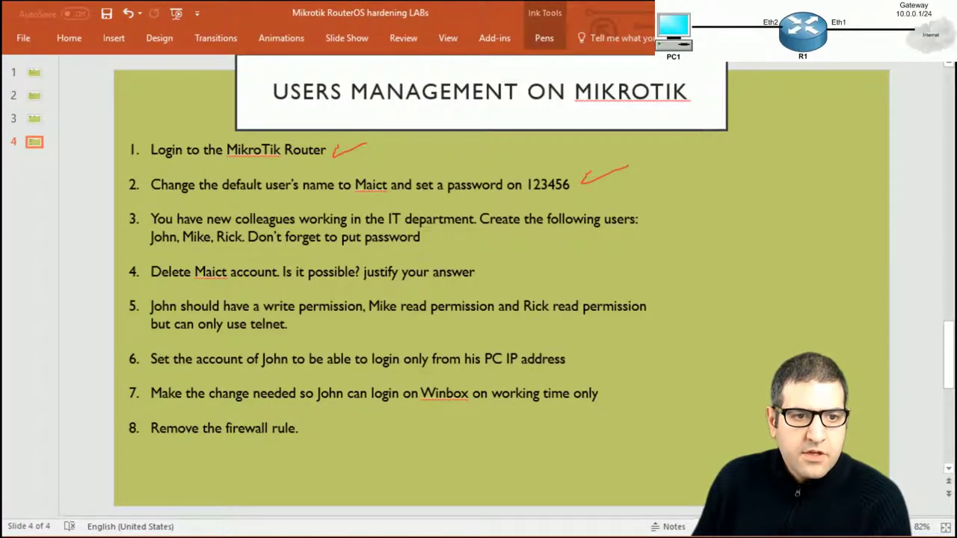
pyautogui.hotkey('alt', 'Tab')
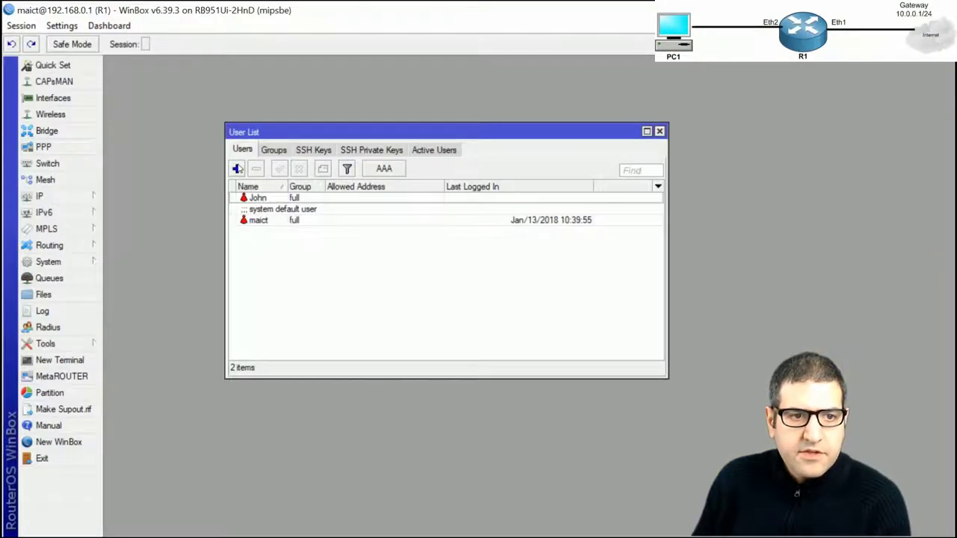
# Add user Mike in the full group with a password
pyautogui.click(237, 169)
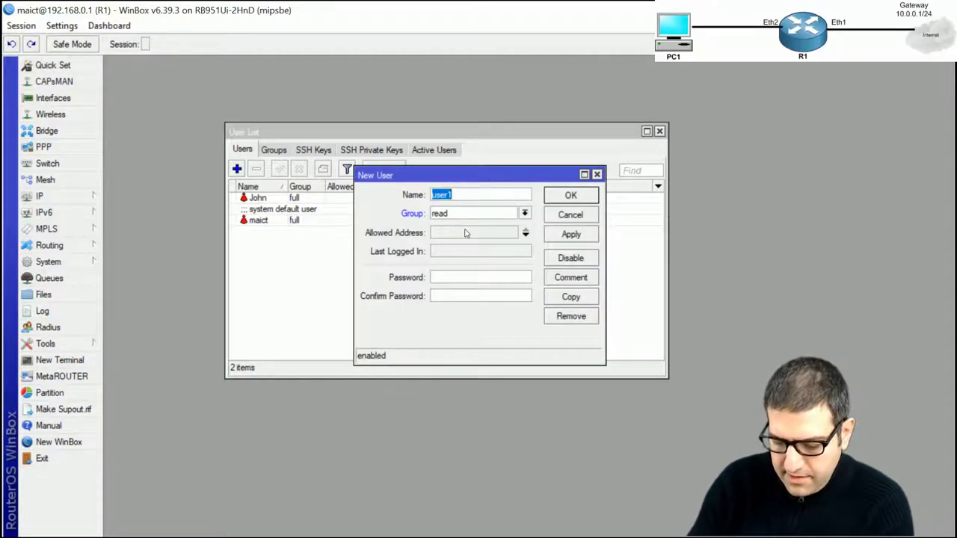
pyautogui.write('Mike')
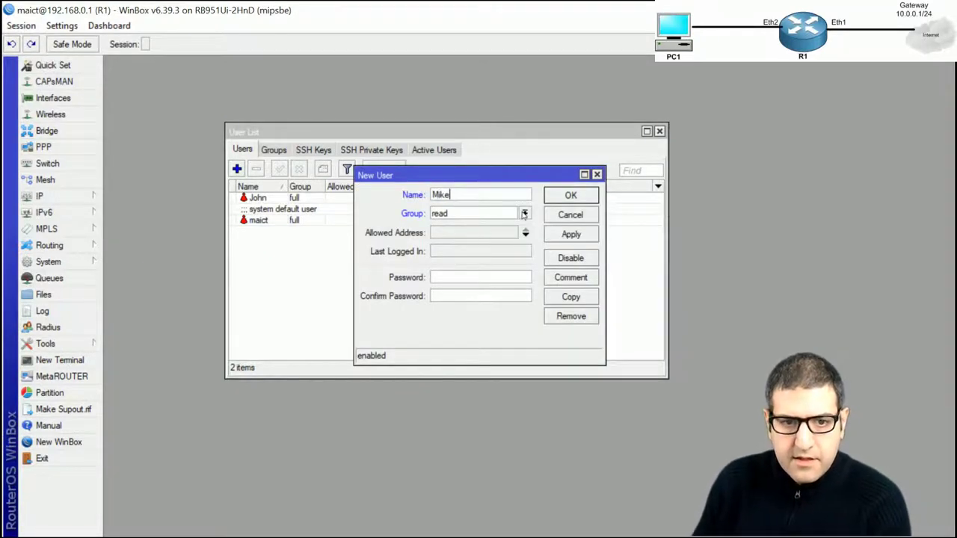
pyautogui.click(525, 214)
pyautogui.click(490, 225)
pyautogui.click(448, 276)
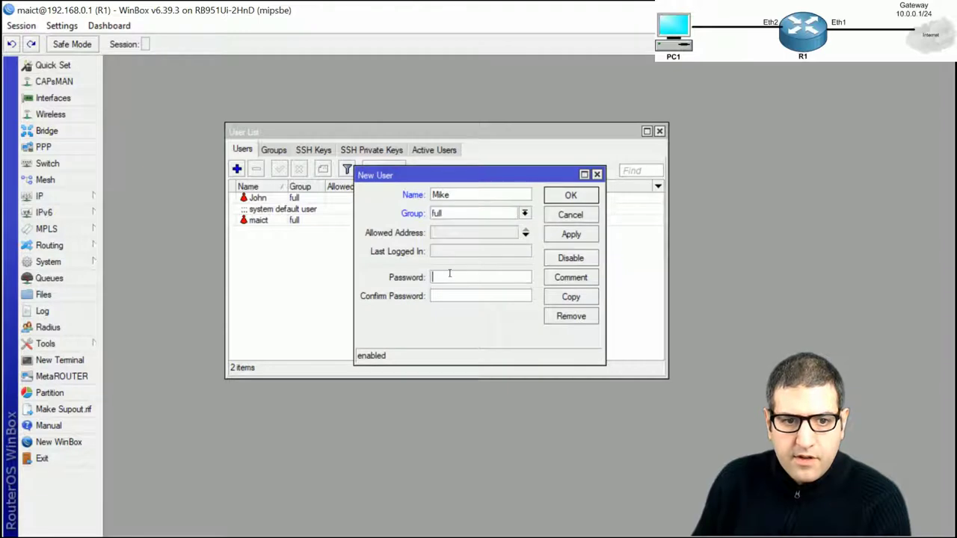
pyautogui.write('12345')
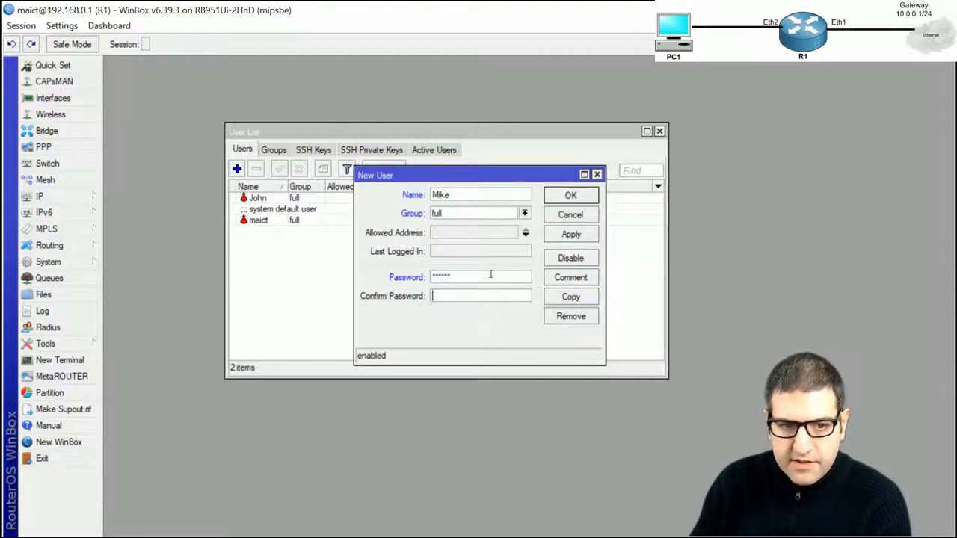
pyautogui.write('12')
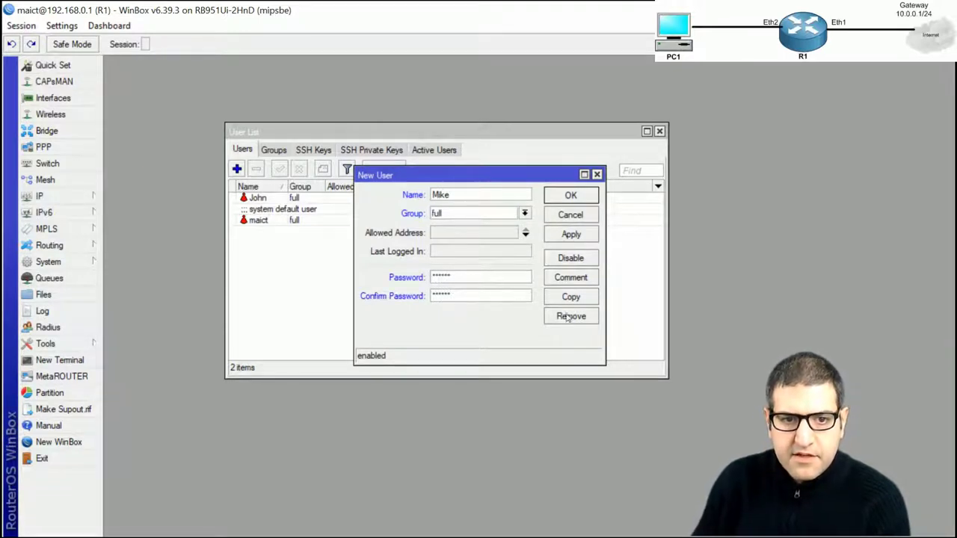
pyautogui.click(572, 196)
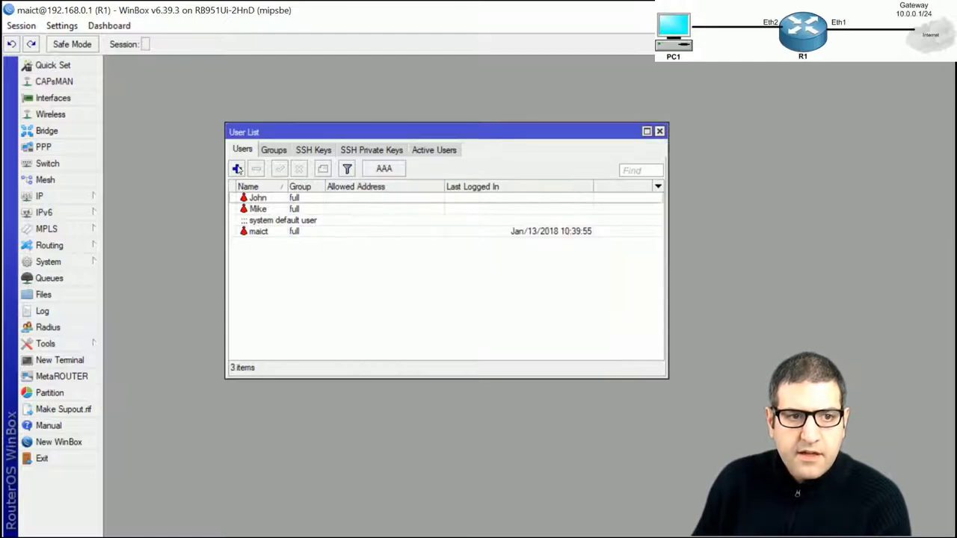
# Add user rick in the full group with a password
pyautogui.click(237, 169)
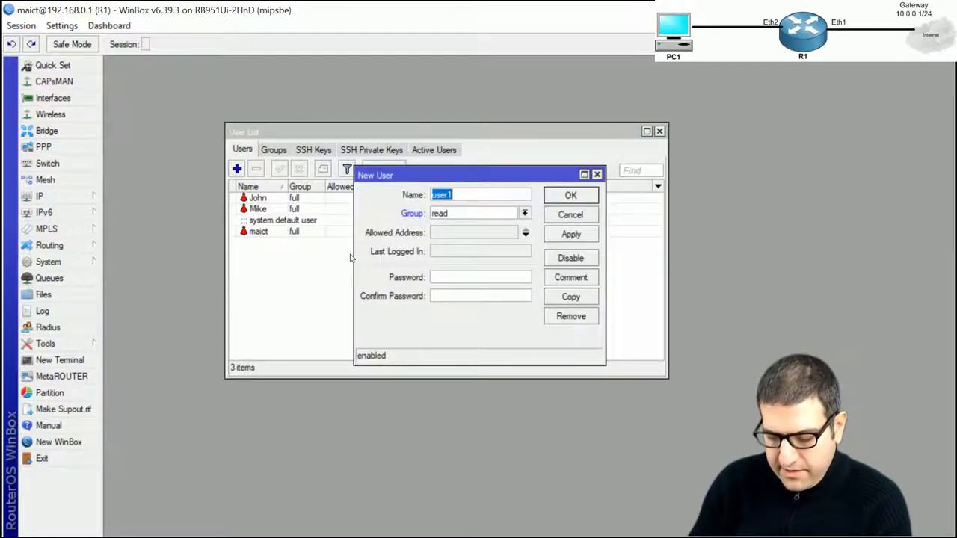
pyautogui.write('rick')
pyautogui.press('Tab')
pyautogui.click(451, 215)
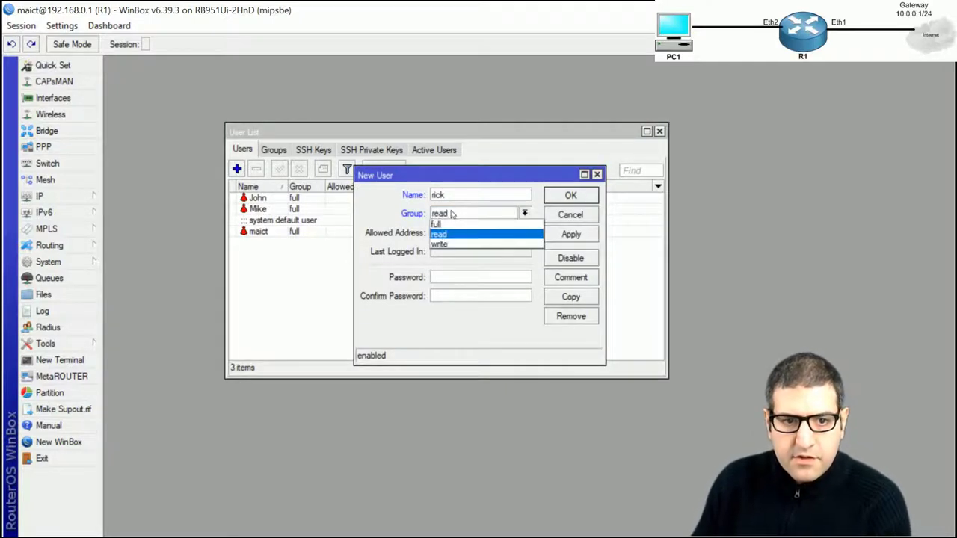
pyautogui.click(445, 225)
pyautogui.click(449, 215)
pyautogui.click(443, 224)
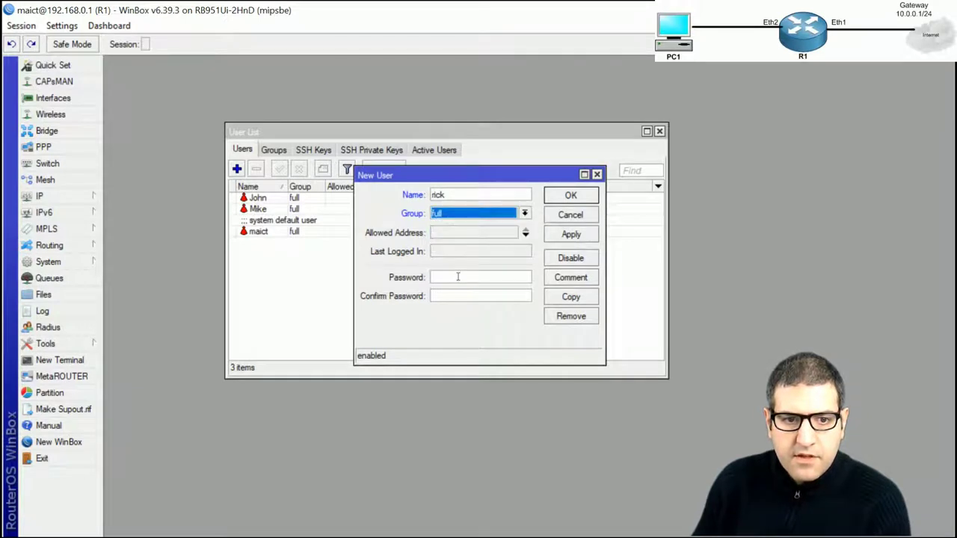
pyautogui.click(450, 280)
pyautogui.write('12345')
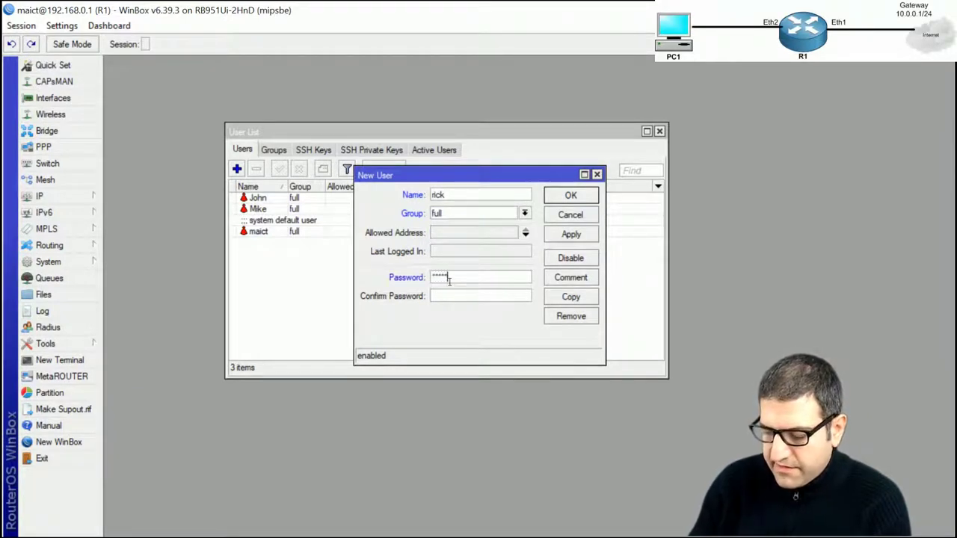
pyautogui.write('6')
pyautogui.press('Tab')
pyautogui.write('123456')
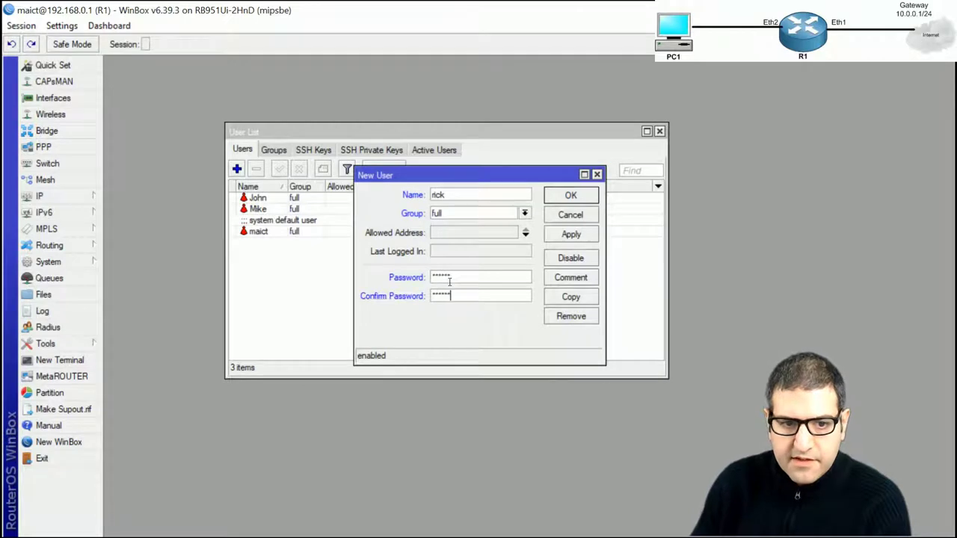
pyautogui.click(570, 198)
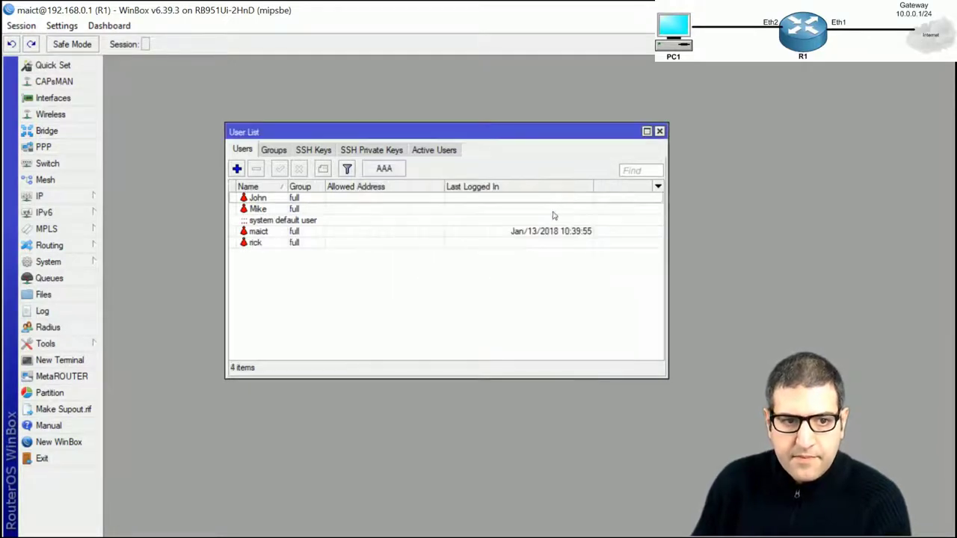
pyautogui.hotkey('alt', 'Tab')
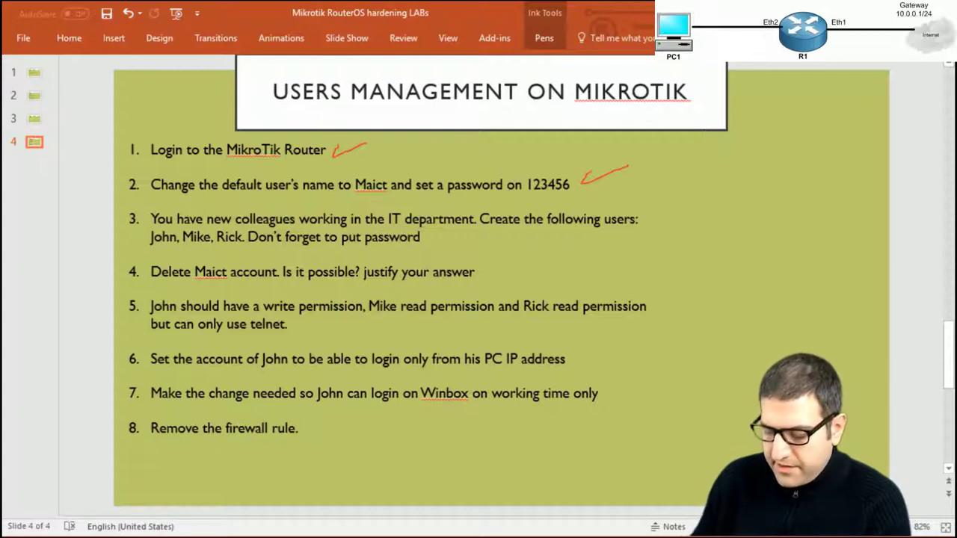
# Tick task 3 about creating John, Mike and Rick in red ink, then return to WinBox
pyautogui.moveTo(429, 241); pyautogui.dragTo(465, 232)
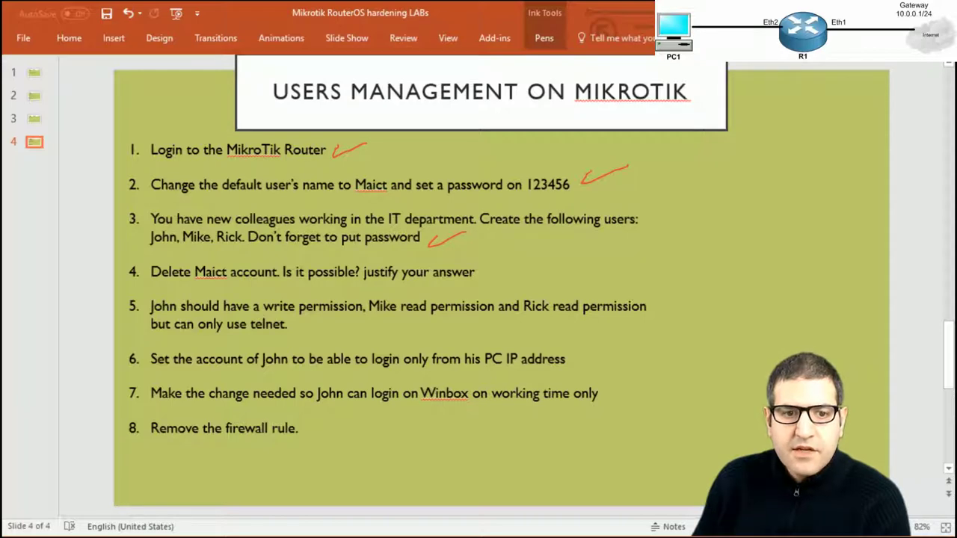
pyautogui.hotkey('alt', 'Tab')
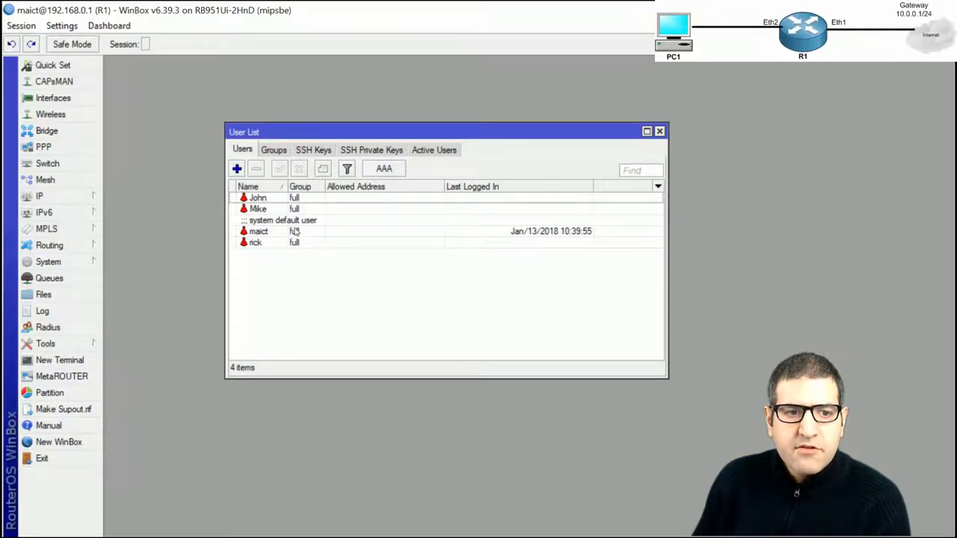
# Look over John, Mike and rick, then delete the existing maict account
pyautogui.click(273, 199)
pyautogui.click(266, 210)
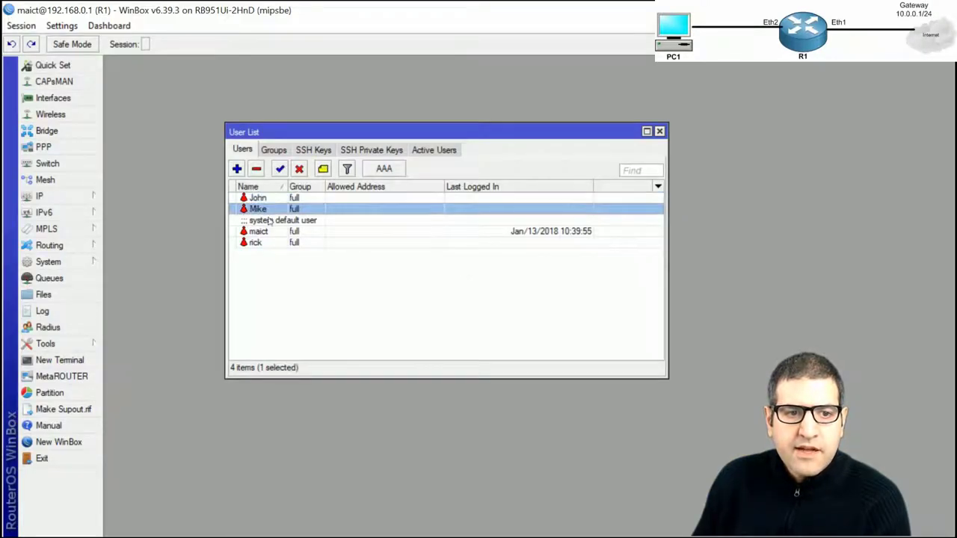
pyautogui.click(266, 245)
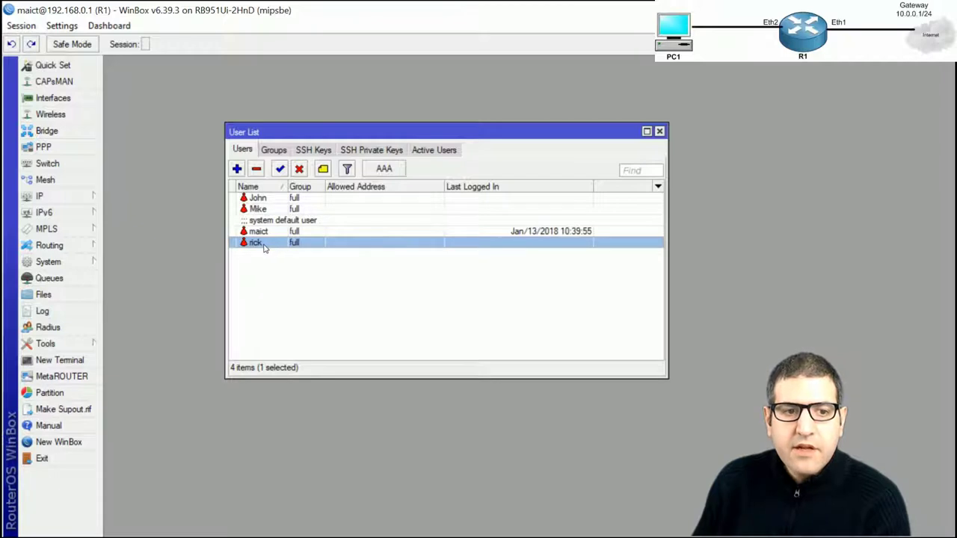
pyautogui.click(264, 233)
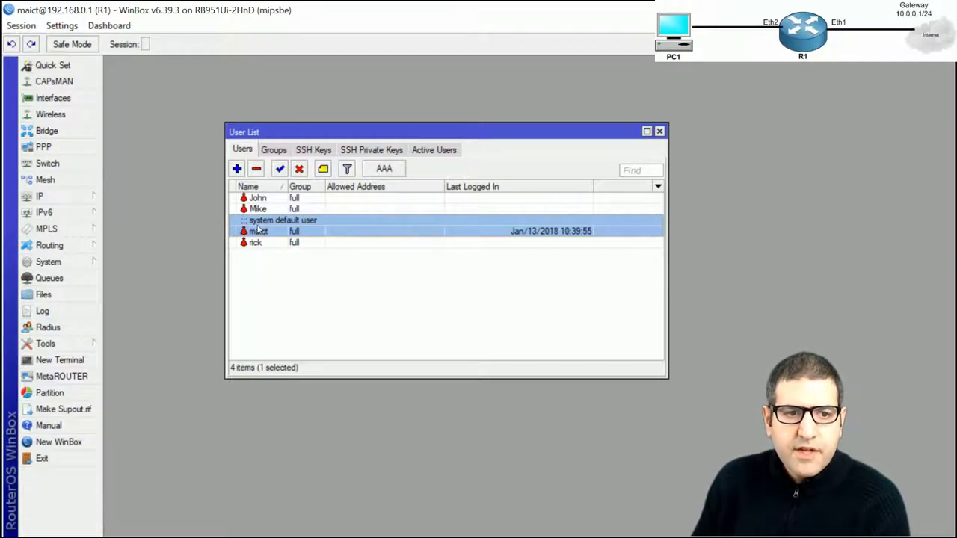
pyautogui.click(257, 170)
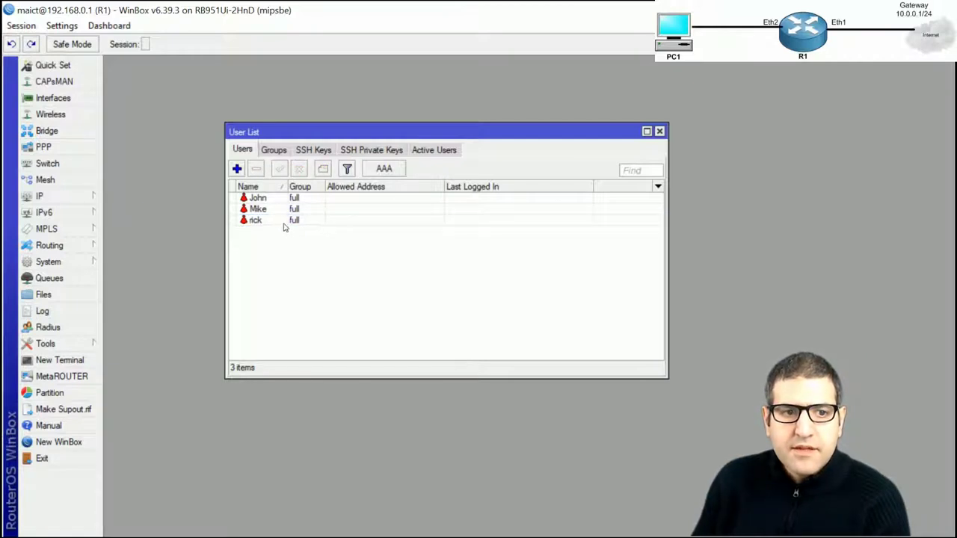
pyautogui.click(321, 219)
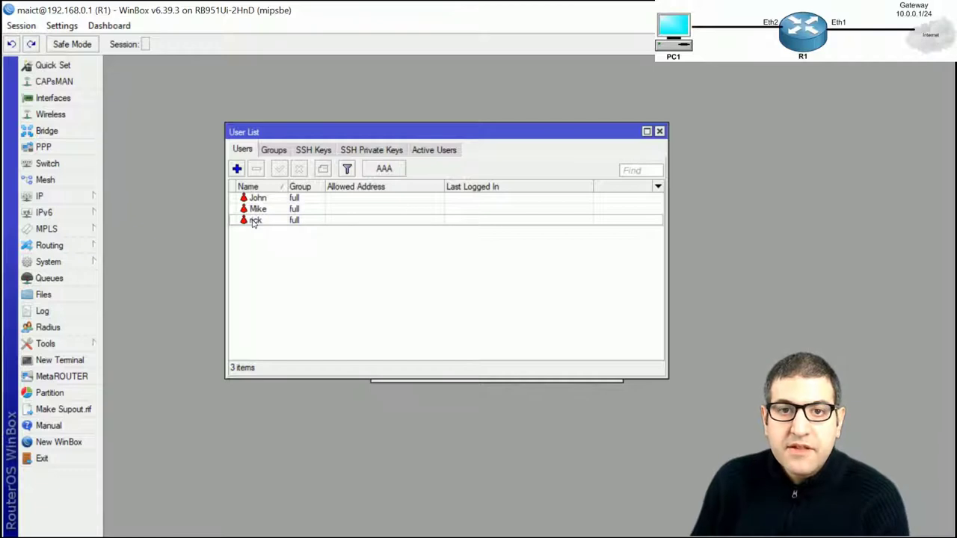
# Create a new user maict in the full group
pyautogui.click(236, 169)
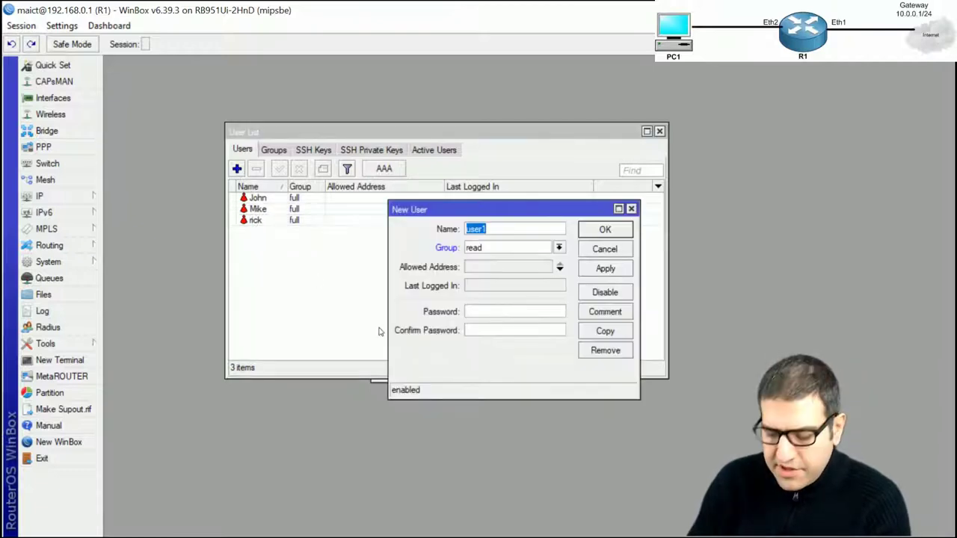
pyautogui.write('maict')
pyautogui.press('Tab')
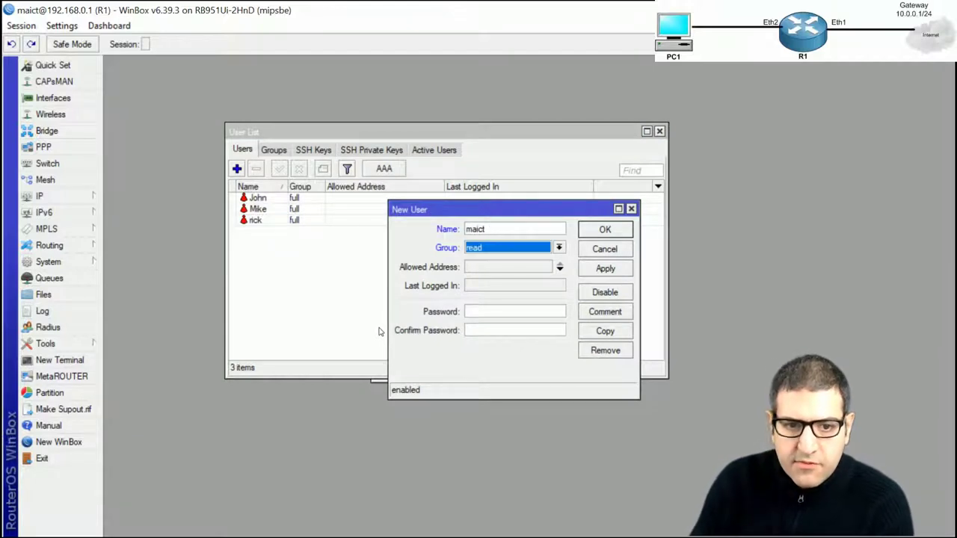
pyautogui.click(558, 247)
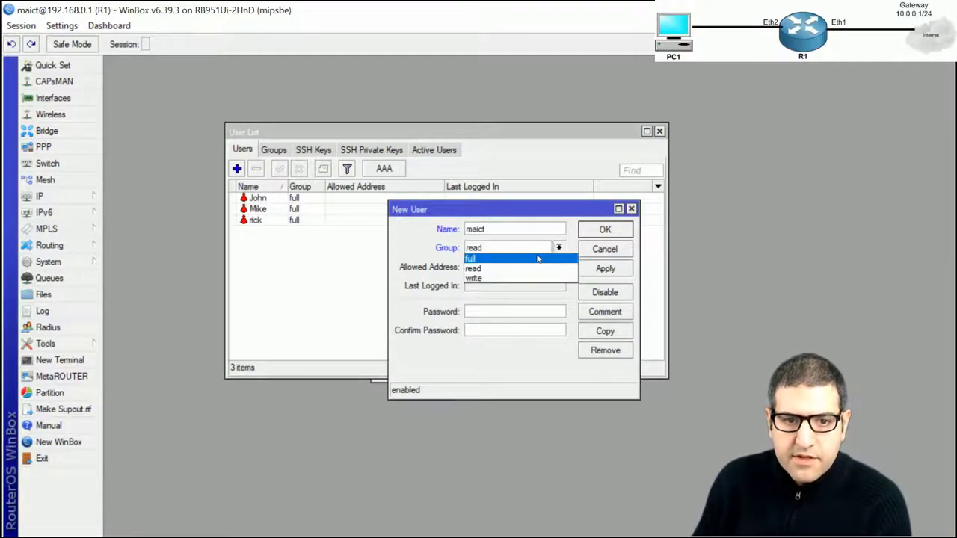
pyautogui.click(537, 258)
pyautogui.click(605, 230)
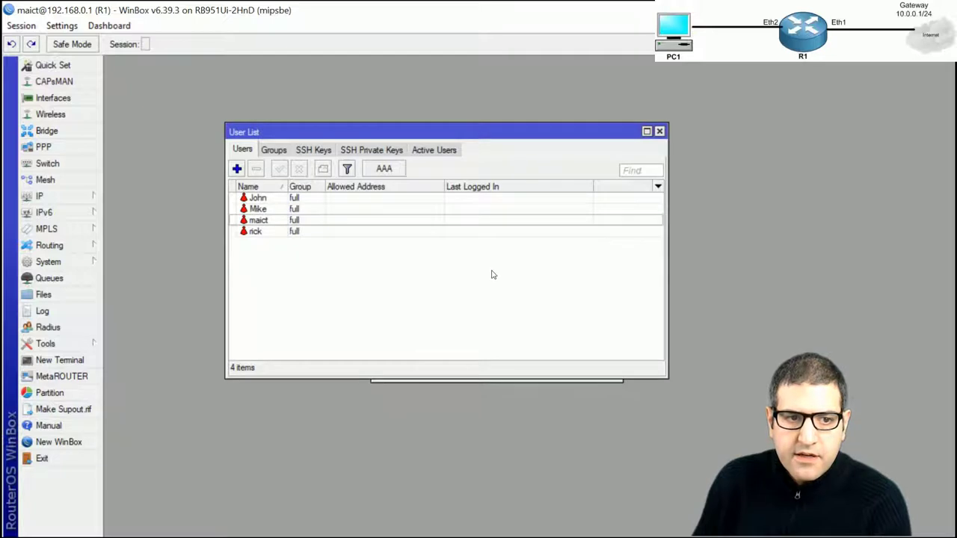
# Tick task 4 on the PowerPoint lab checklist in red, then return to WinBox's user list
pyautogui.hotkey('alt', 'Tab')
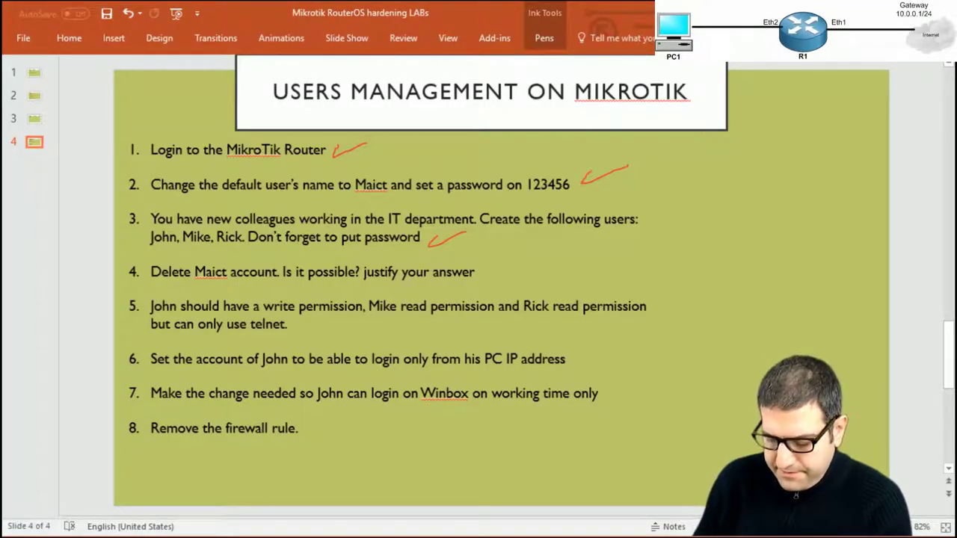
pyautogui.moveTo(483, 275); pyautogui.dragTo(543, 257)
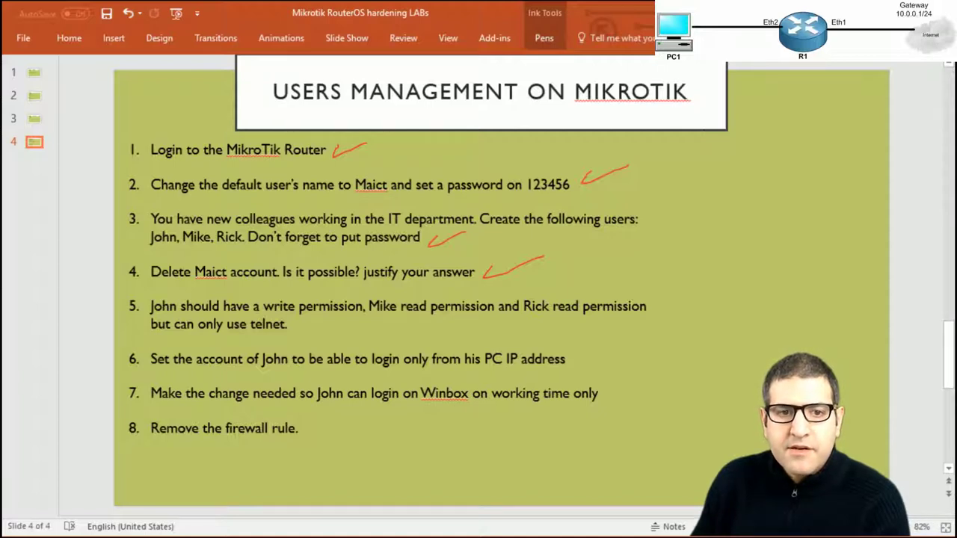
pyautogui.hotkey('alt', 'Tab')
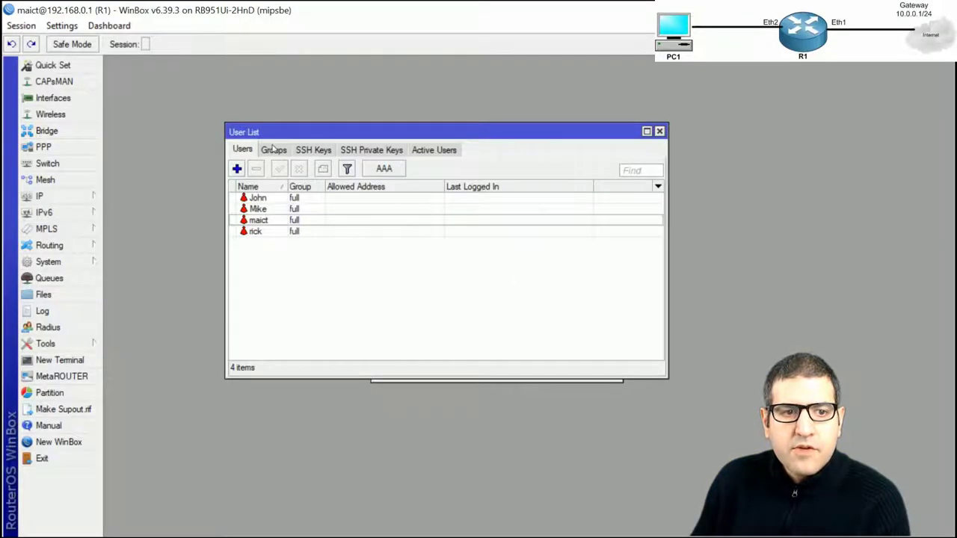
# Review the policies of the write, full and read user groups in WinBox
pyautogui.click(274, 149)
pyautogui.click(284, 200)
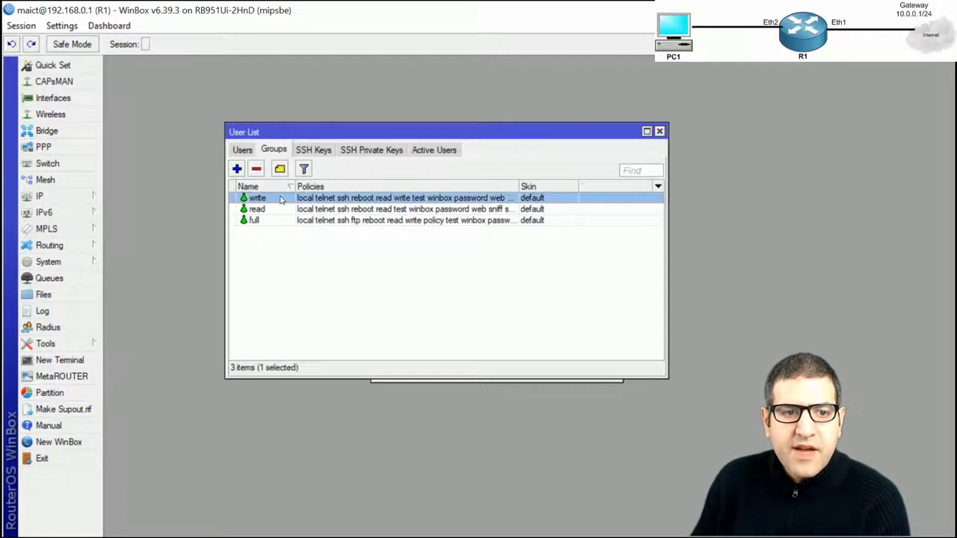
pyautogui.click(271, 212)
pyautogui.click(258, 221)
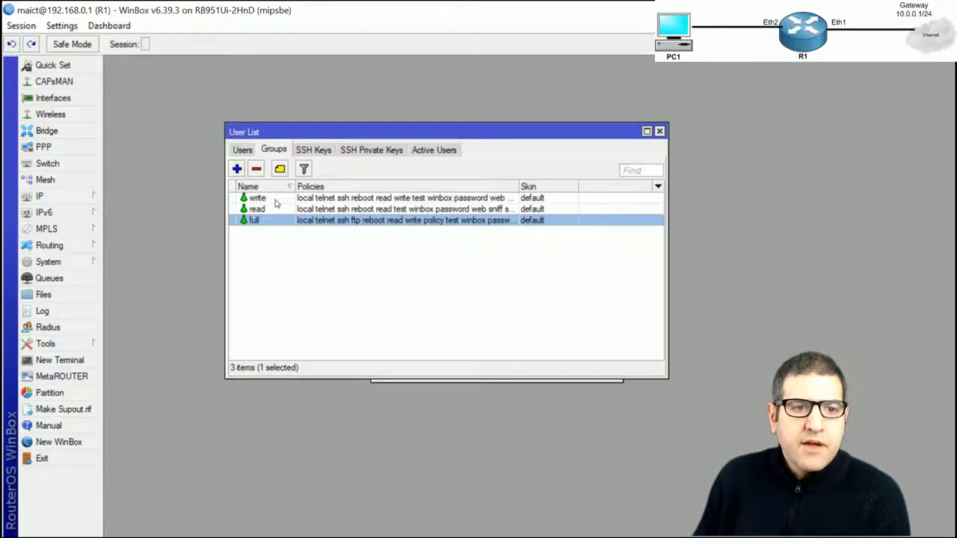
pyautogui.click(260, 212)
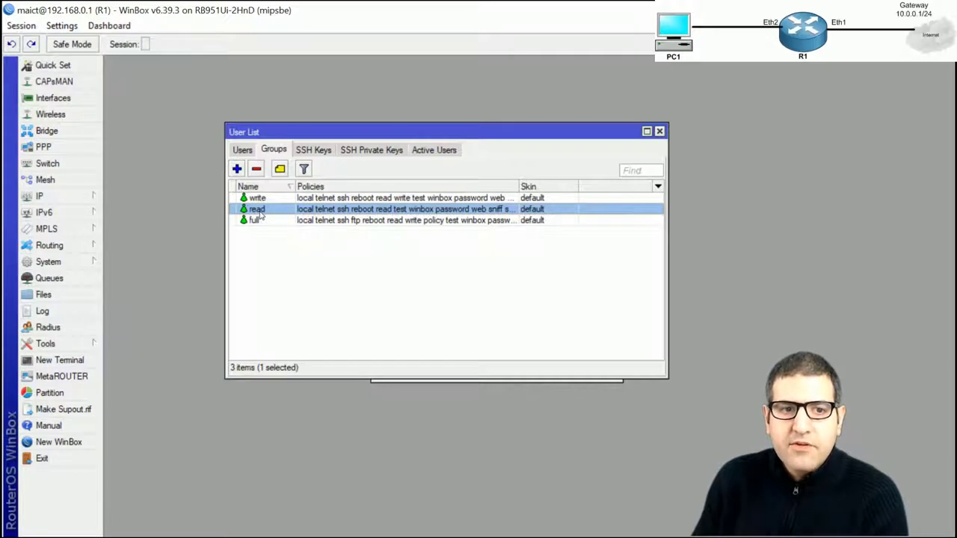
pyautogui.press('Up')
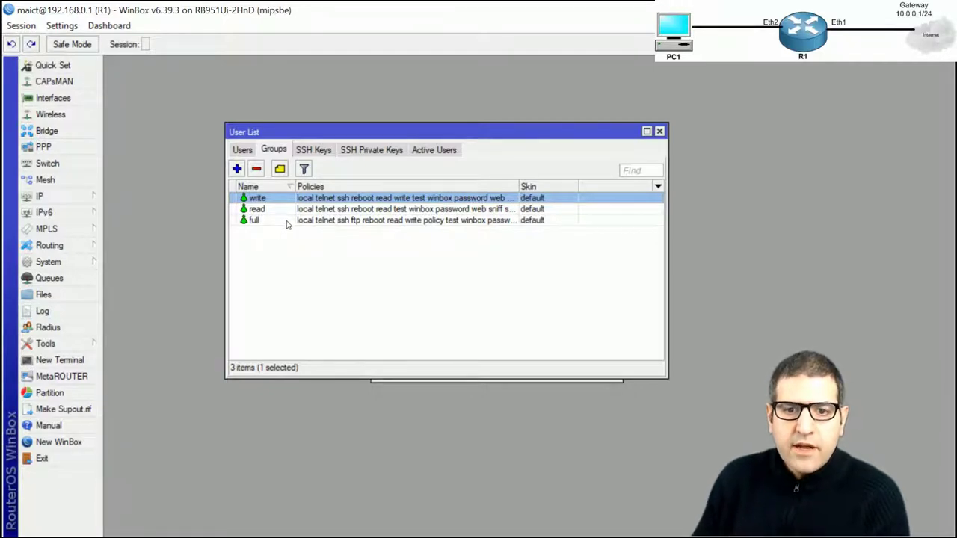
pyautogui.hotkey('alt', 'Tab')
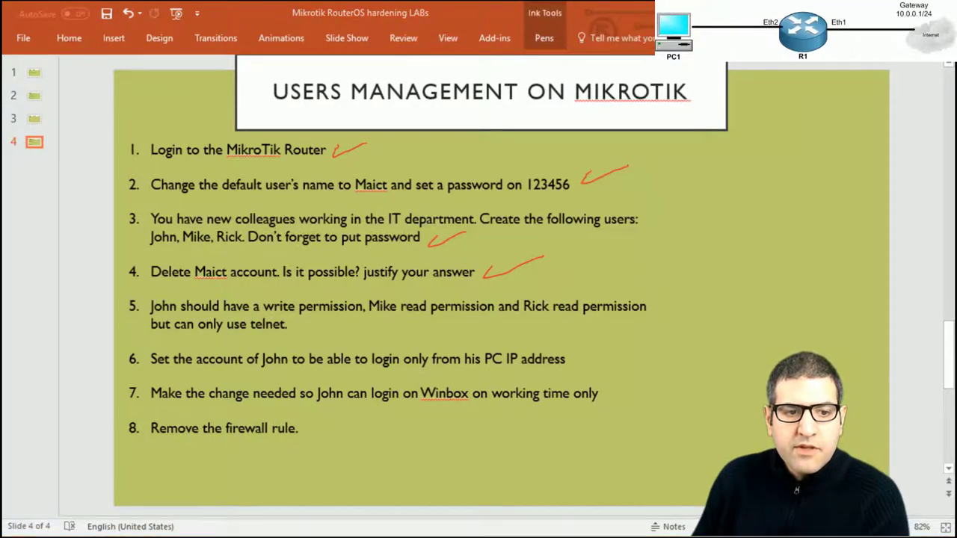
pyautogui.hotkey('alt', 'Tab')
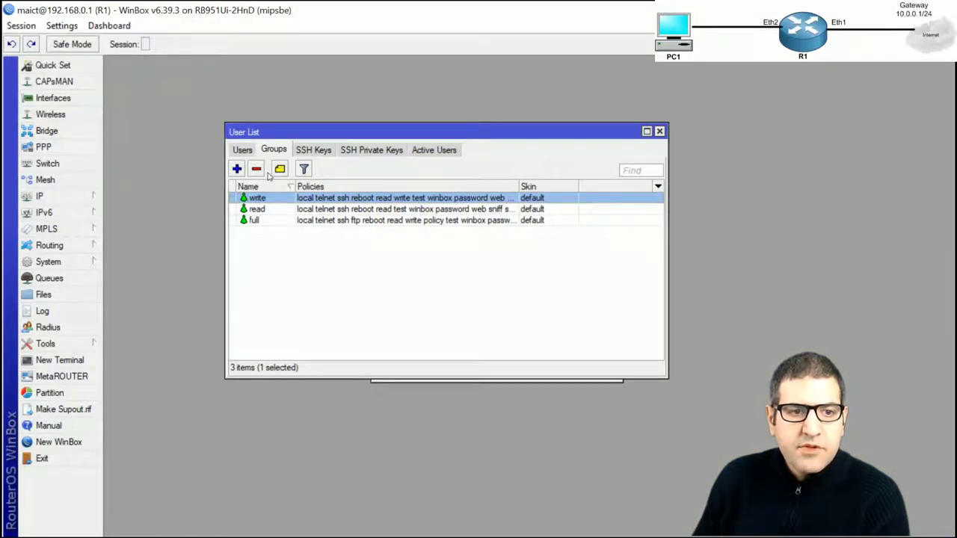
pyautogui.click(236, 153)
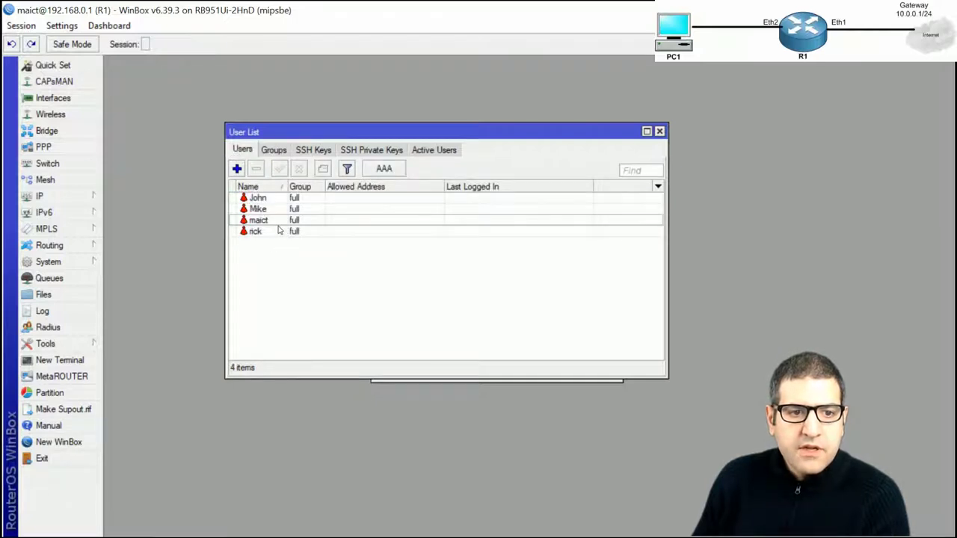
pyautogui.doubleClick(267, 198)
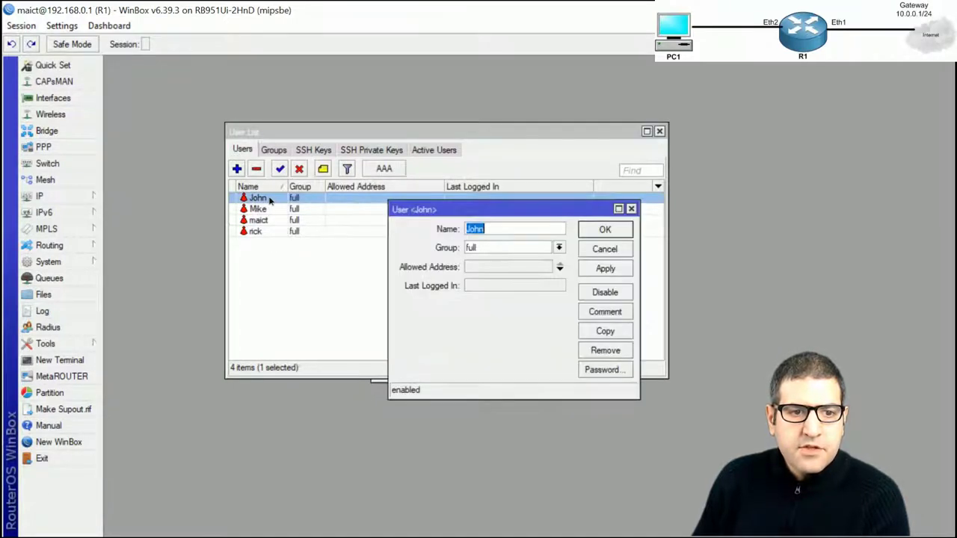
pyautogui.click(559, 248)
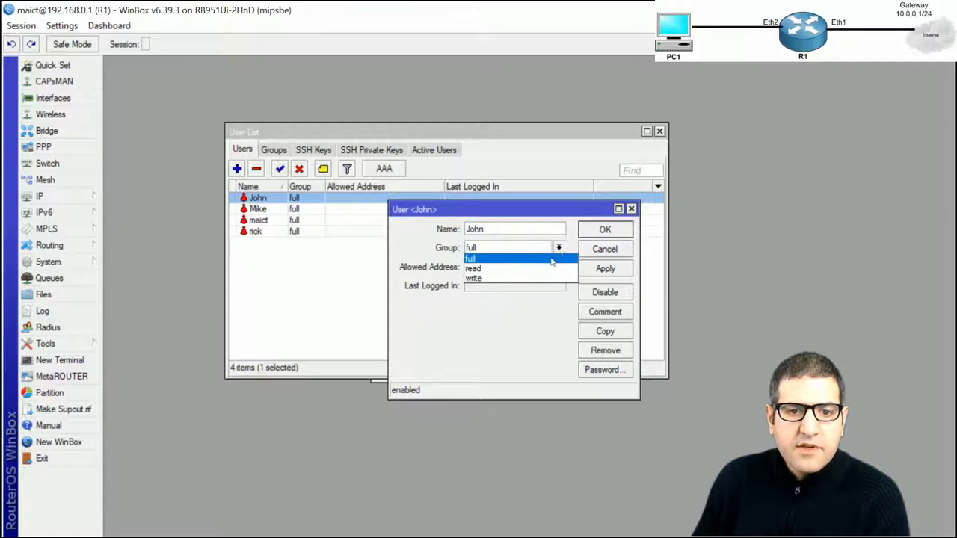
pyautogui.click(495, 274)
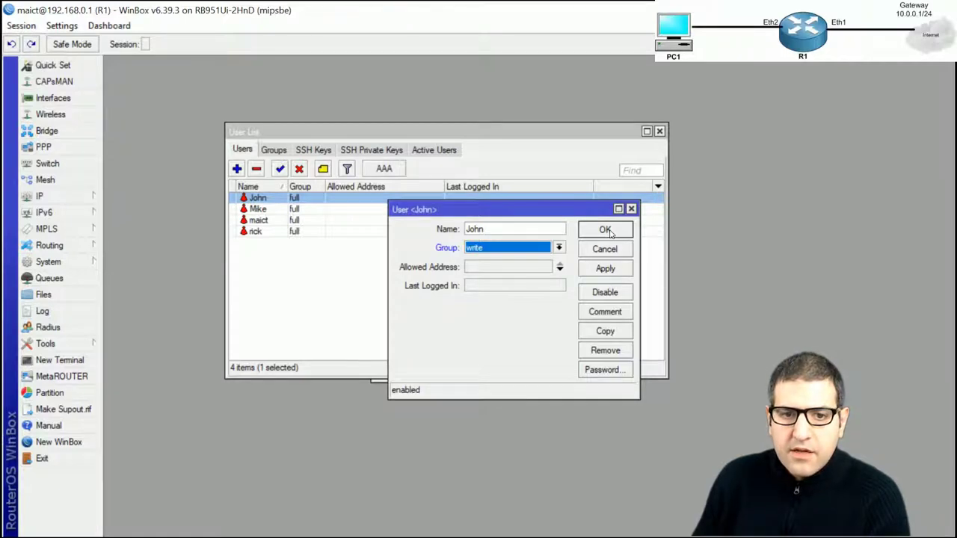
pyautogui.click(606, 231)
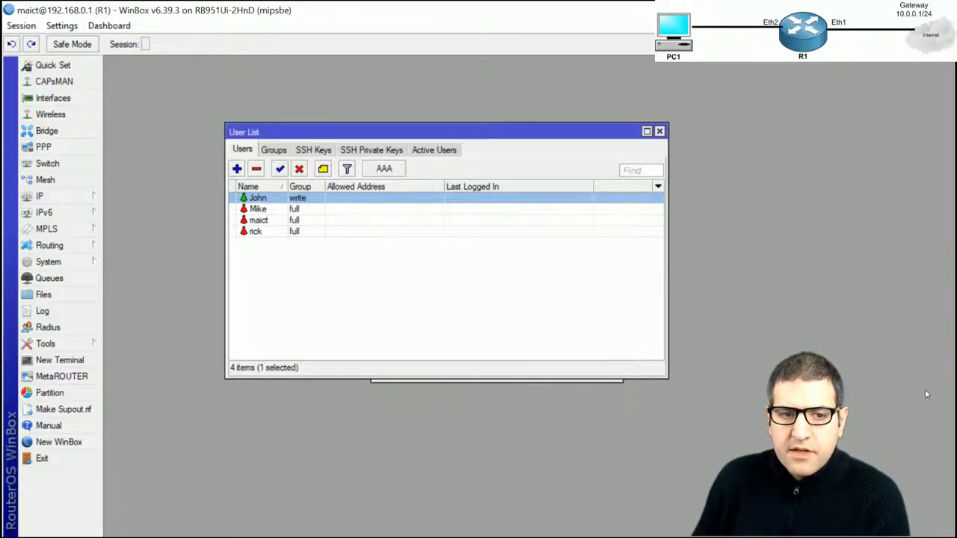
pyautogui.hotkey('alt', 'Tab')
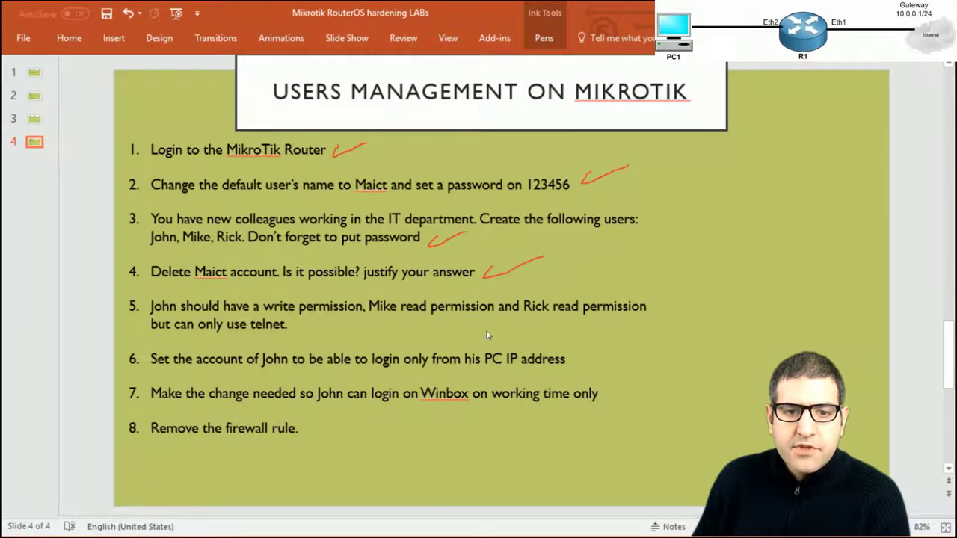
pyautogui.hotkey('alt', 'Tab')
pyautogui.click(279, 210)
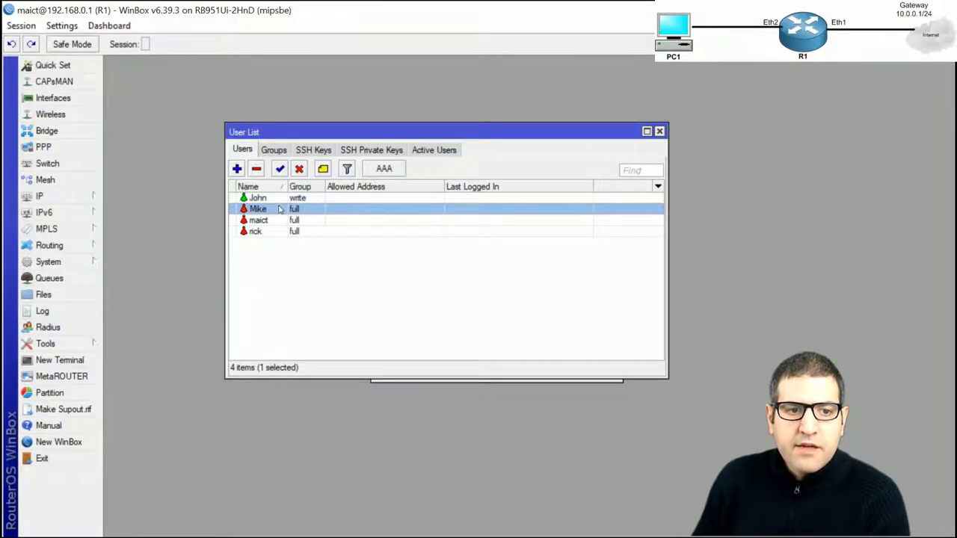
pyautogui.doubleClick(279, 210)
pyautogui.click(559, 247)
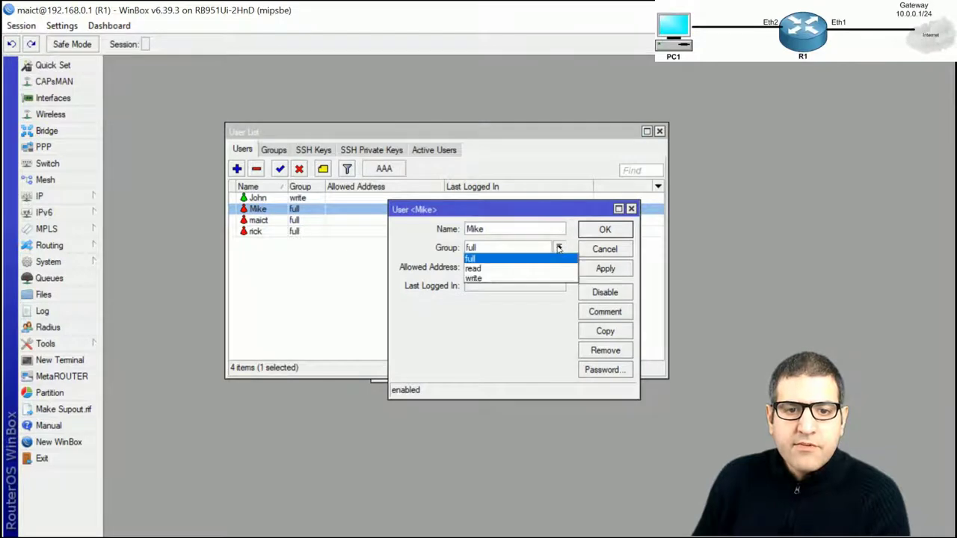
pyautogui.click(473, 268)
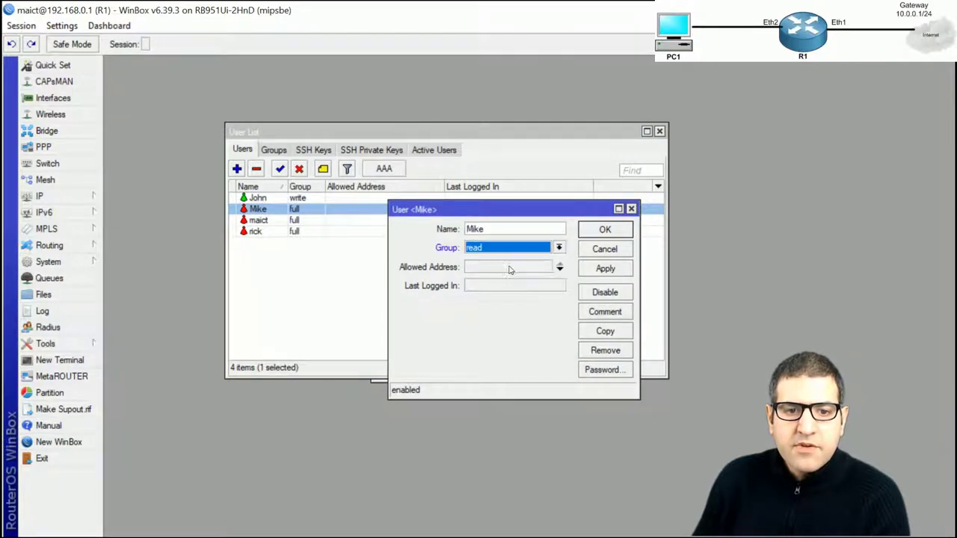
pyautogui.click(604, 230)
pyautogui.hotkey('alt', 'Tab')
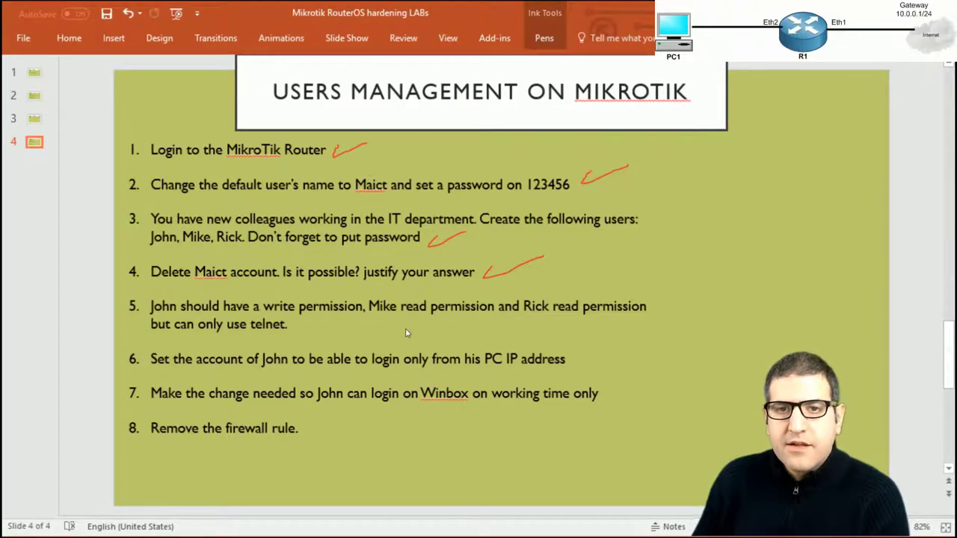
pyautogui.hotkey('alt', 'Tab')
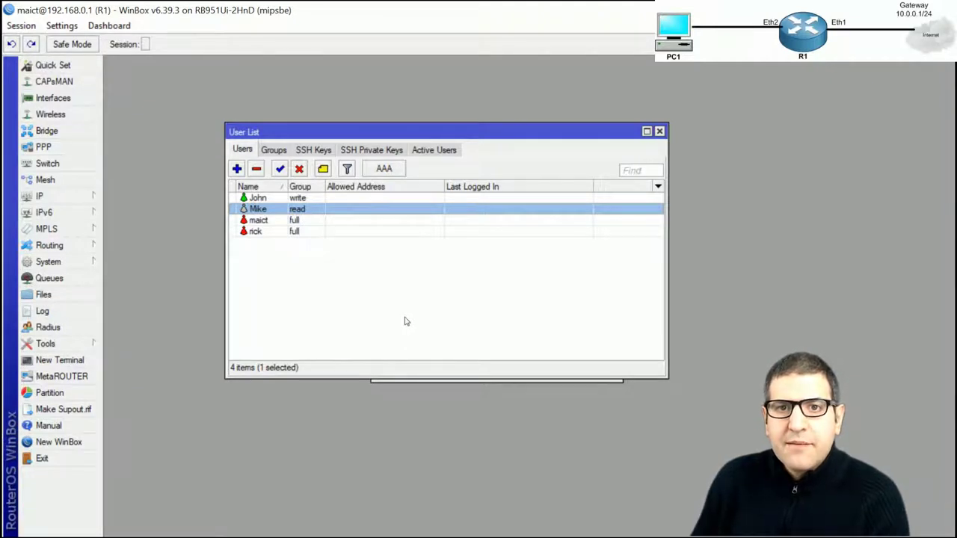
pyautogui.doubleClick(266, 232)
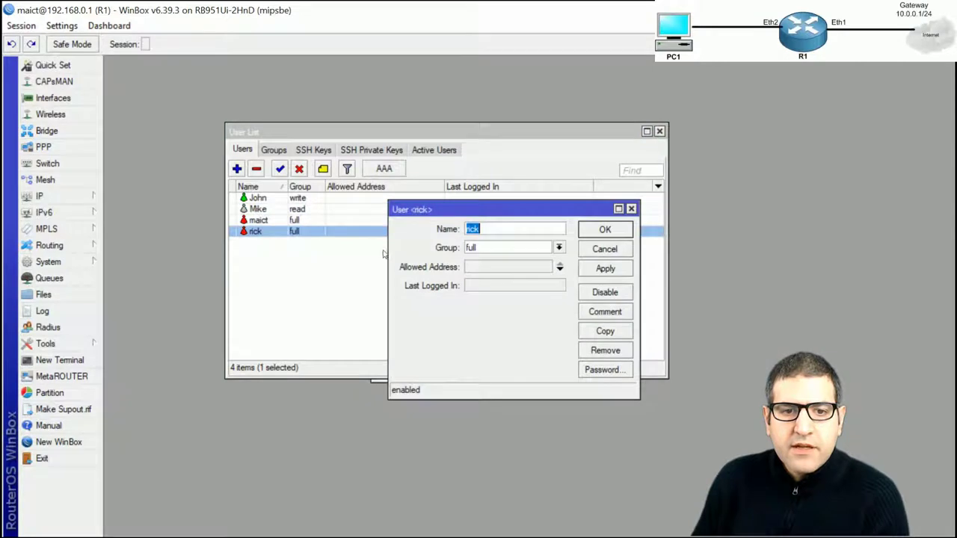
pyautogui.click(560, 247)
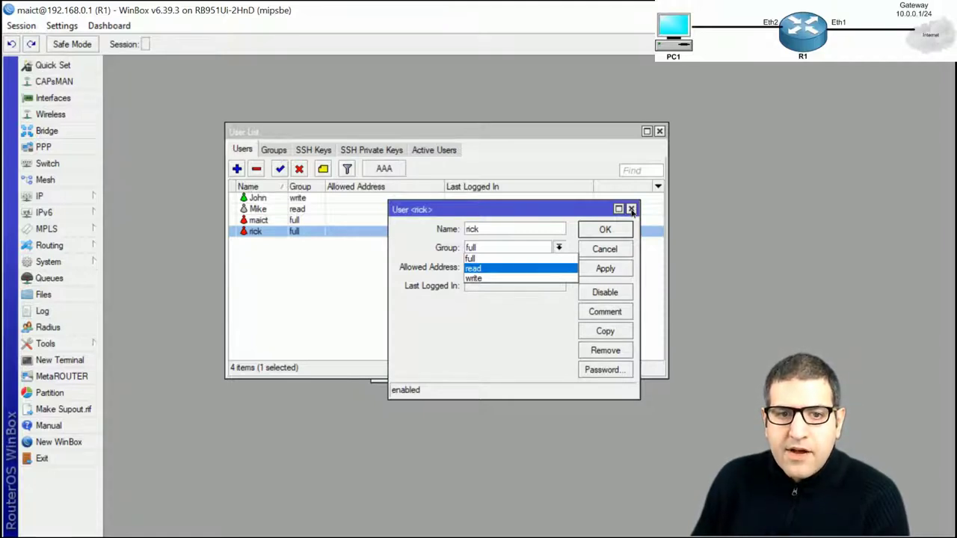
pyautogui.press('Escape')
pyautogui.click(632, 210)
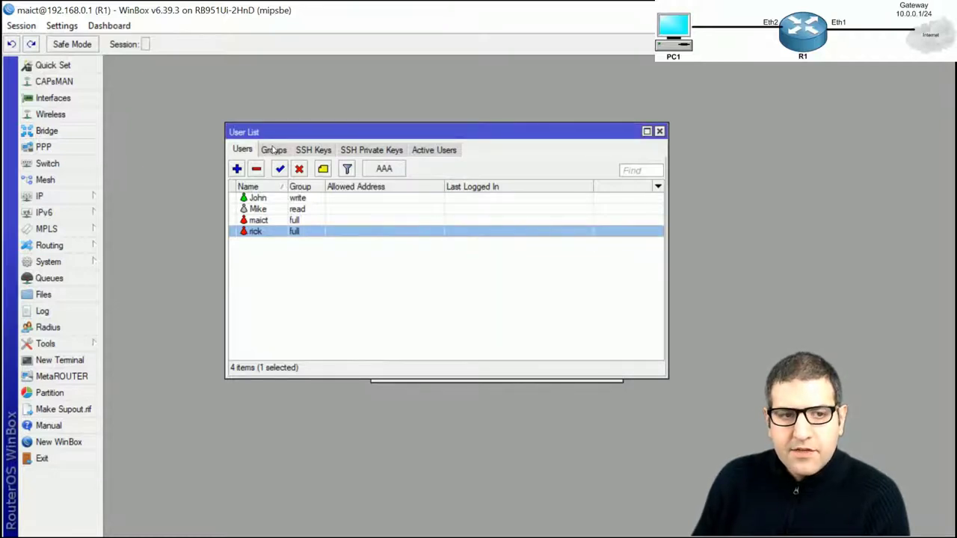
# Create a user group named 'Custom' allowing only the telnet and read policies
pyautogui.click(273, 150)
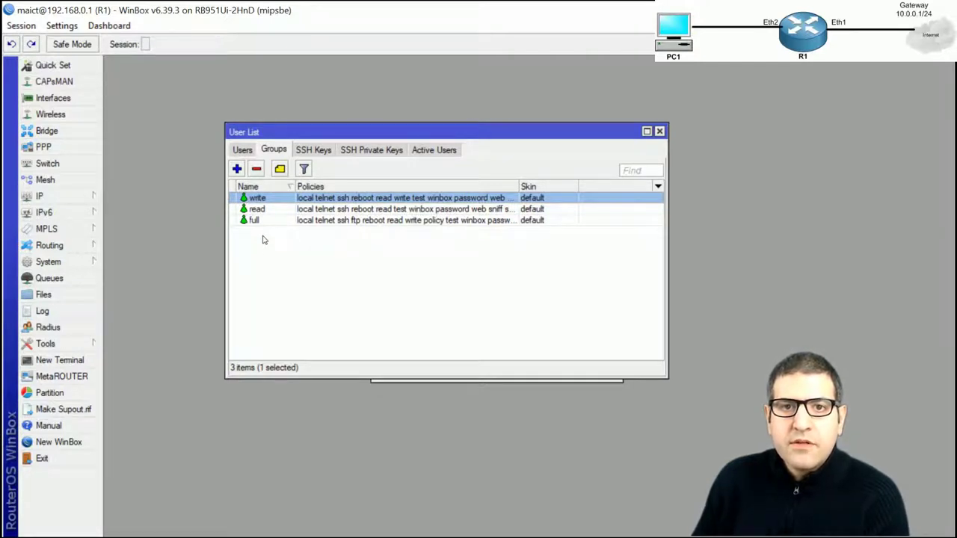
pyautogui.click(237, 169)
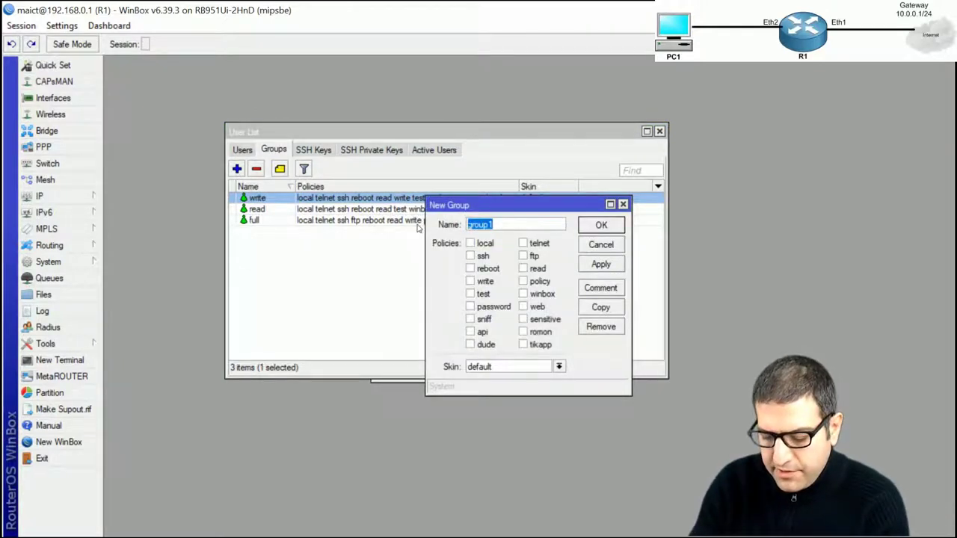
pyautogui.write('Cust')
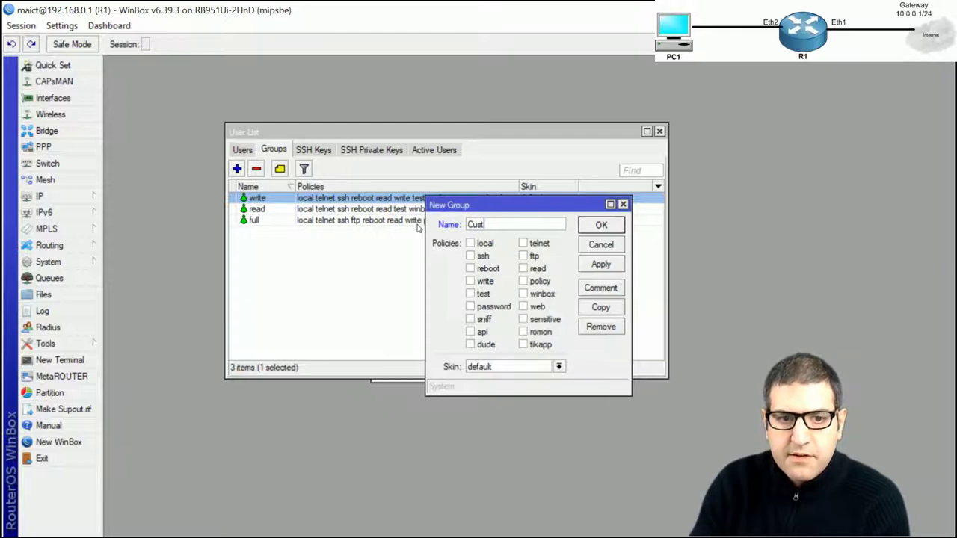
pyautogui.write('om')
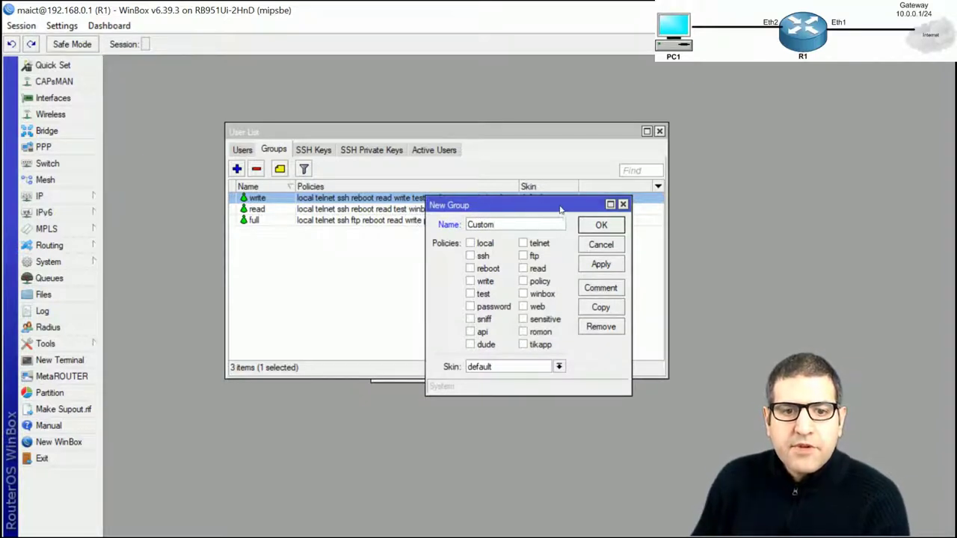
pyautogui.click(524, 244)
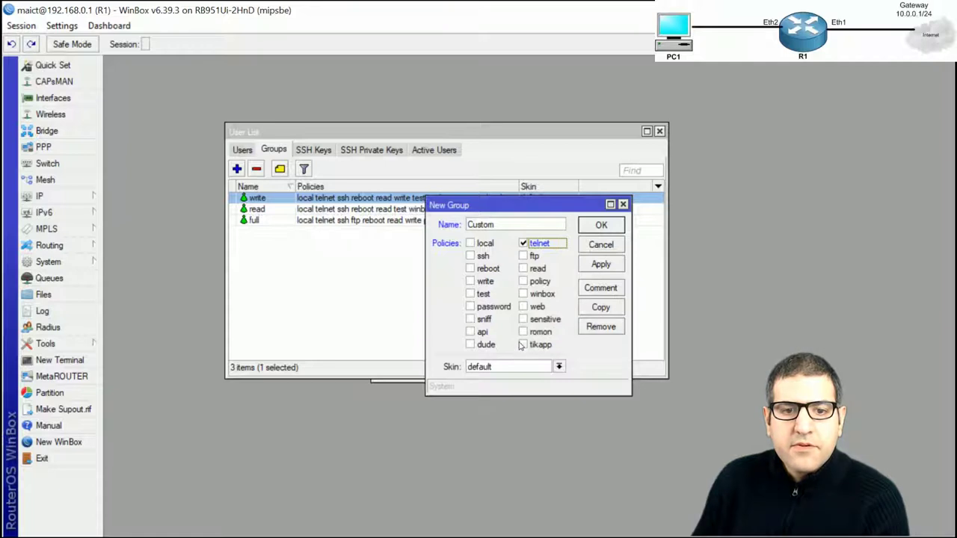
pyautogui.click(524, 268)
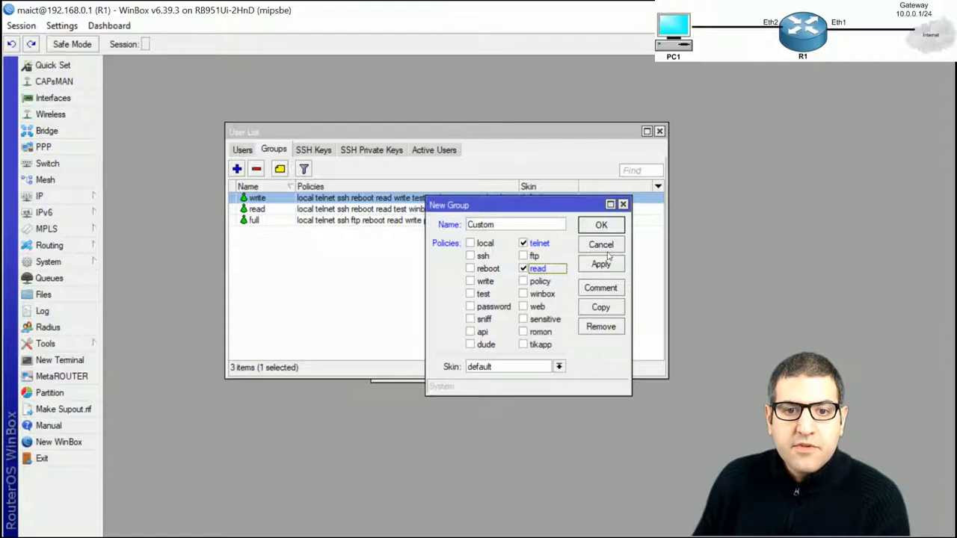
pyautogui.click(601, 225)
pyautogui.click(283, 233)
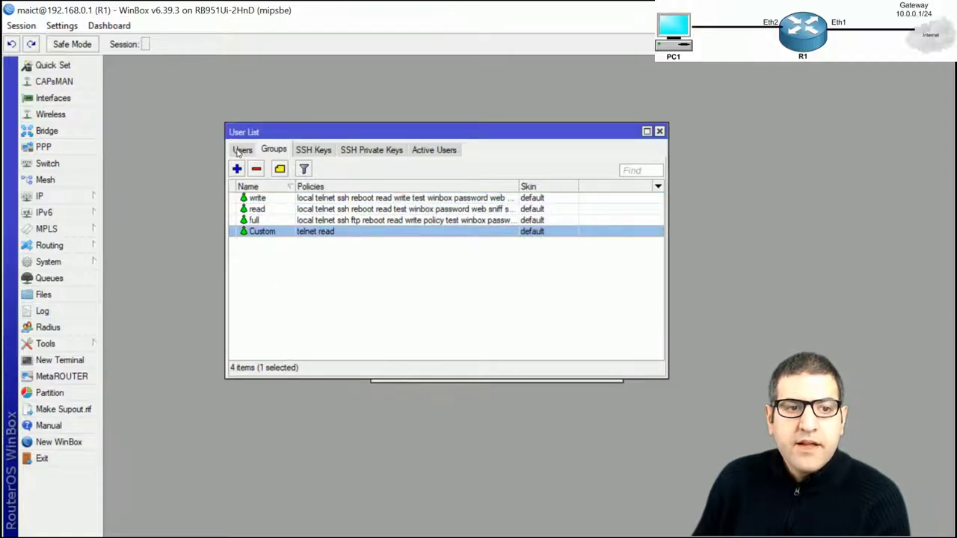
pyautogui.click(241, 150)
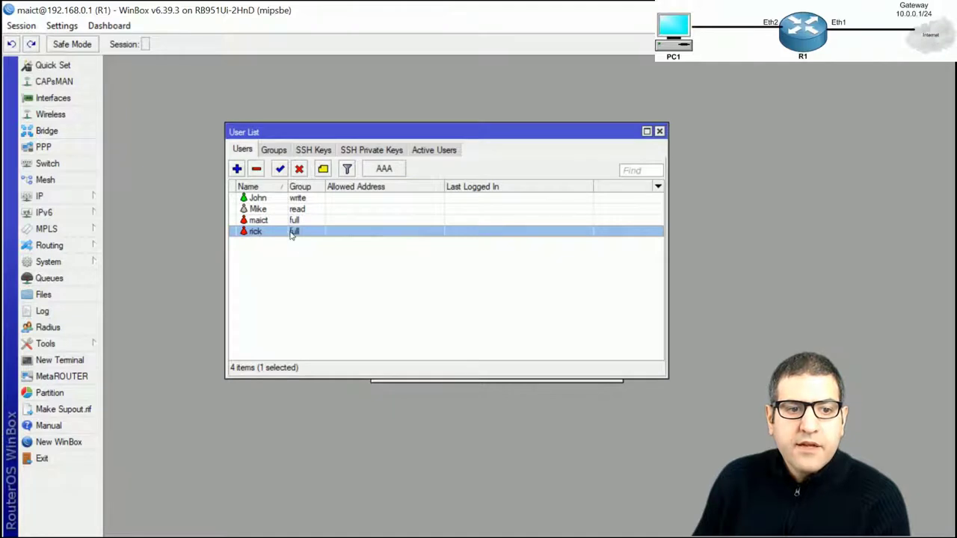
# Reassign rick's account from the full group to Custom
pyautogui.doubleClick(292, 233)
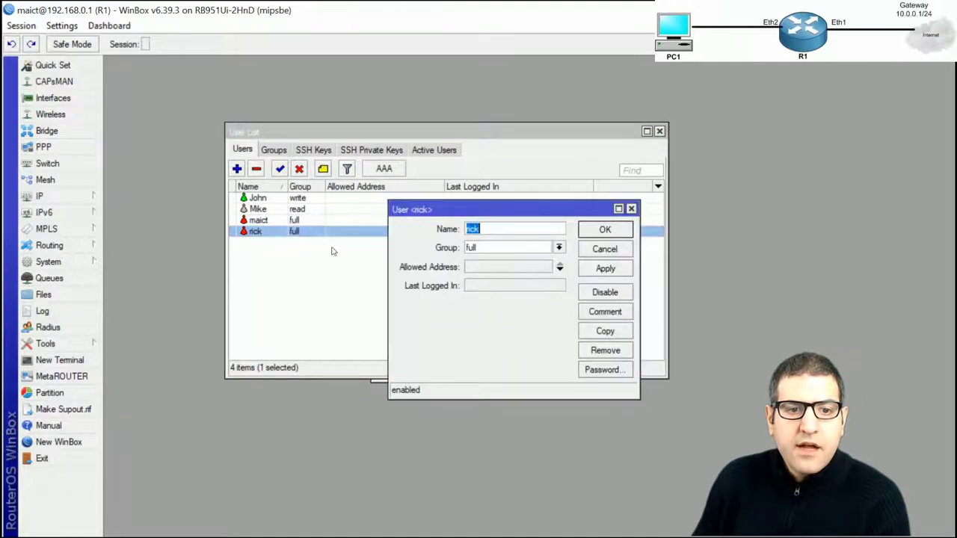
pyautogui.click(559, 248)
pyautogui.click(536, 258)
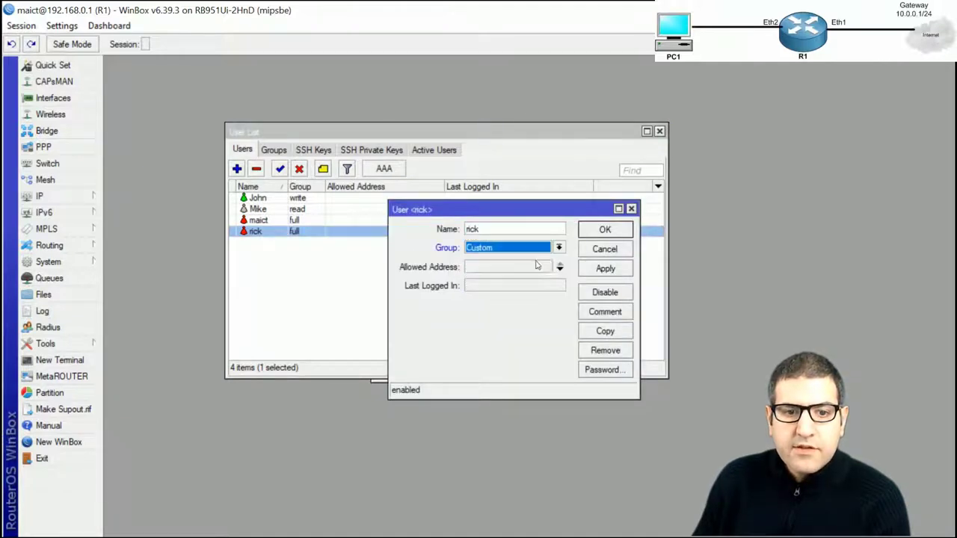
pyautogui.click(606, 229)
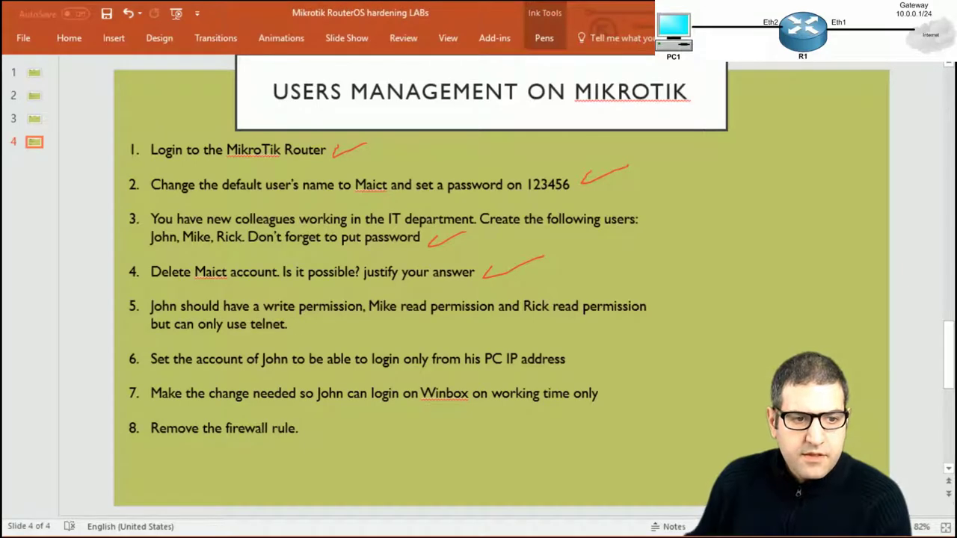
# Draw a red ink tick after task 5 on the lab slide and save the presentation
pyautogui.moveTo(294, 330); pyautogui.dragTo(334, 320)
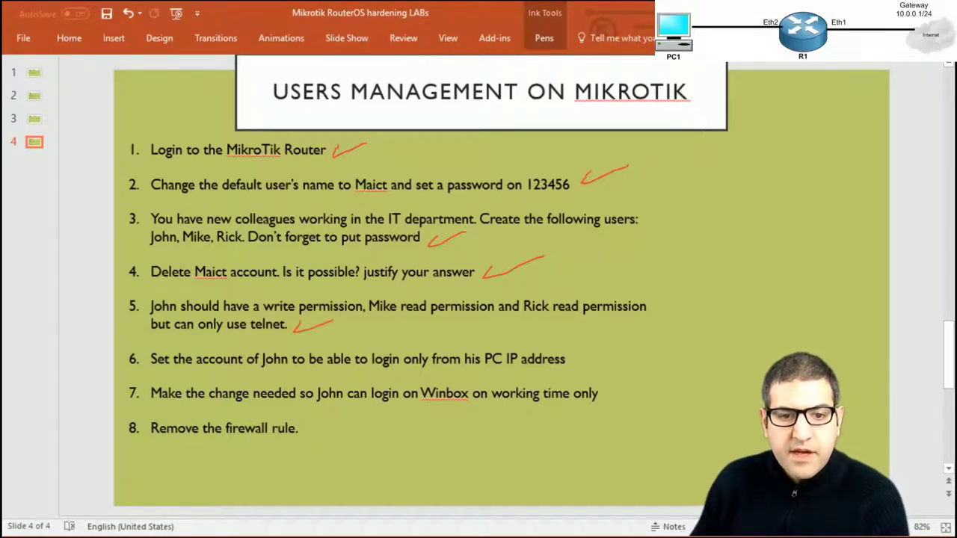
pyautogui.hotkey('ctrl', 's')
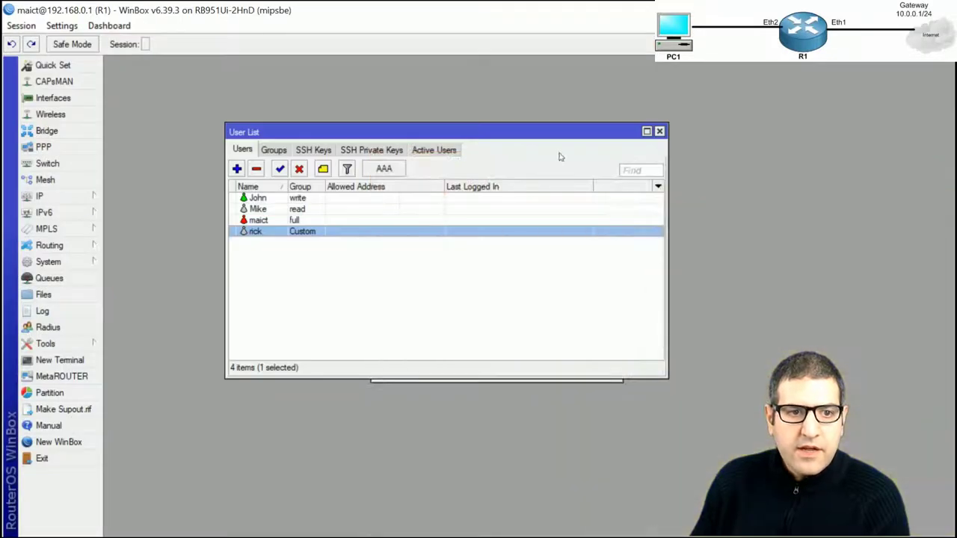
# Look through the maict, John, Mike and rick accounts in the user list
pyautogui.click(267, 219)
pyautogui.click(266, 199)
pyautogui.click(260, 210)
pyautogui.click(256, 231)
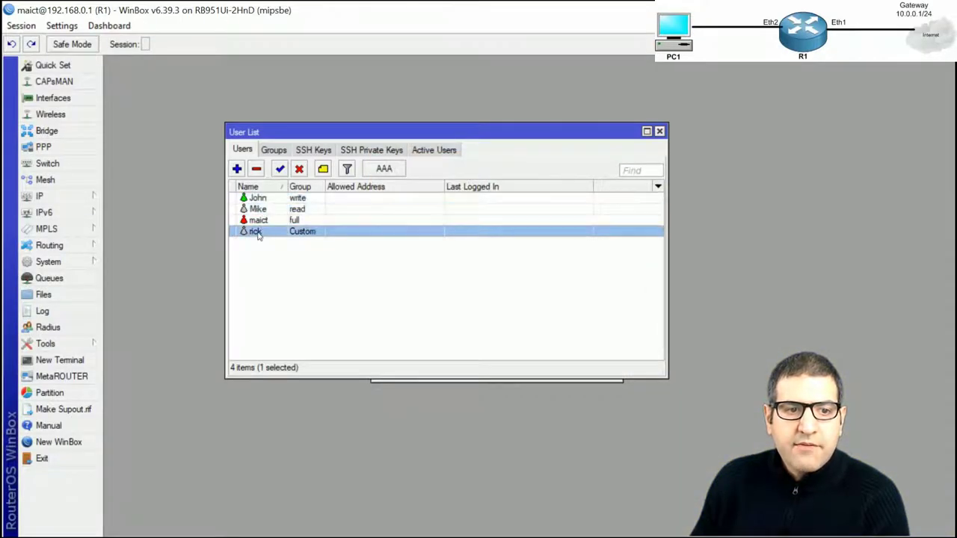
pyautogui.click(261, 199)
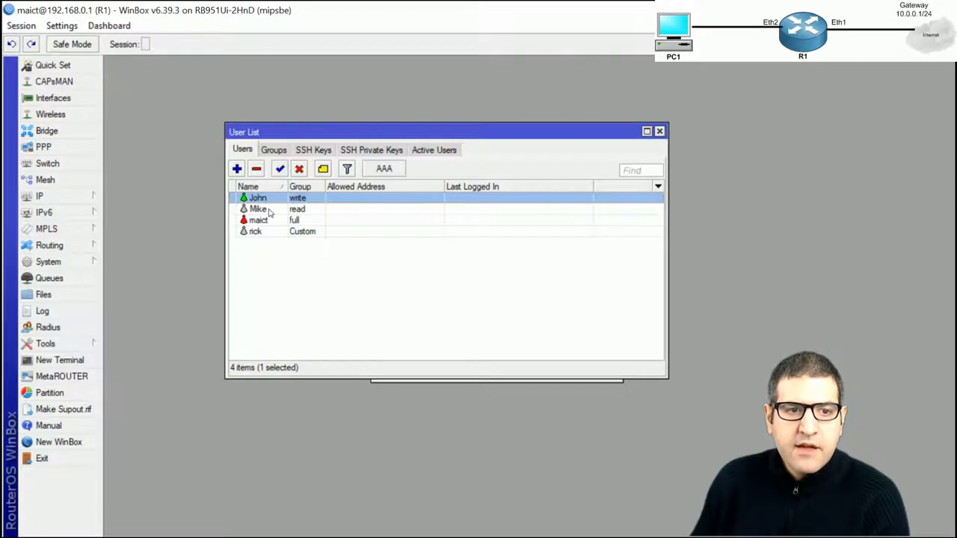
pyautogui.click(261, 212)
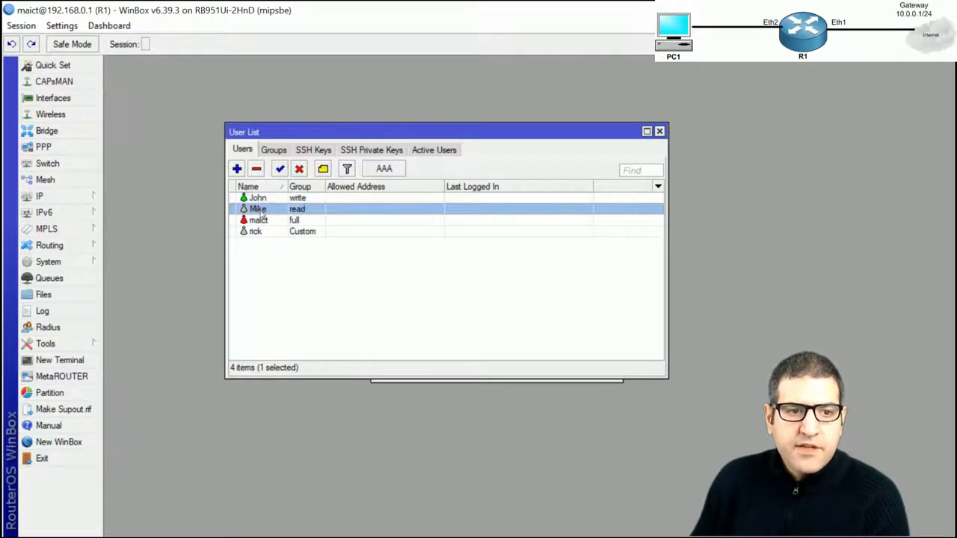
pyautogui.click(262, 233)
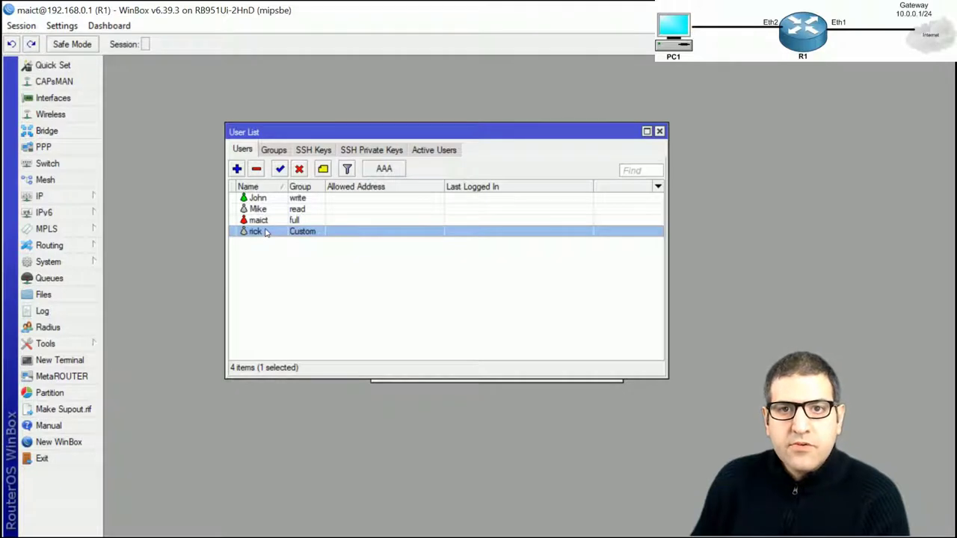
pyautogui.click(298, 199)
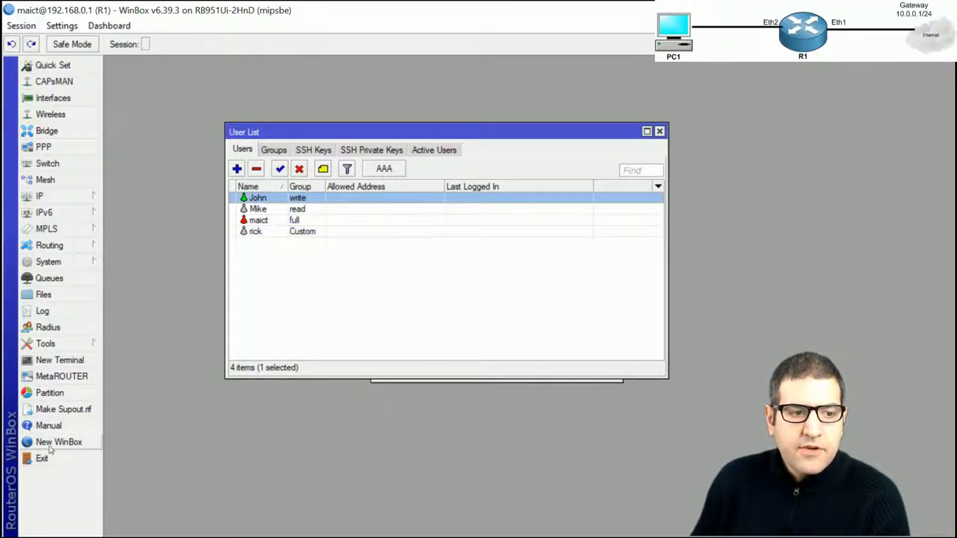
# Open a new WinBox session to 192.168.0.1 logged in as John with his password
pyautogui.click(50, 447)
pyautogui.press('Tab')
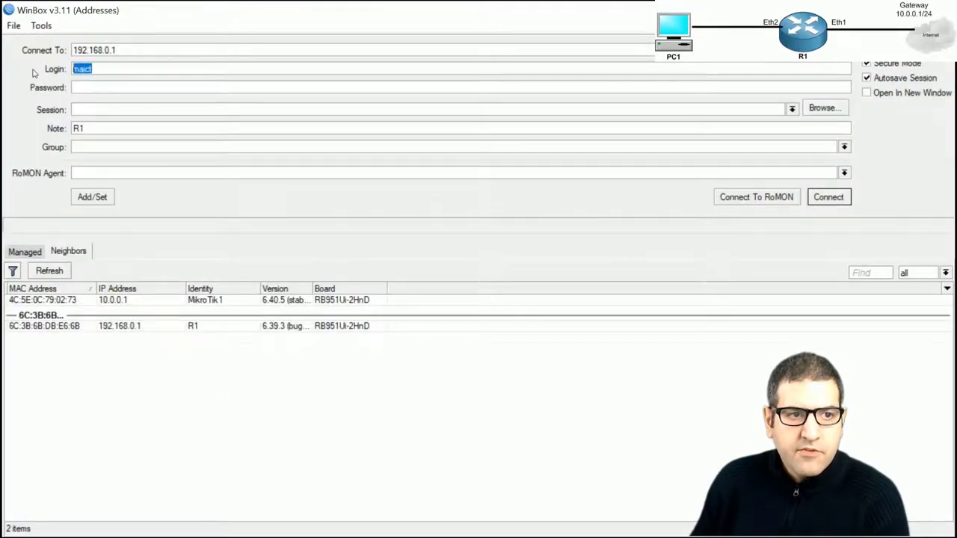
pyautogui.write('John')
pyautogui.press('Tab')
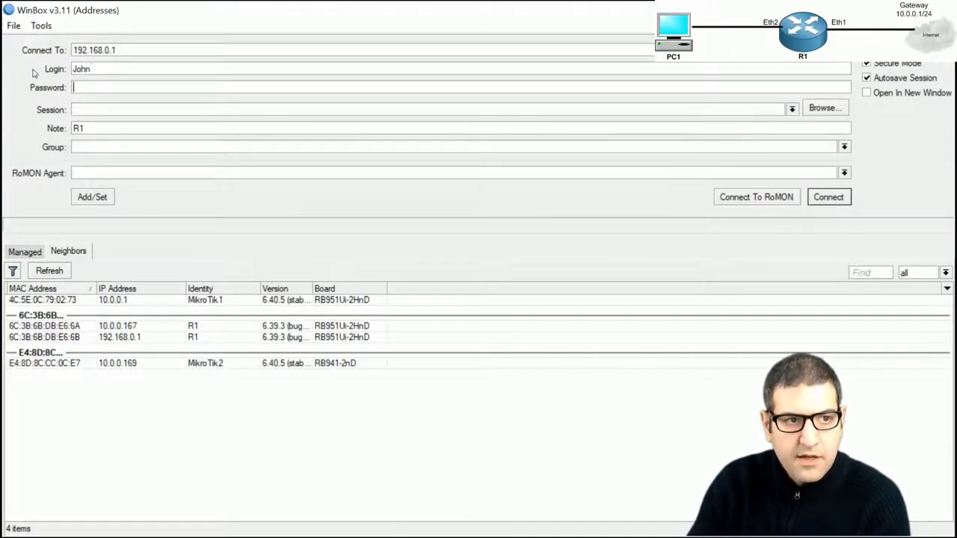
pyautogui.write('123')
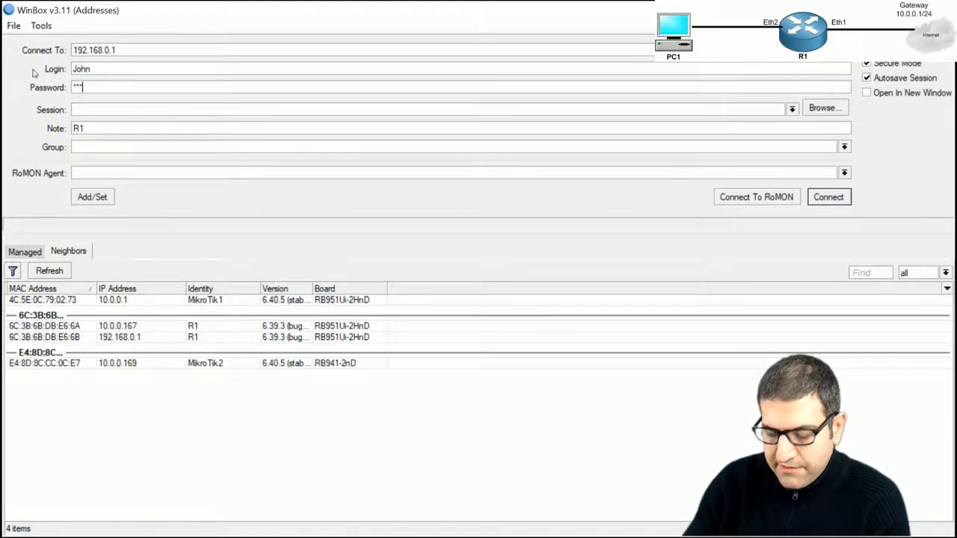
pyautogui.write('456')
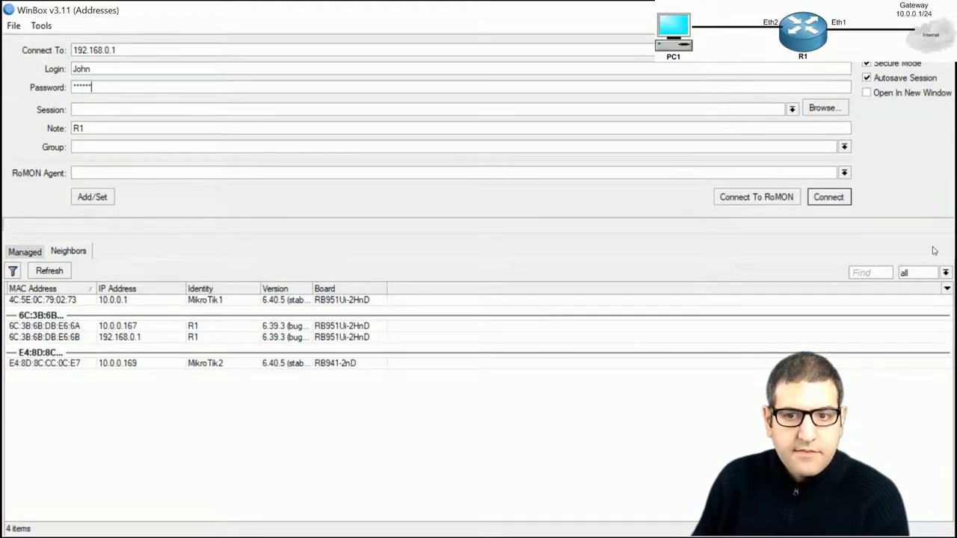
pyautogui.click(823, 200)
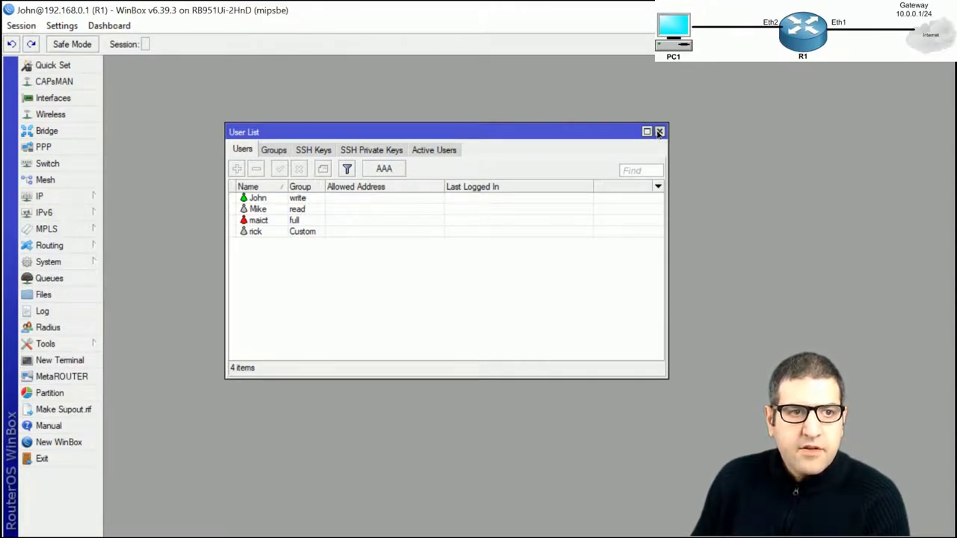
# Close the user list and inspect the IP address list and routing table
pyautogui.click(659, 132)
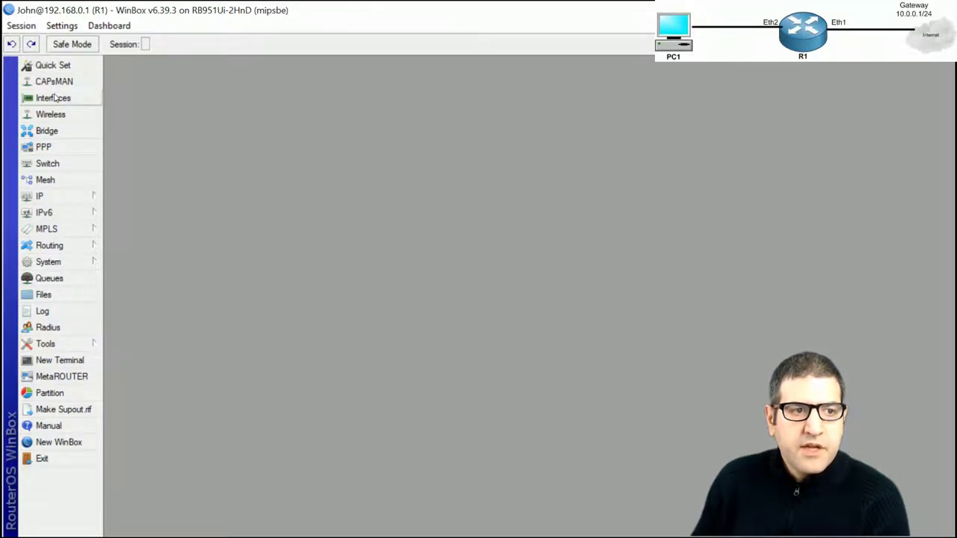
pyautogui.click(39, 198)
pyautogui.click(120, 185)
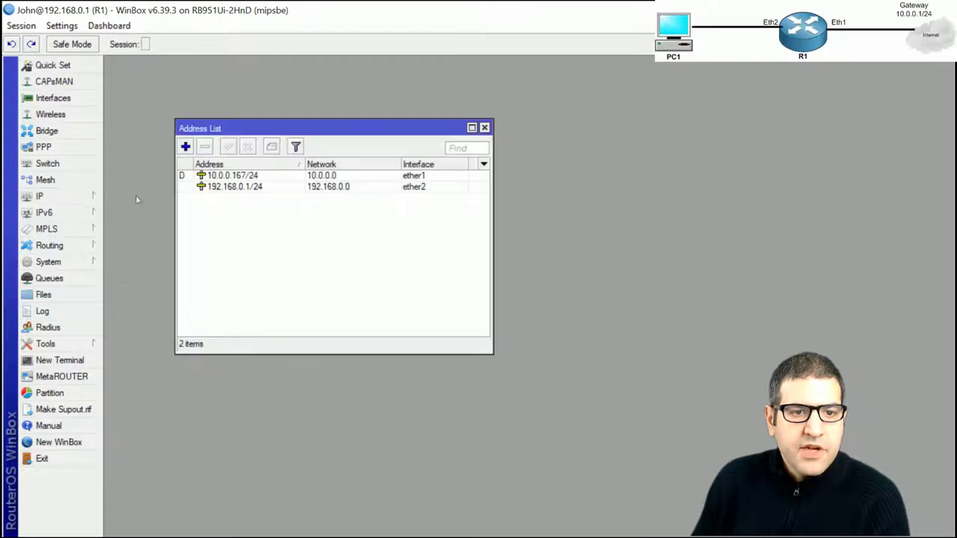
pyautogui.click(186, 147)
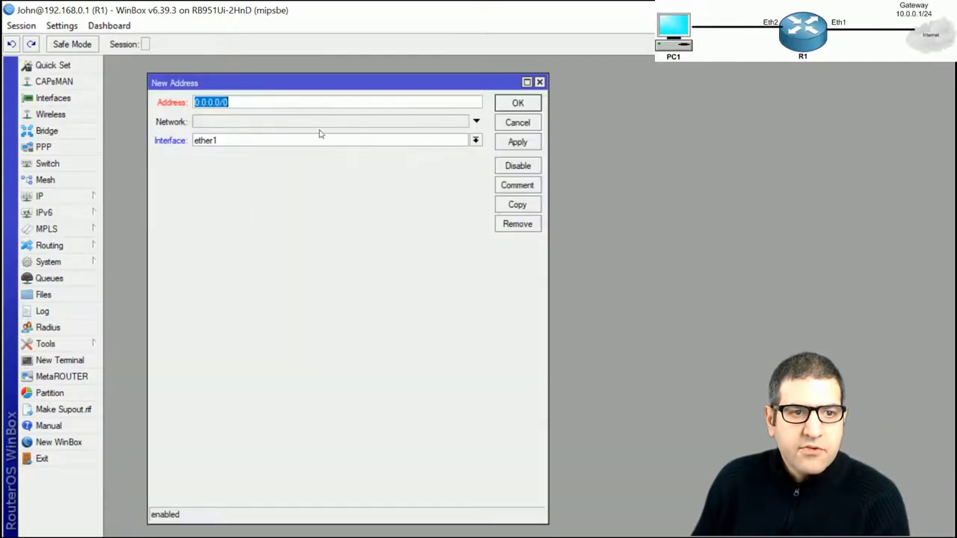
pyautogui.click(539, 82)
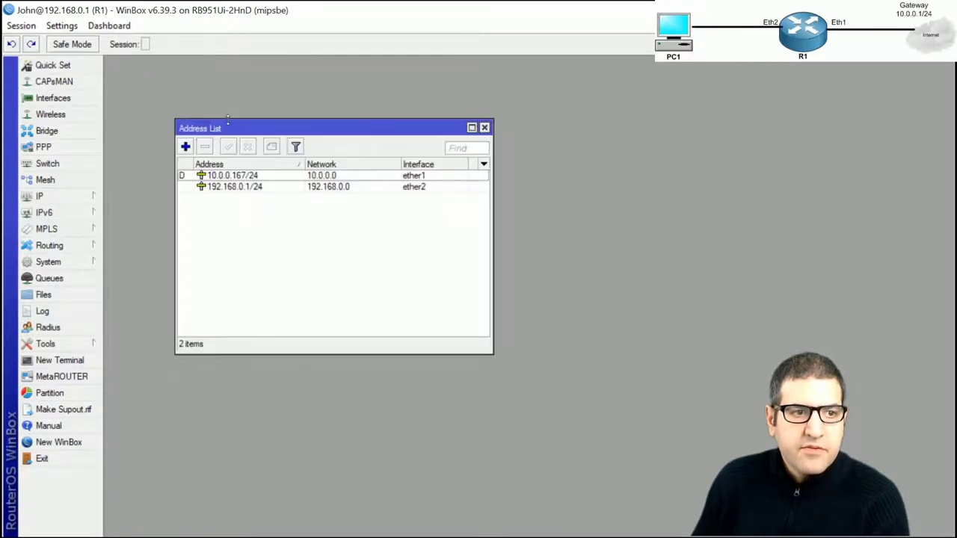
pyautogui.click(59, 198)
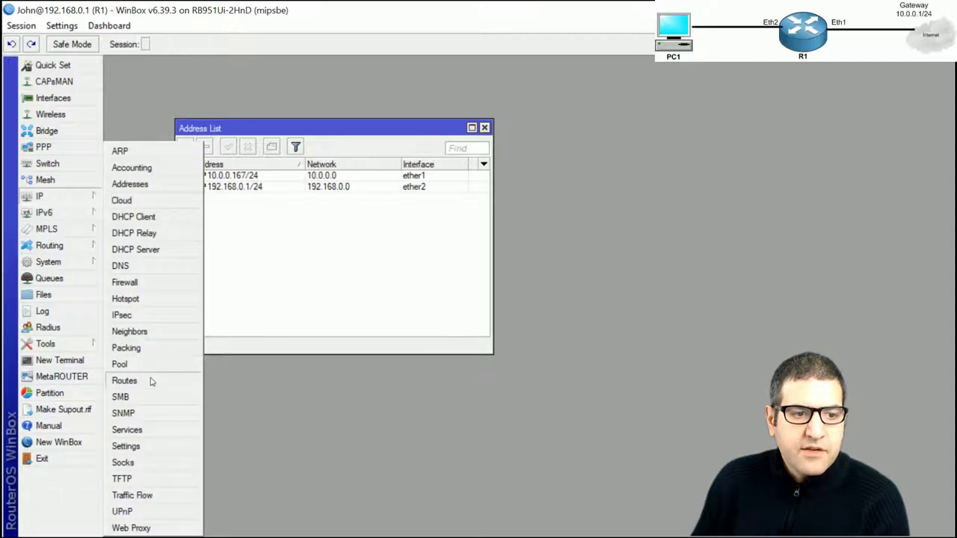
pyautogui.click(131, 381)
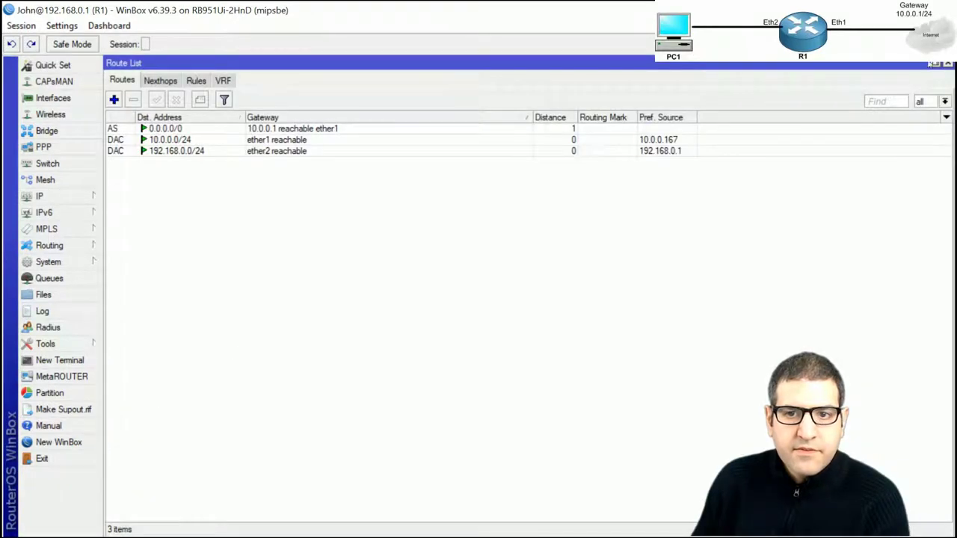
pyautogui.click(948, 65)
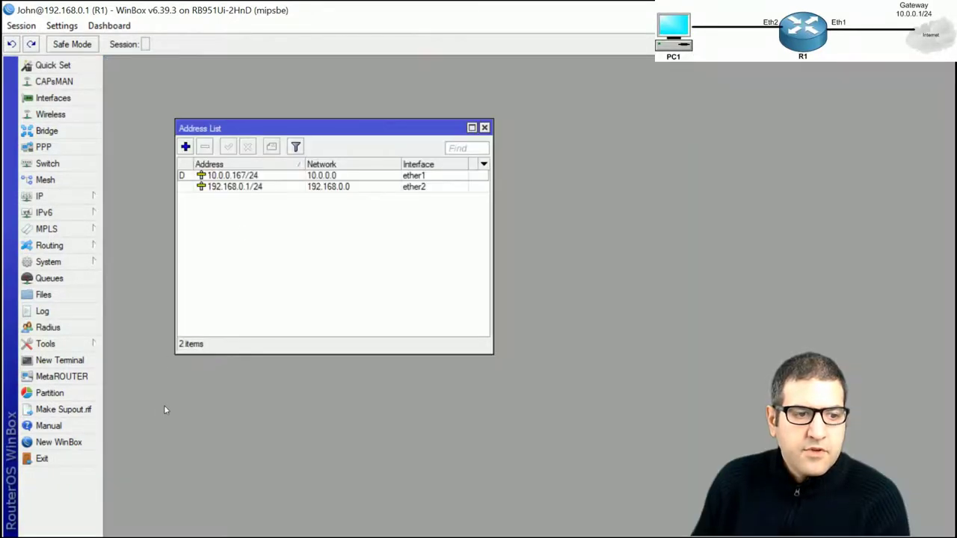
# Ping 8.8.8.8 from John's session with no packet loss, then close the windows
pyautogui.click(81, 343)
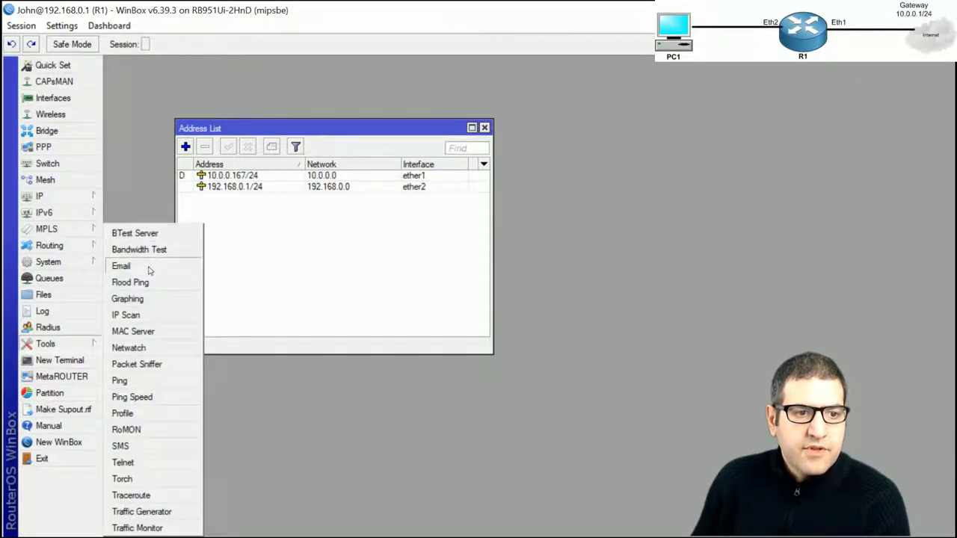
pyautogui.click(139, 381)
pyautogui.write('8')
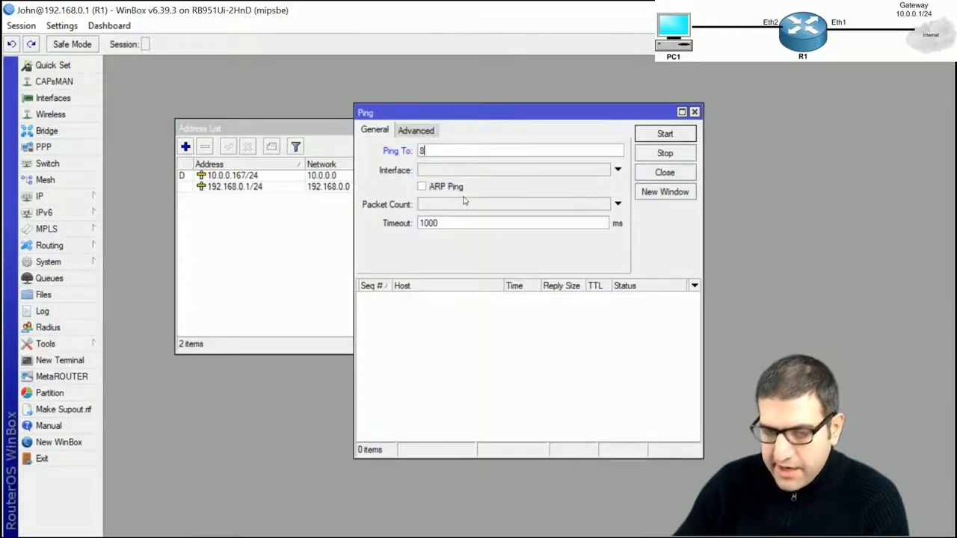
pyautogui.write('.8.8.8')
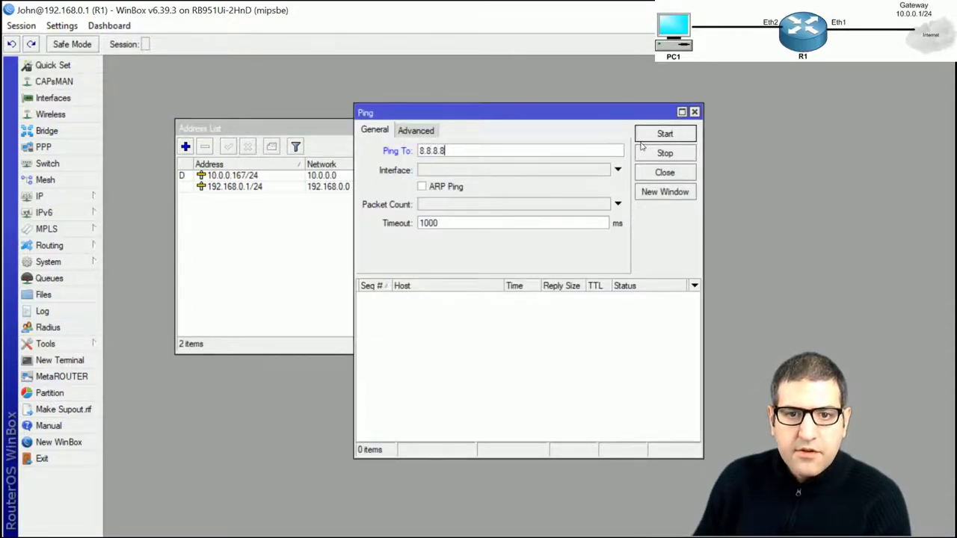
pyautogui.click(667, 134)
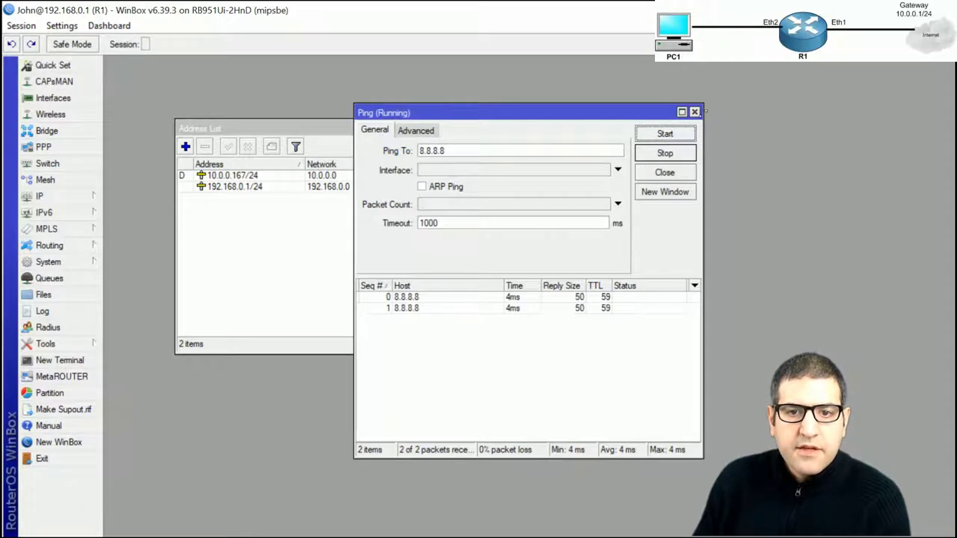
pyautogui.click(695, 112)
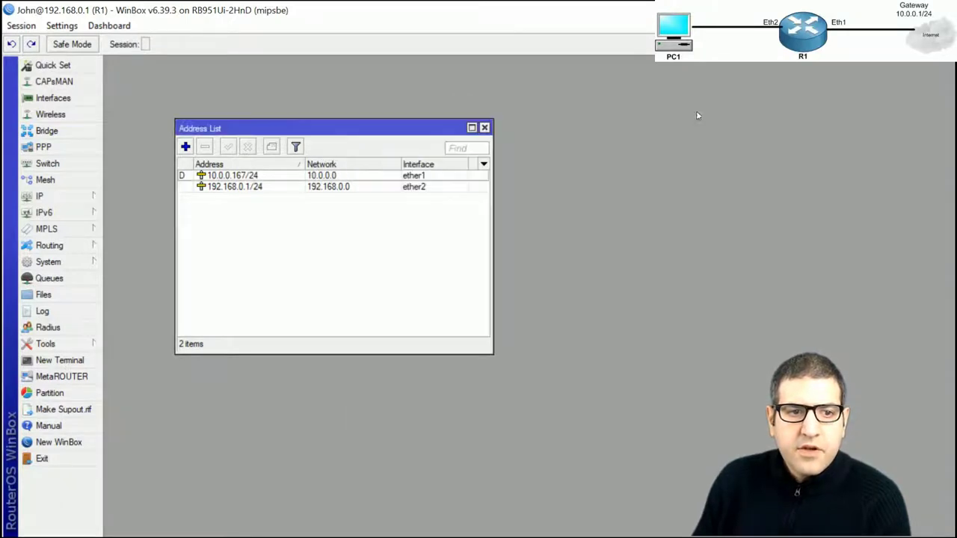
pyautogui.click(485, 127)
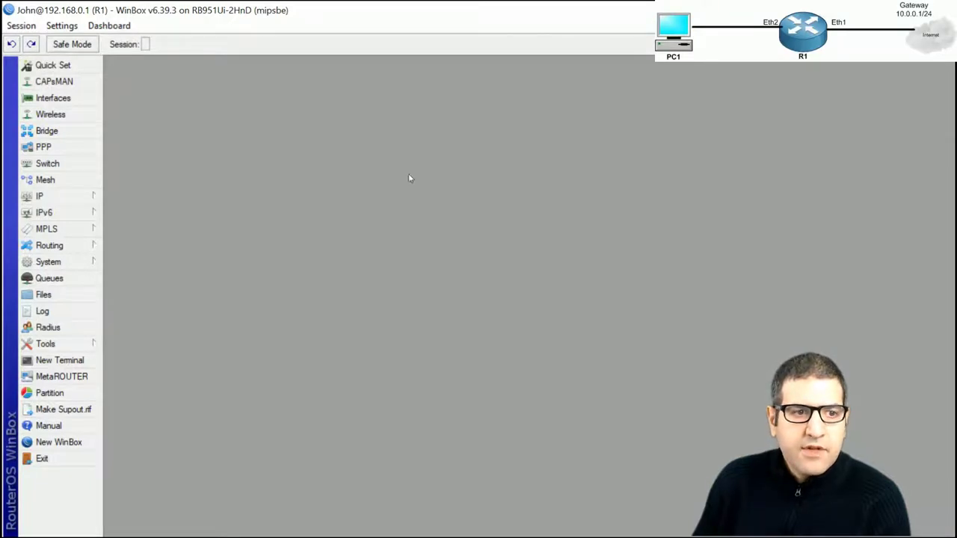
# Recheck the user groups and users, then disconnect the write-group session from R1
pyautogui.click(73, 263)
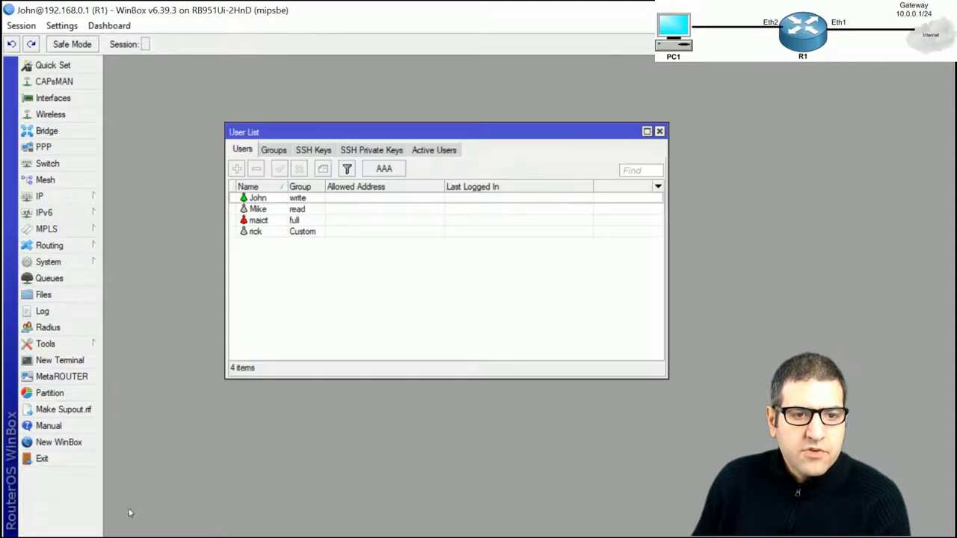
pyautogui.click(122, 511)
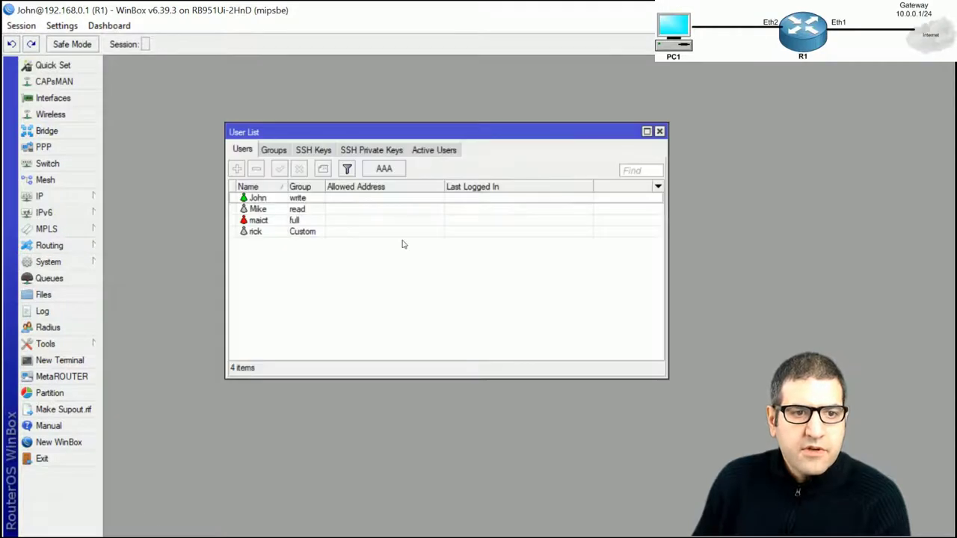
pyautogui.click(277, 152)
pyautogui.click(242, 150)
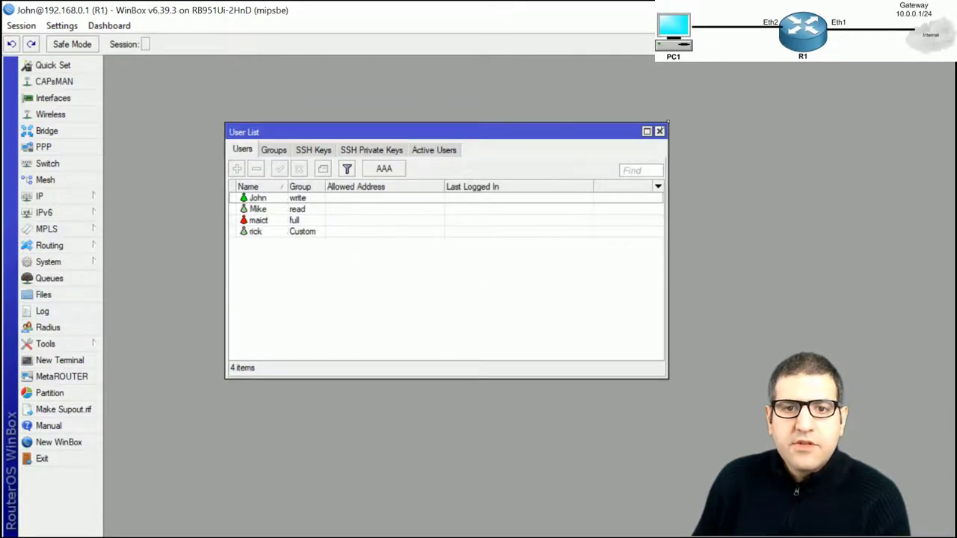
pyautogui.click(659, 132)
pyautogui.click(21, 25)
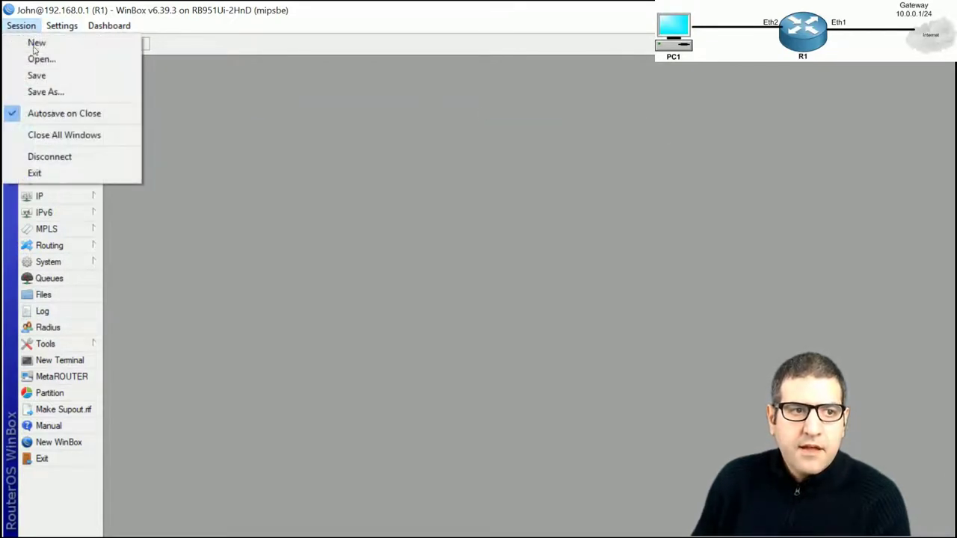
pyautogui.click(49, 156)
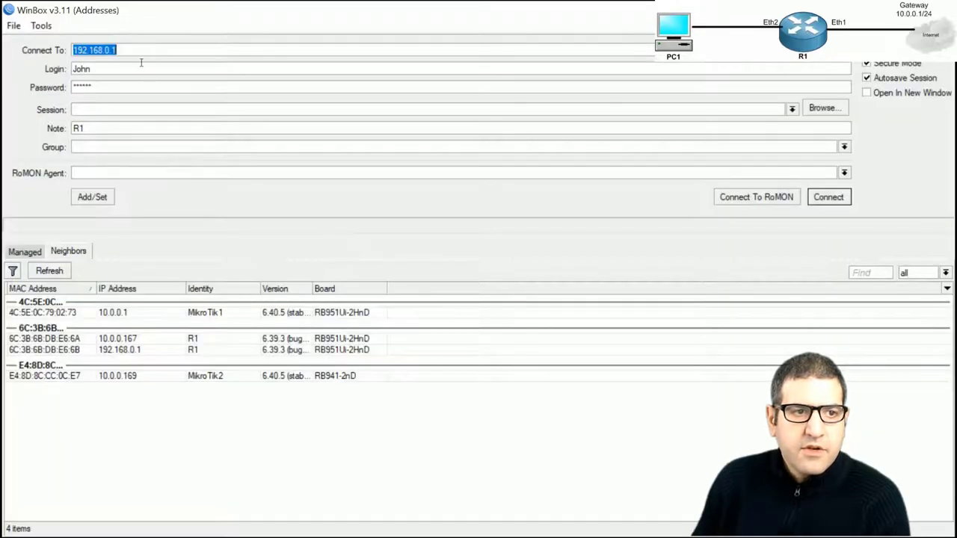
# Log in to R1 at 192.168.0.1 as the read-group user
pyautogui.doubleClick(132, 68)
pyautogui.write('Mike')
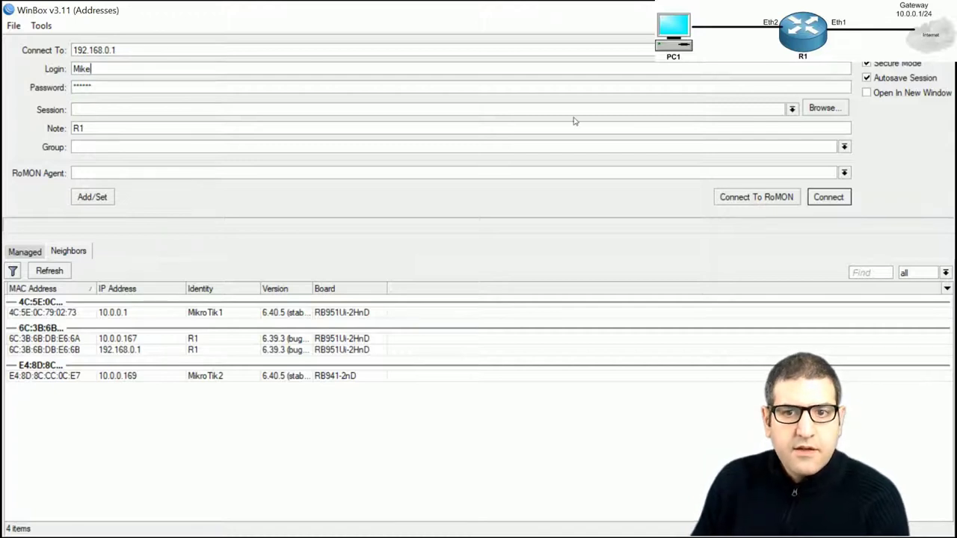
pyautogui.click(828, 197)
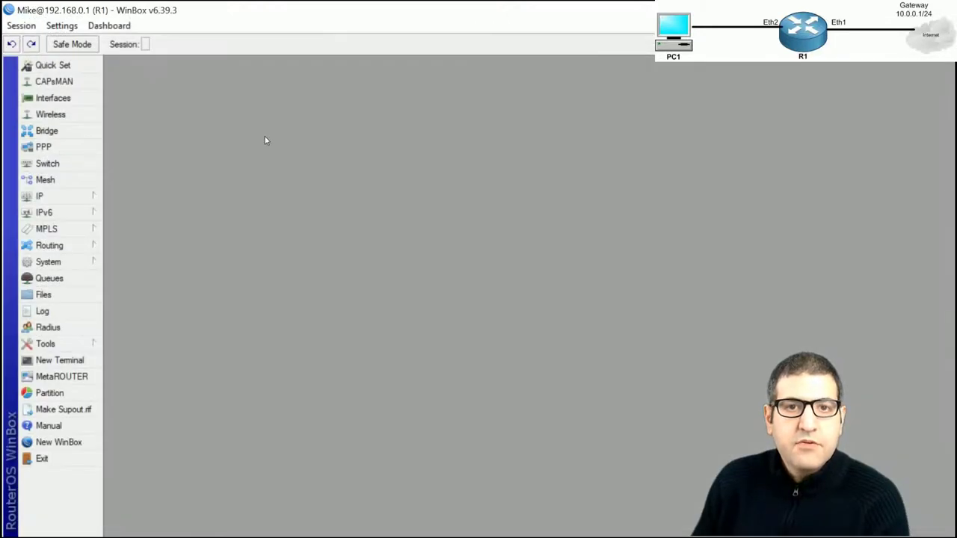
# Review R1's IP address list and route list, closing each afterwards
pyautogui.click(69, 195)
pyautogui.click(132, 185)
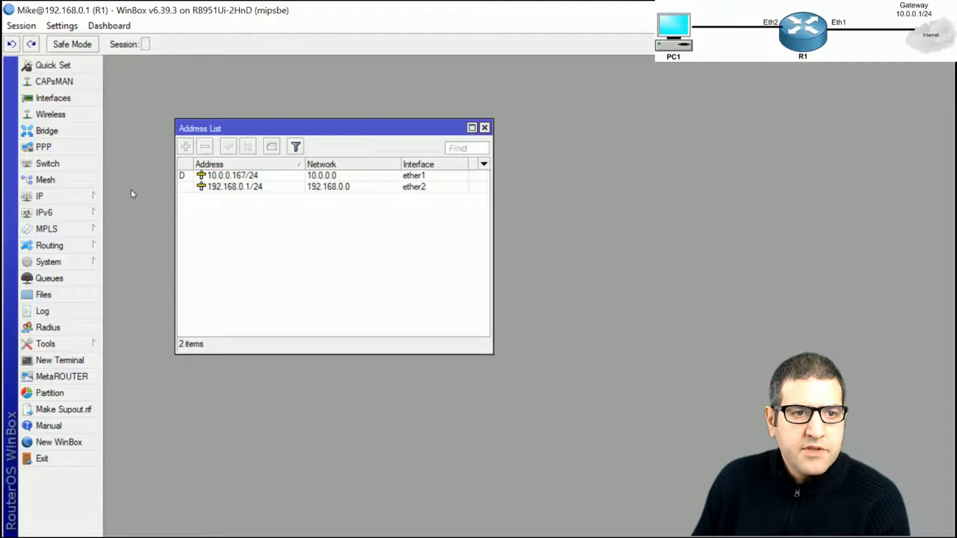
pyautogui.click(485, 129)
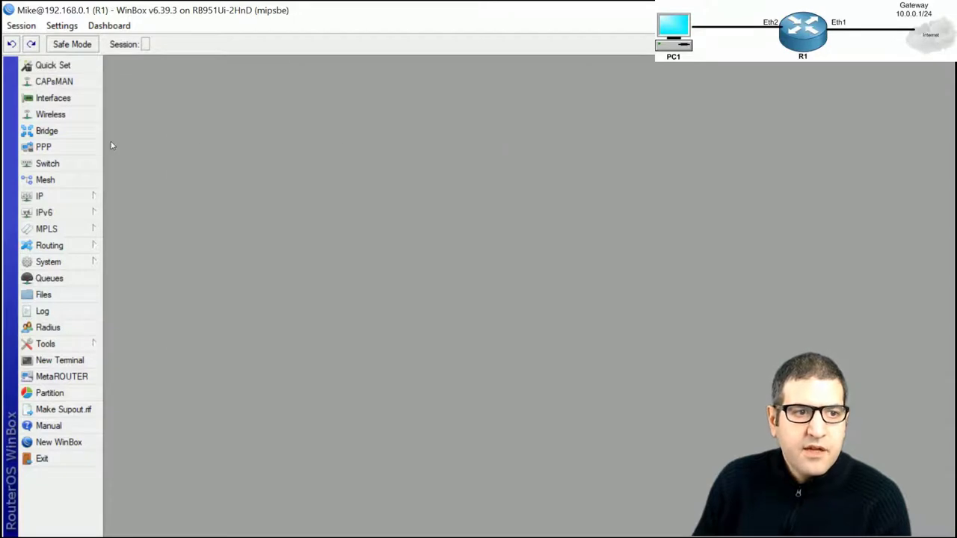
pyautogui.click(84, 250)
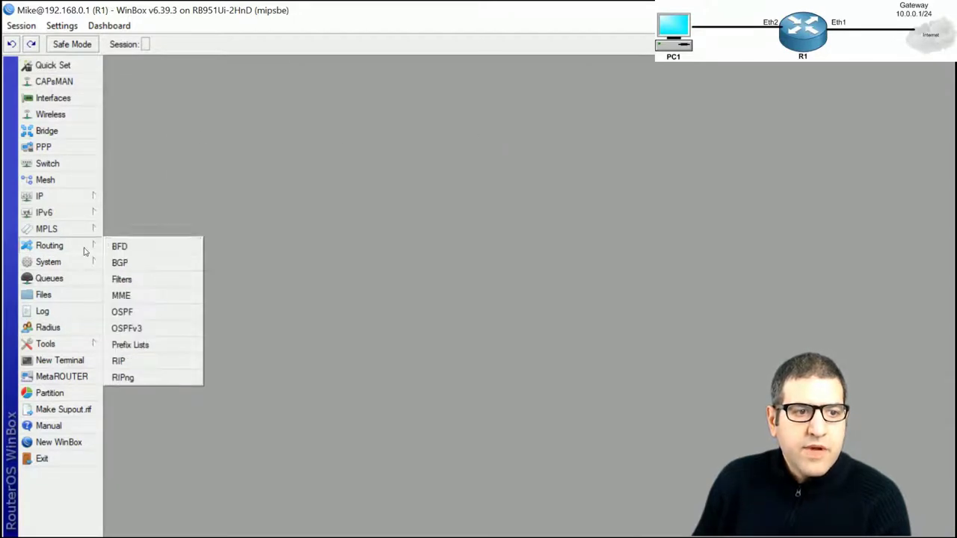
pyautogui.click(67, 198)
pyautogui.click(143, 381)
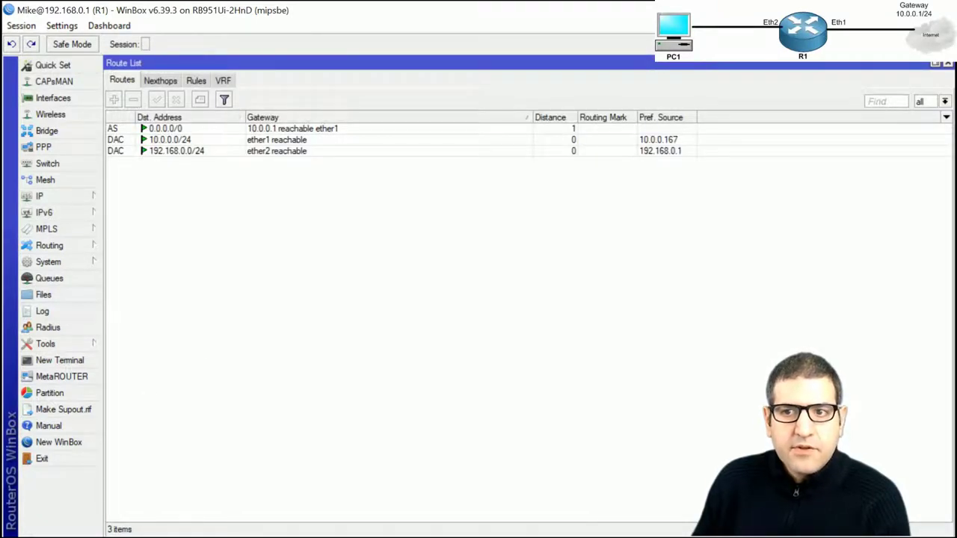
pyautogui.click(948, 65)
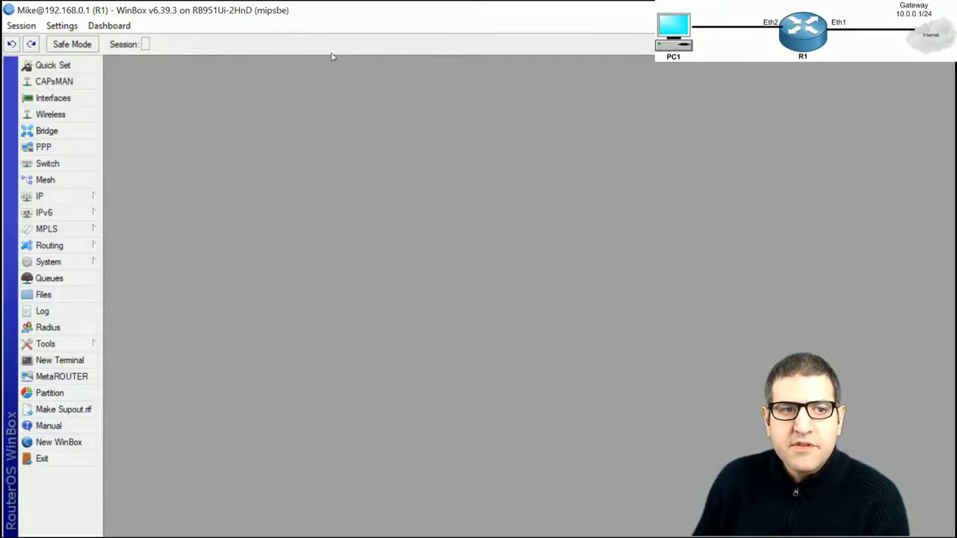
# Disconnect the read-group session and start a new WinBox login
pyautogui.click(21, 25)
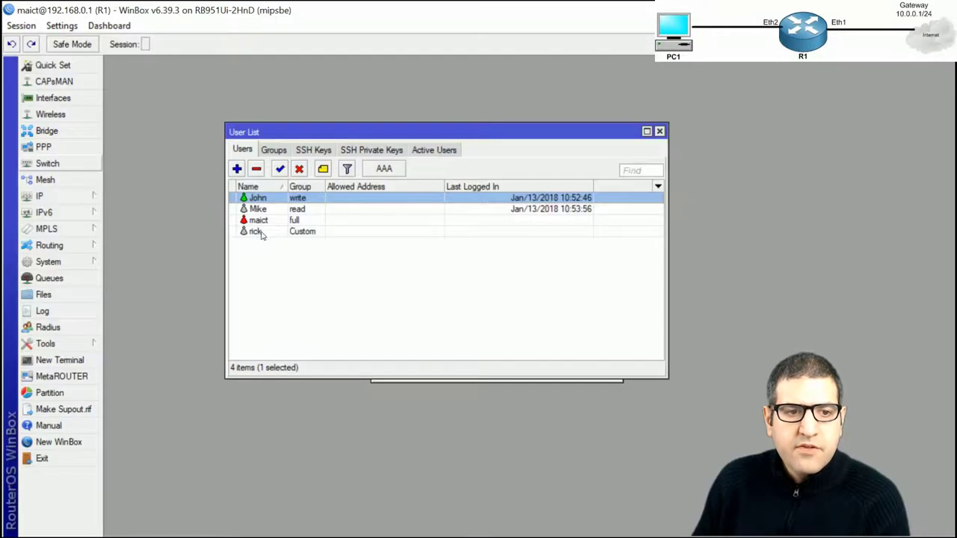
pyautogui.click(260, 233)
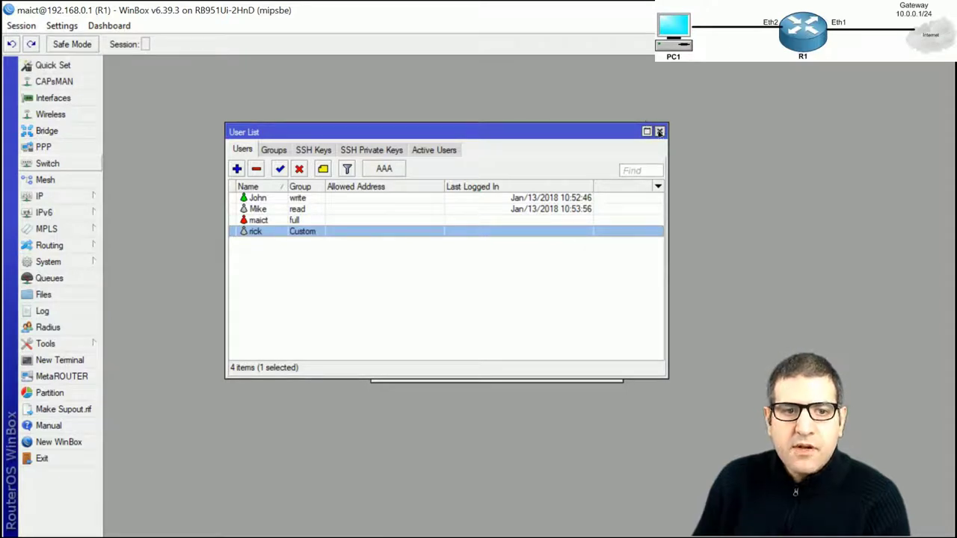
pyautogui.click(51, 442)
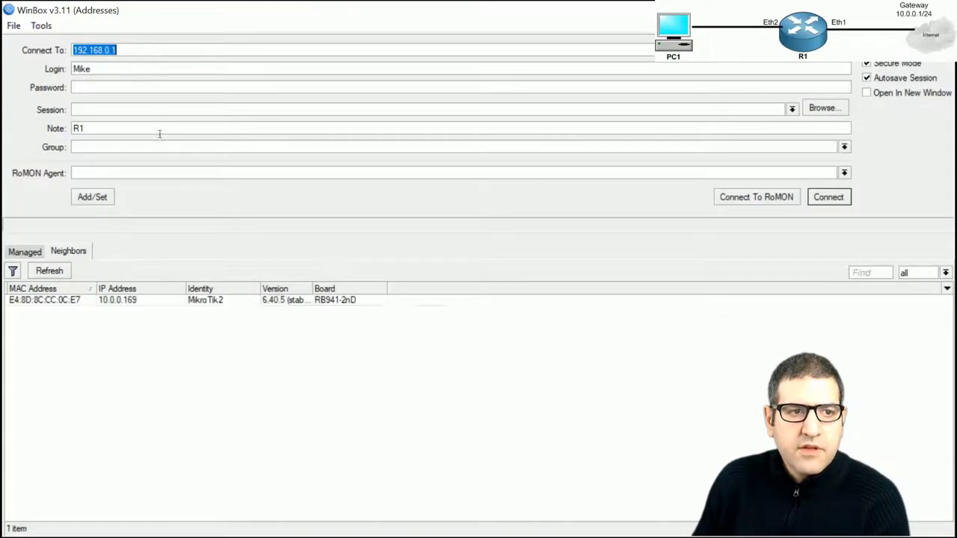
# Attempt login as the Custom-group user, get the wrong username or password error, and close WinBox
pyautogui.press('Tab')
pyautogui.write('r')
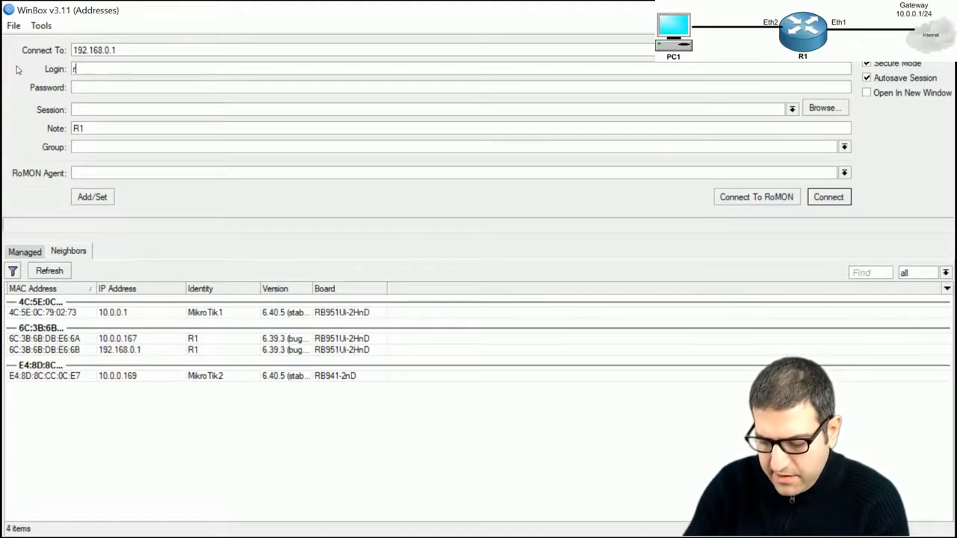
pyautogui.write('ick')
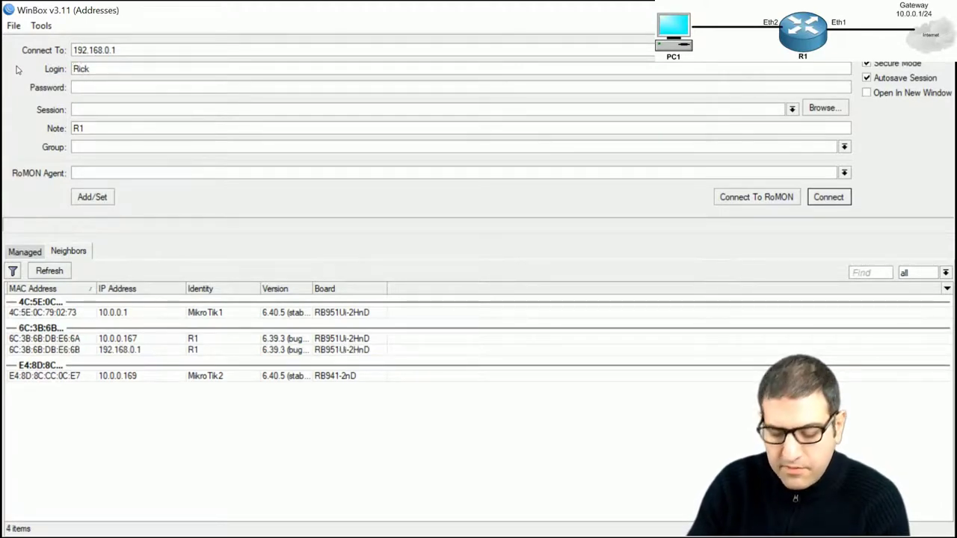
pyautogui.press('Tab')
pyautogui.write('******')
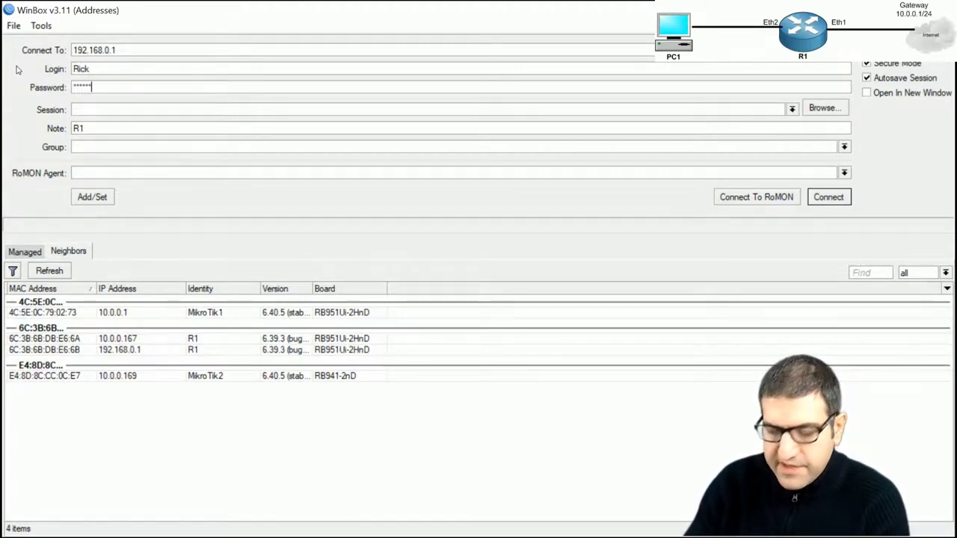
pyautogui.click(835, 197)
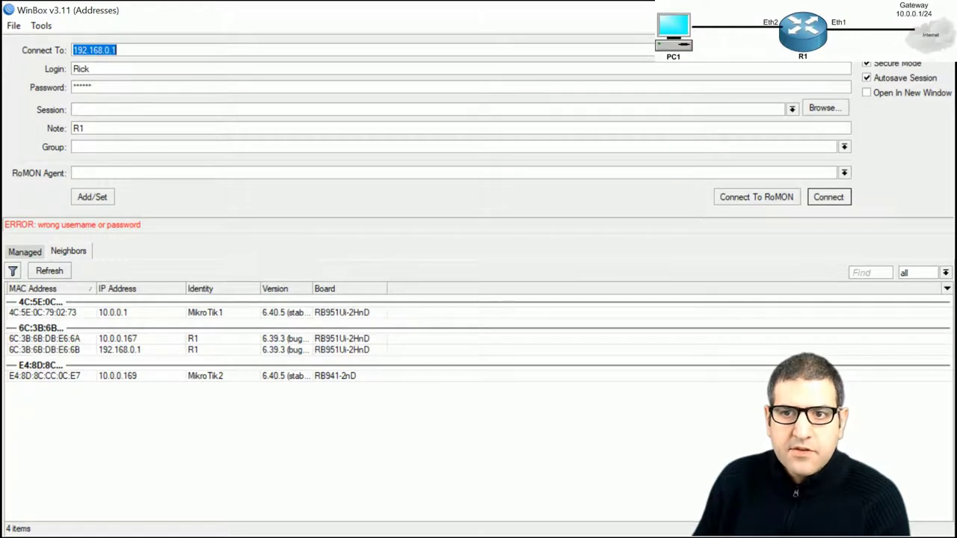
pyautogui.hotkey('alt', 'F4')
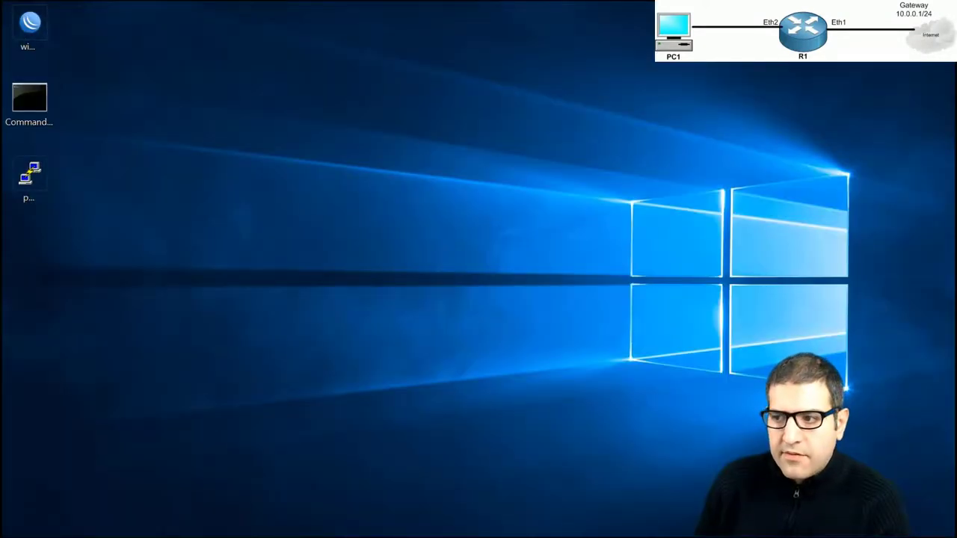
# Start a PuTTY Telnet connection to 192.168.0.1
pyautogui.doubleClick(29, 175)
pyautogui.moveTo(596, 95); pyautogui.dragTo(214, 58)
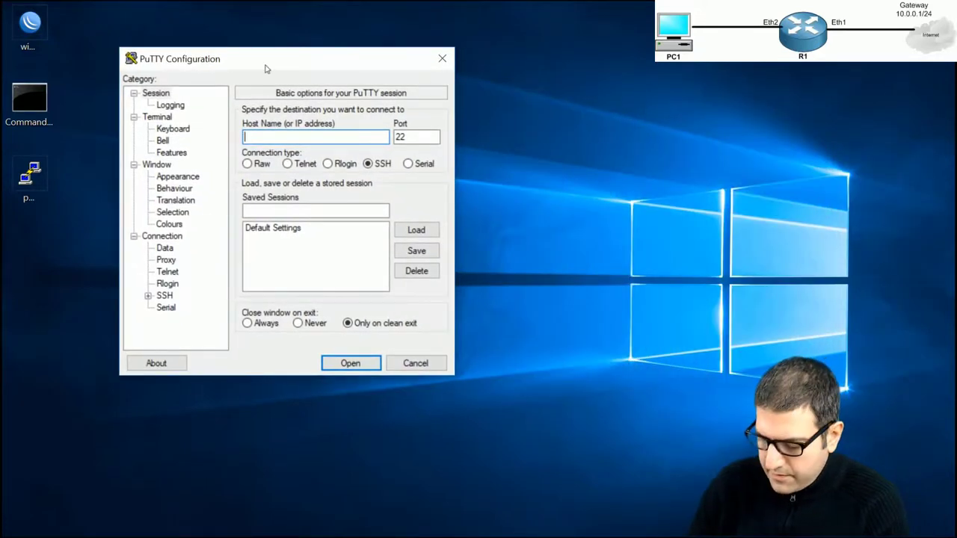
pyautogui.write('192.168.0.1')
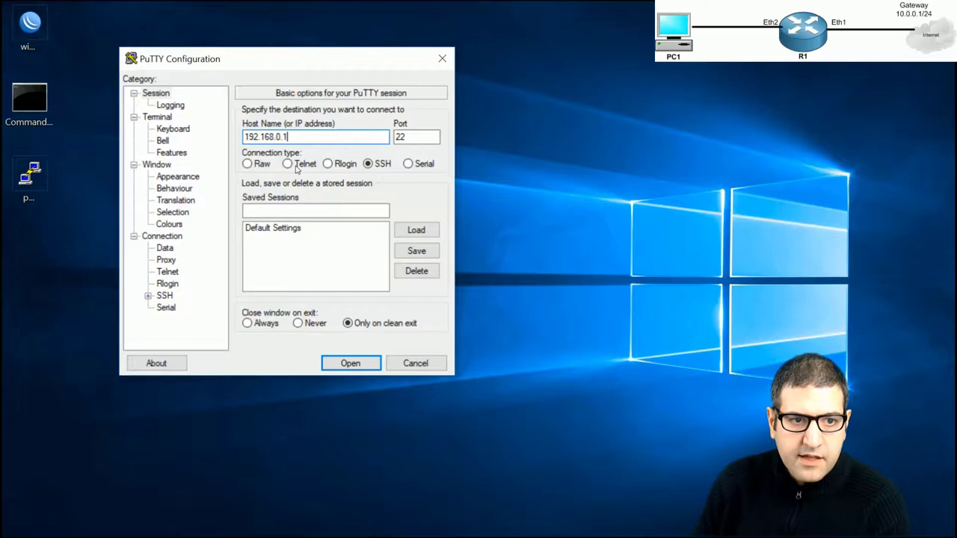
pyautogui.click(297, 165)
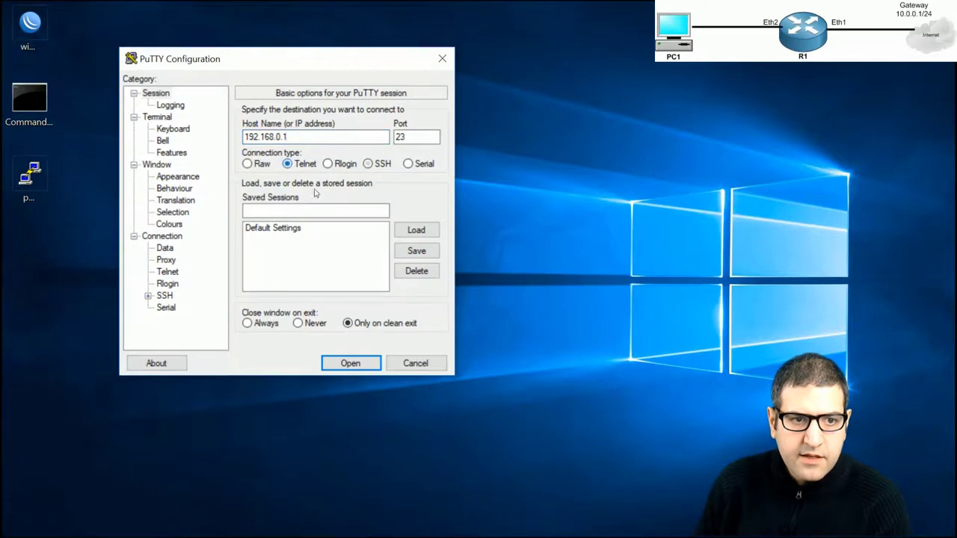
pyautogui.click(351, 363)
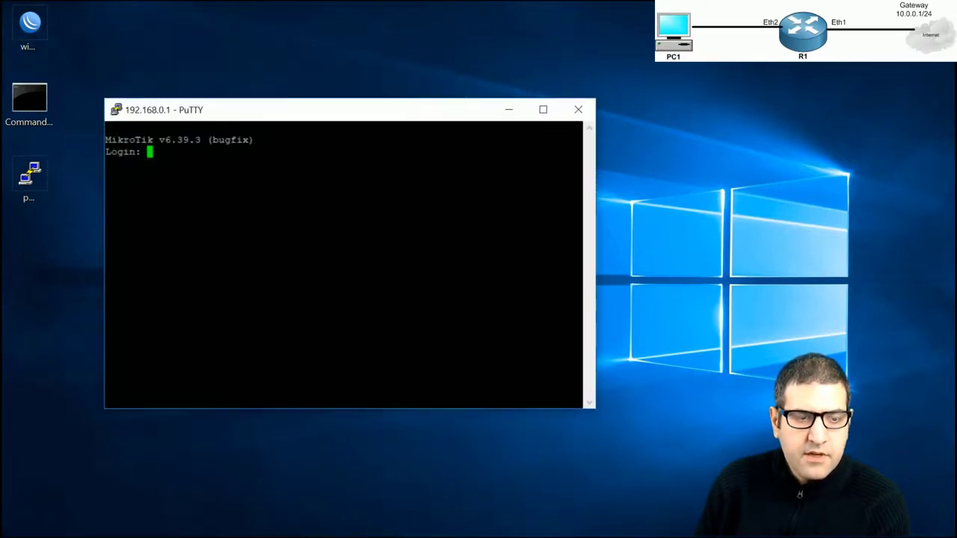
# Log in to the Telnet session as the Custom-group user
pyautogui.write('rick')
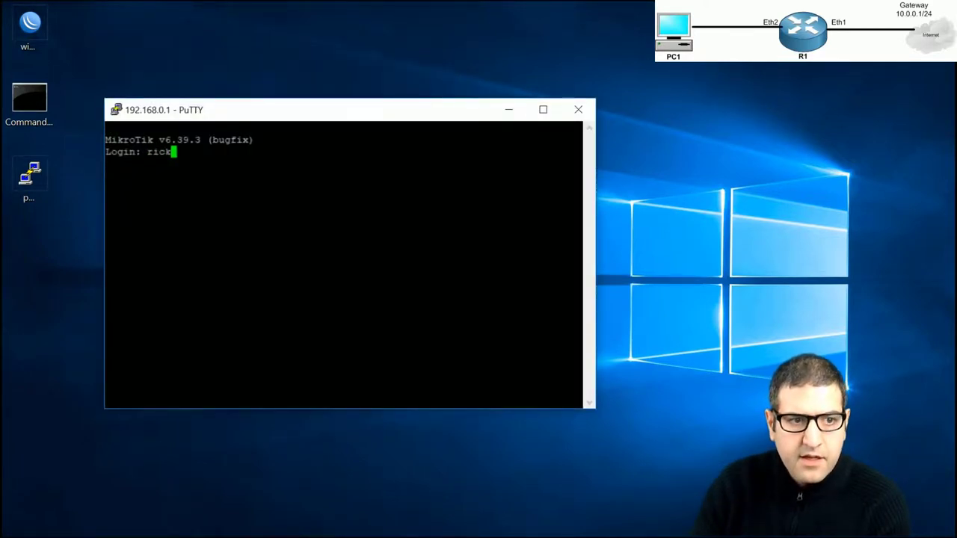
pyautogui.press('Return')
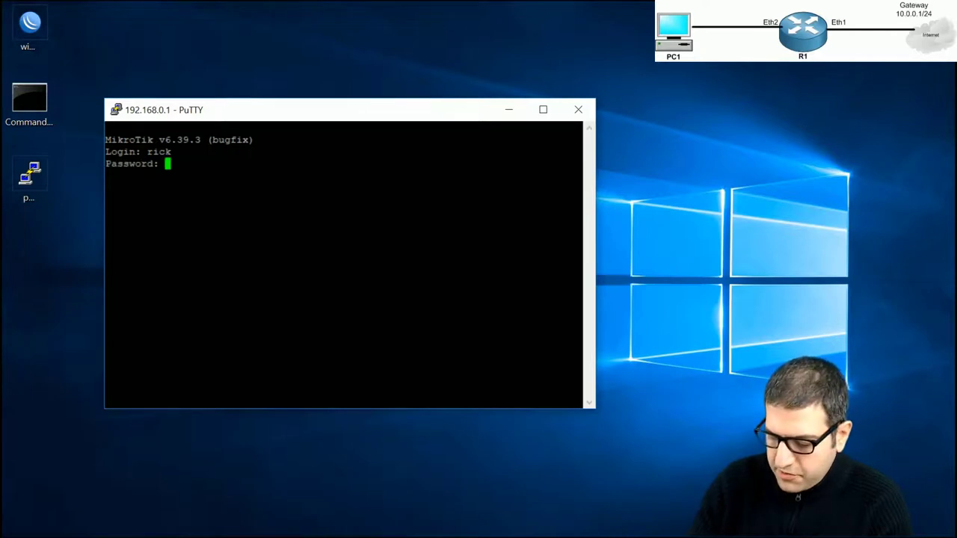
pyautogui.press('Return')
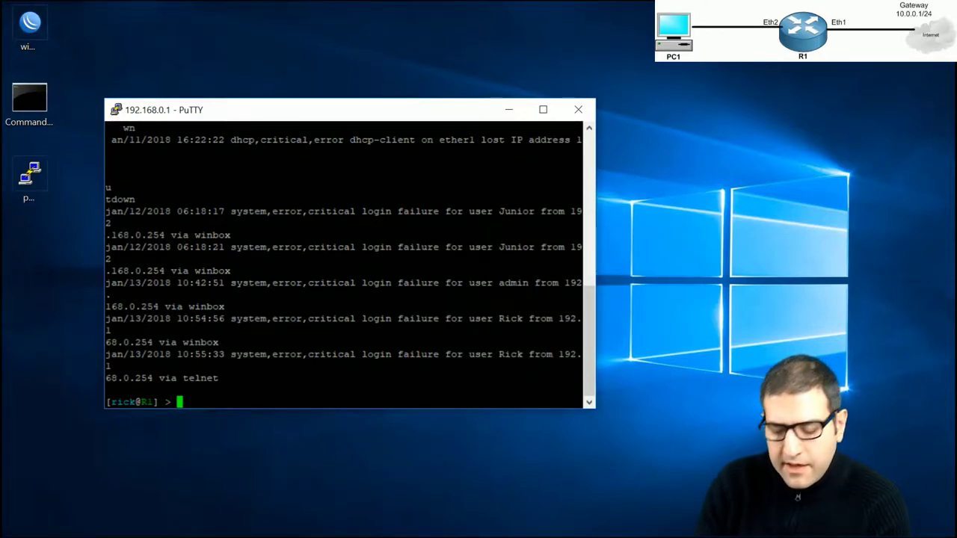
# Run 'system console print' and 'system identity set name=R3', which is refused, then close PuTTY
pyautogui.write('system console pr')
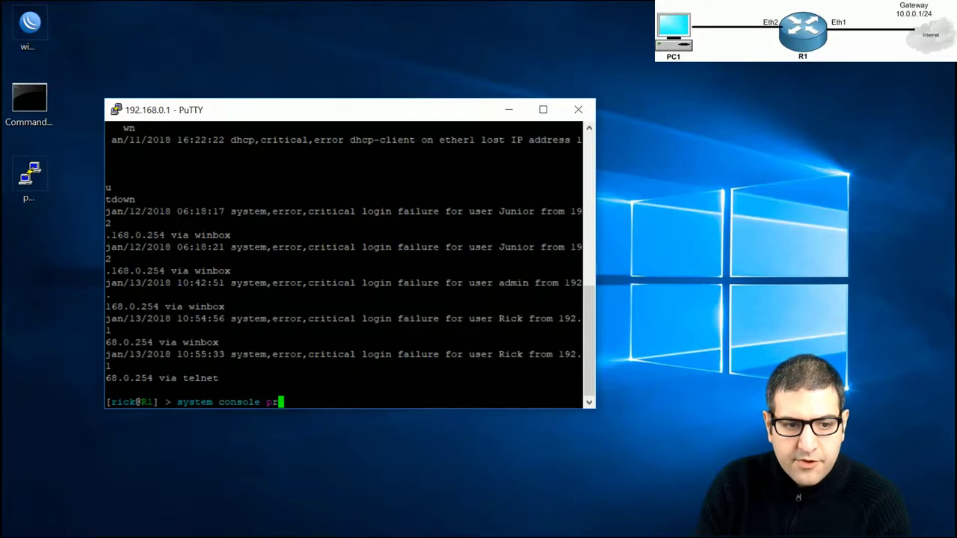
pyautogui.write('int')
pyautogui.press('Return')
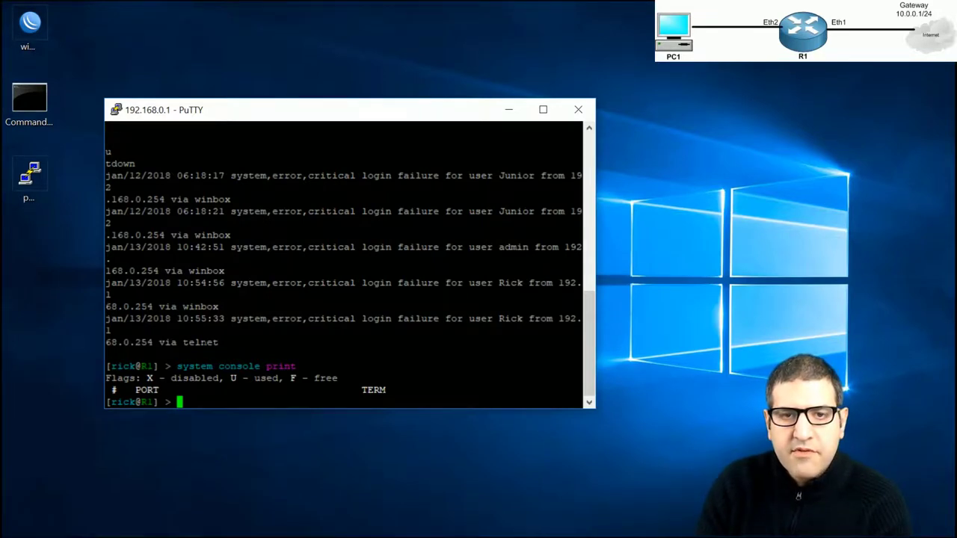
pyautogui.write('system se')
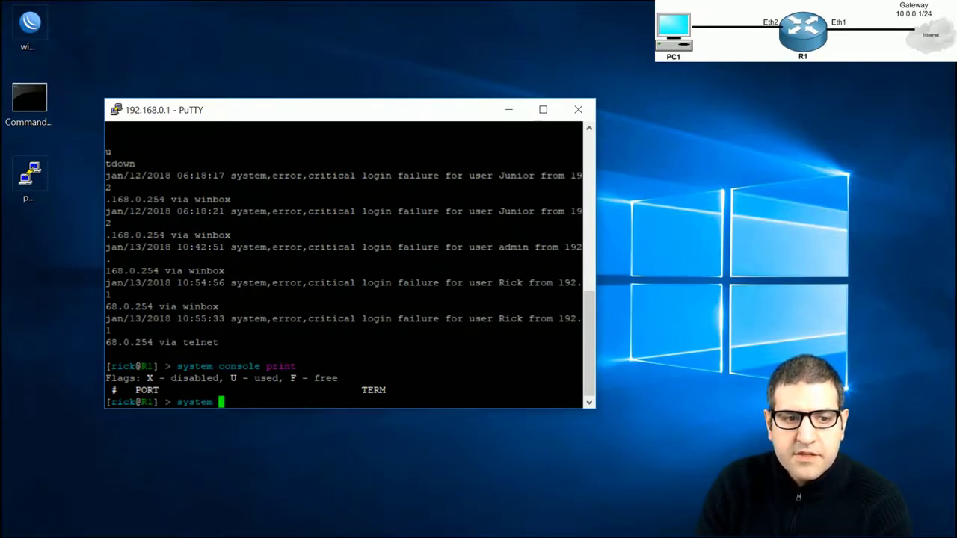
pyautogui.press('BackSpace')
pyautogui.press('BackSpace')
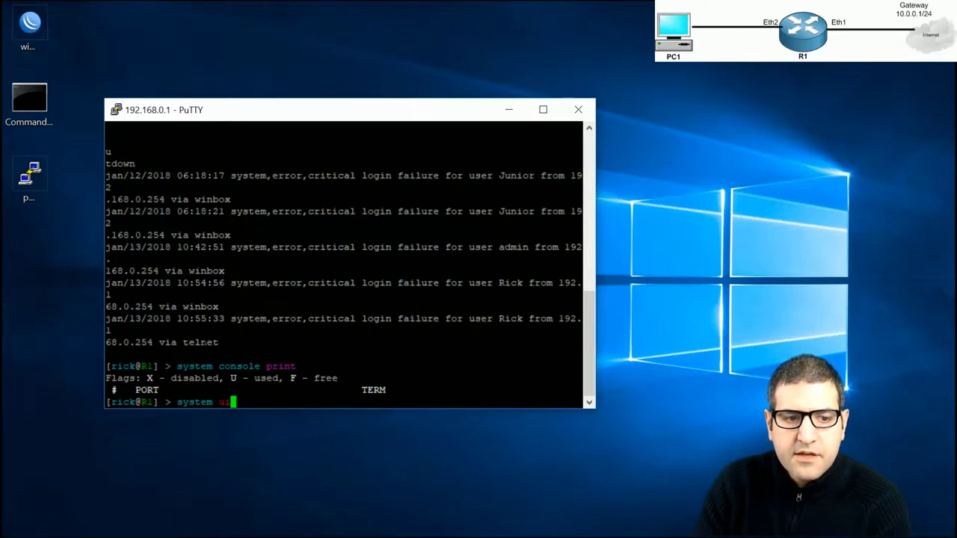
pyautogui.write('identity set ')
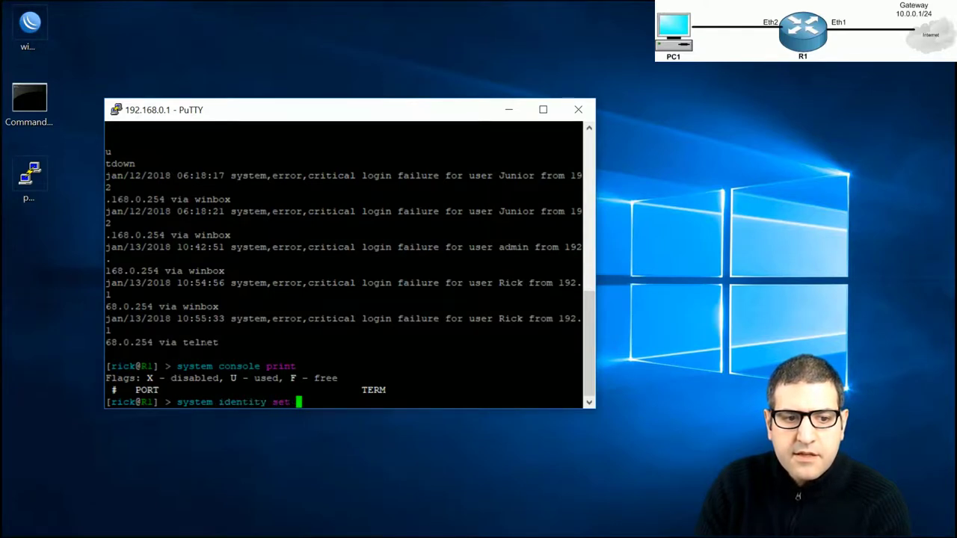
pyautogui.write('name=R3')
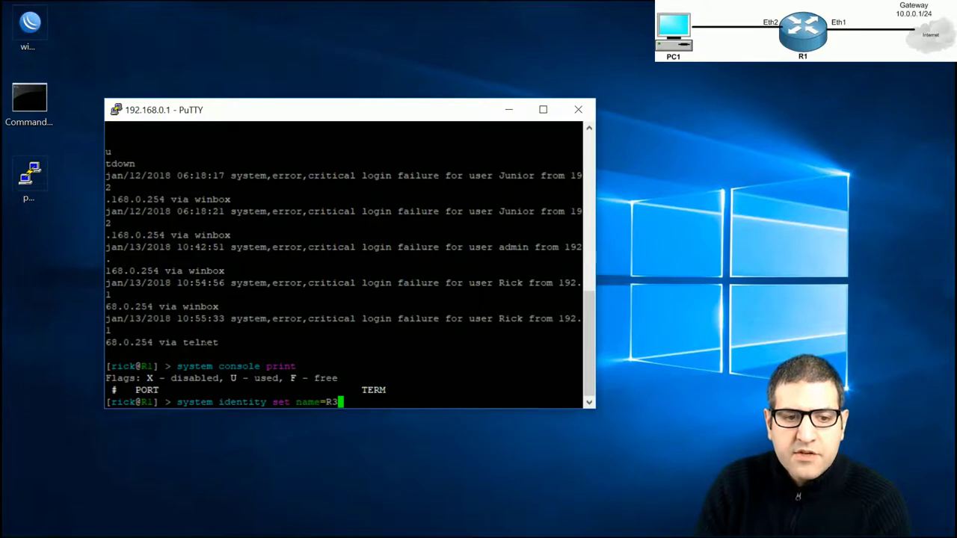
pyautogui.press('Return')
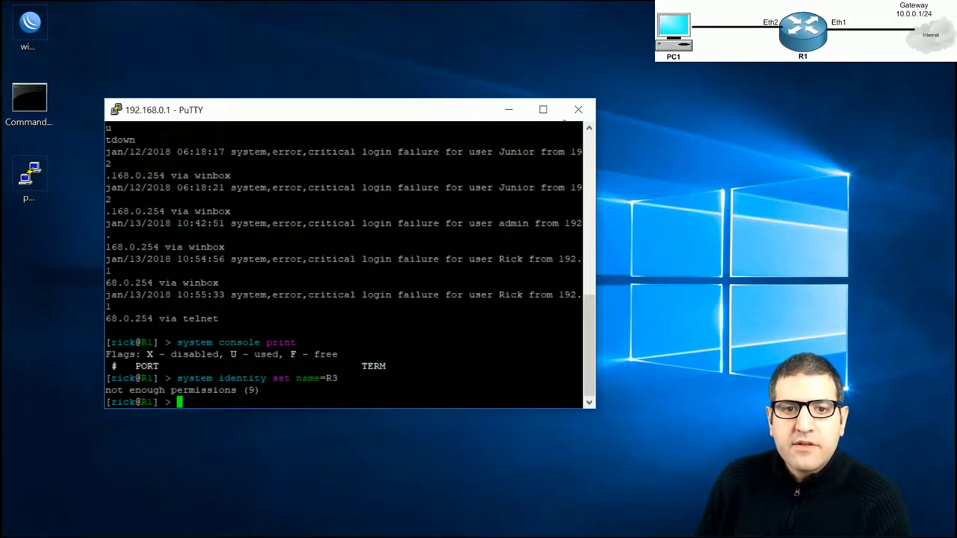
pyautogui.click(578, 110)
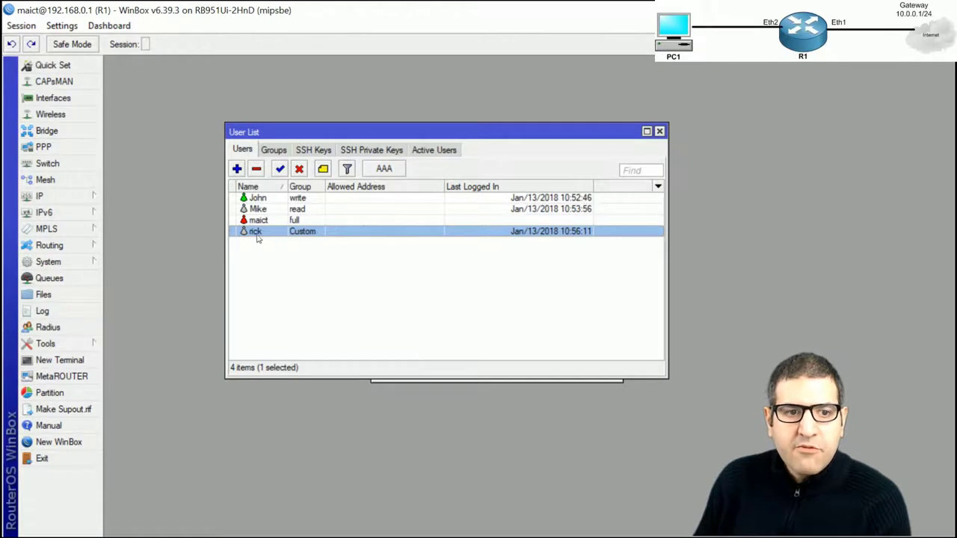
# Set and confirm a new password for the full-access admin user, saving the user settings
pyautogui.doubleClick(257, 220)
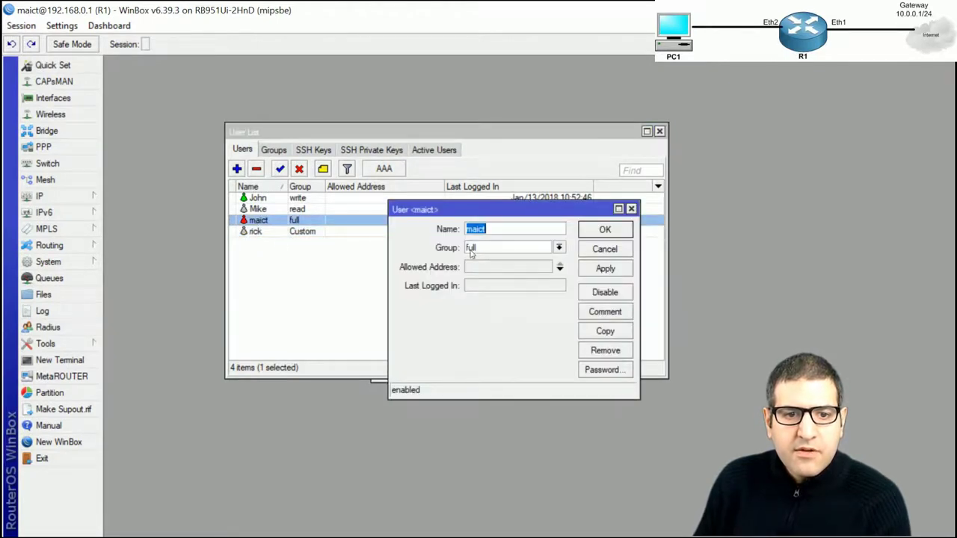
pyautogui.click(611, 370)
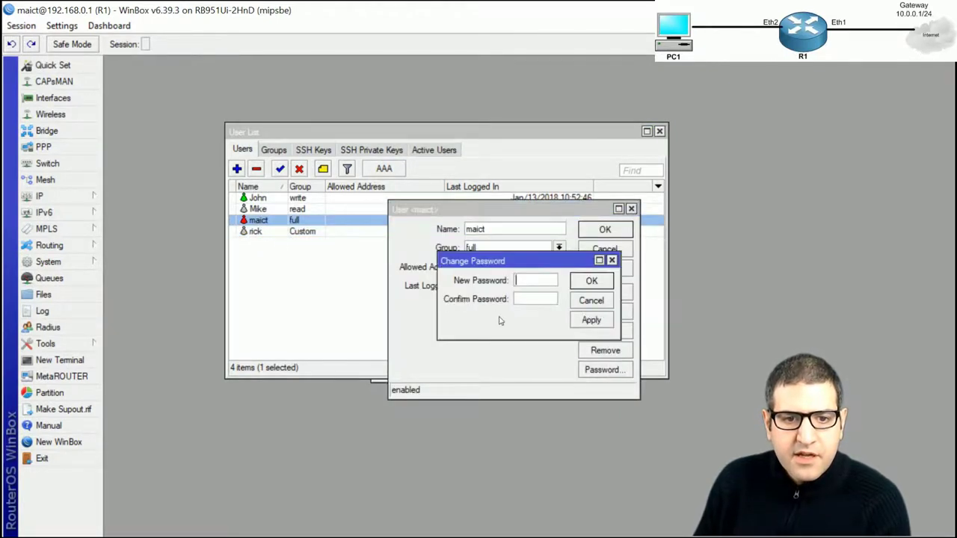
pyautogui.write('123456')
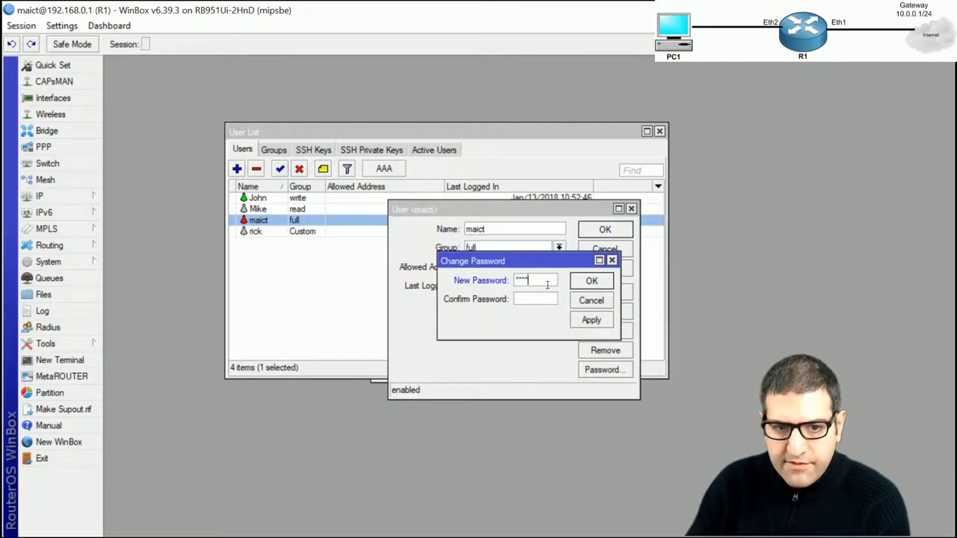
pyautogui.press('Tab')
pyautogui.write('123456')
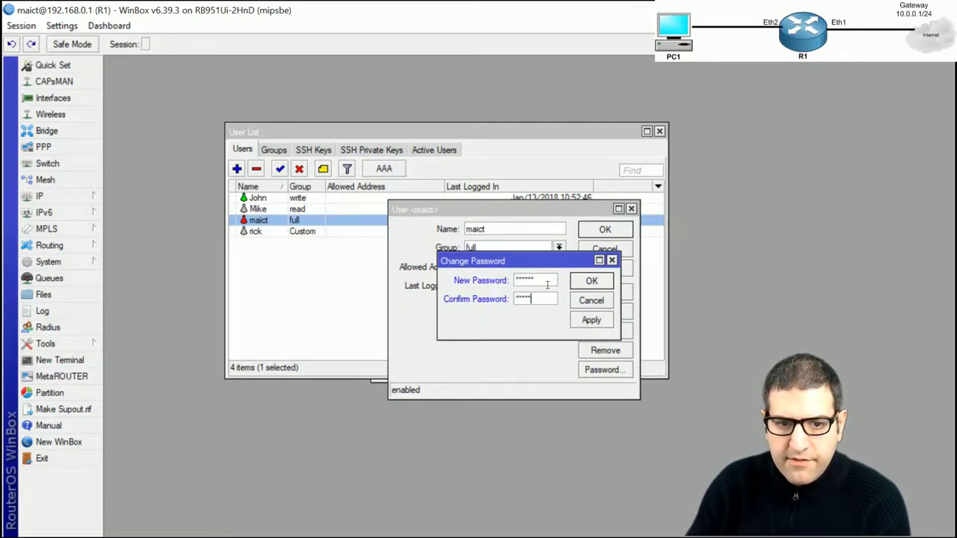
pyautogui.click(592, 280)
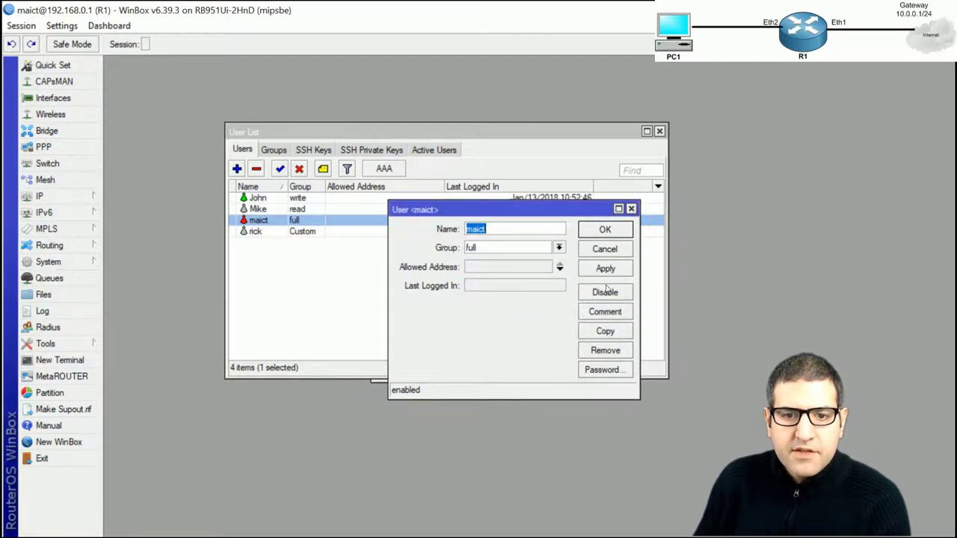
pyautogui.click(605, 230)
pyautogui.click(290, 200)
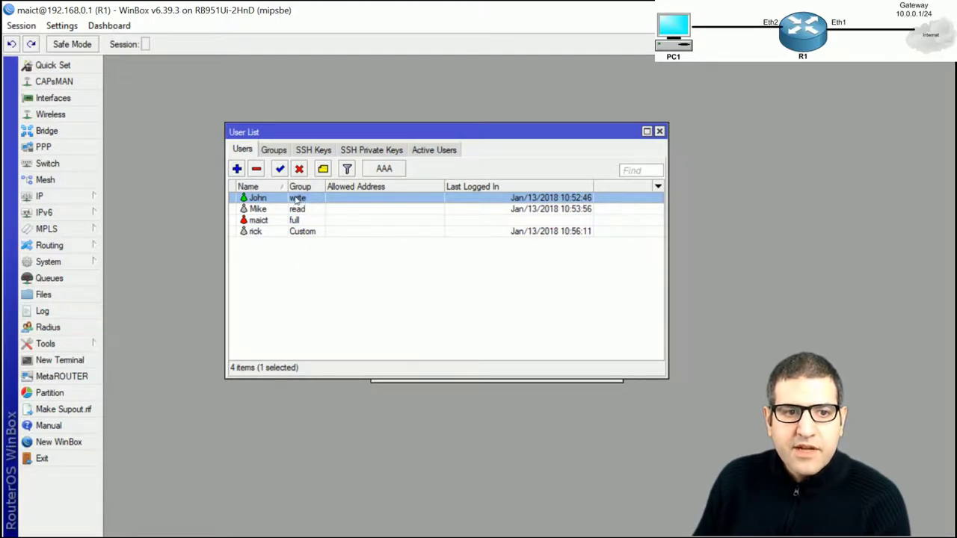
pyautogui.click(259, 221)
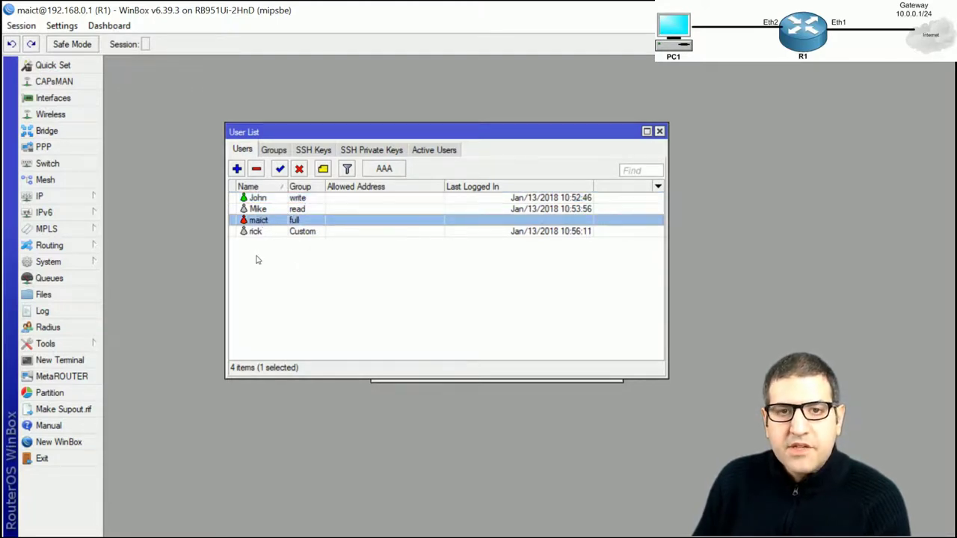
pyautogui.click(292, 199)
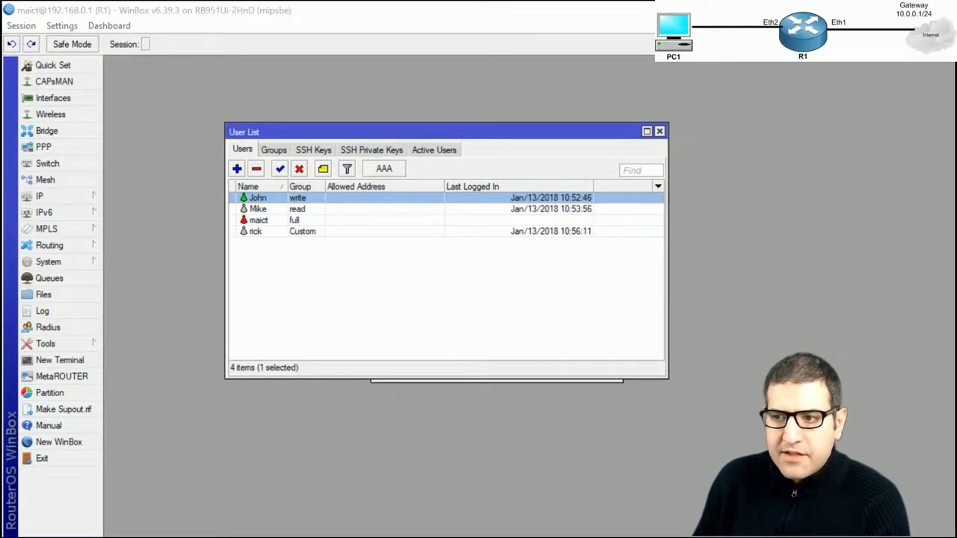
pyautogui.hotkey('alt', 'Tab')
pyautogui.moveTo(551, 97); pyautogui.dragTo(527, 95)
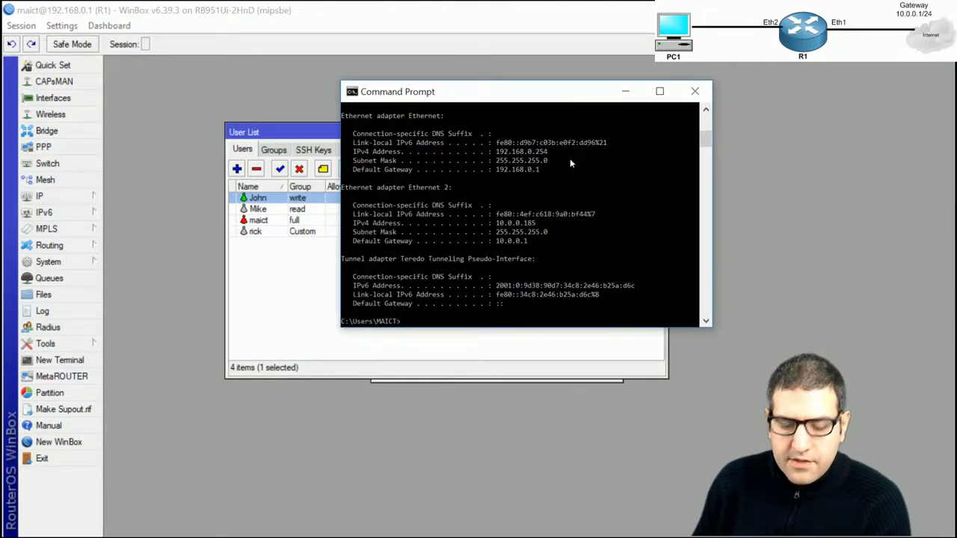
pyautogui.write('ipconfig')
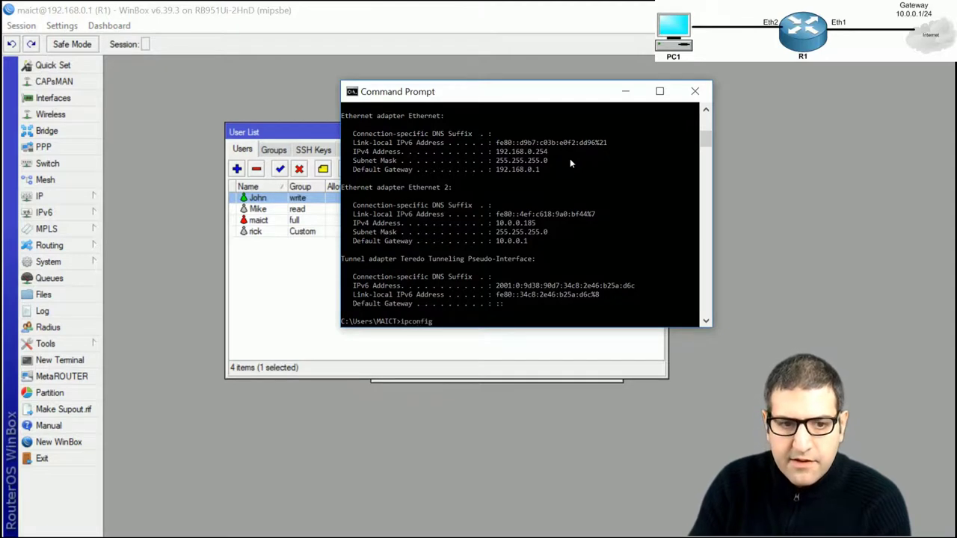
pyautogui.press('Return')
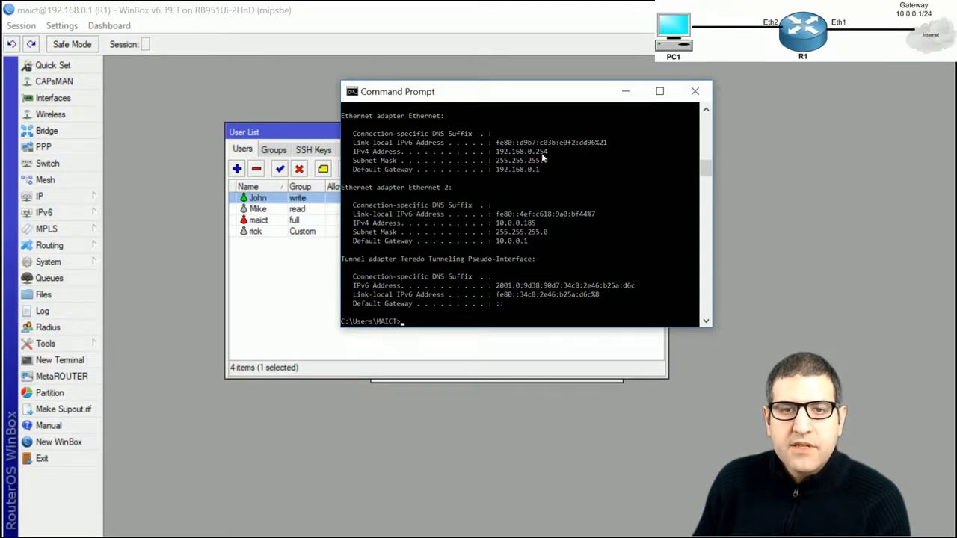
pyautogui.click(693, 91)
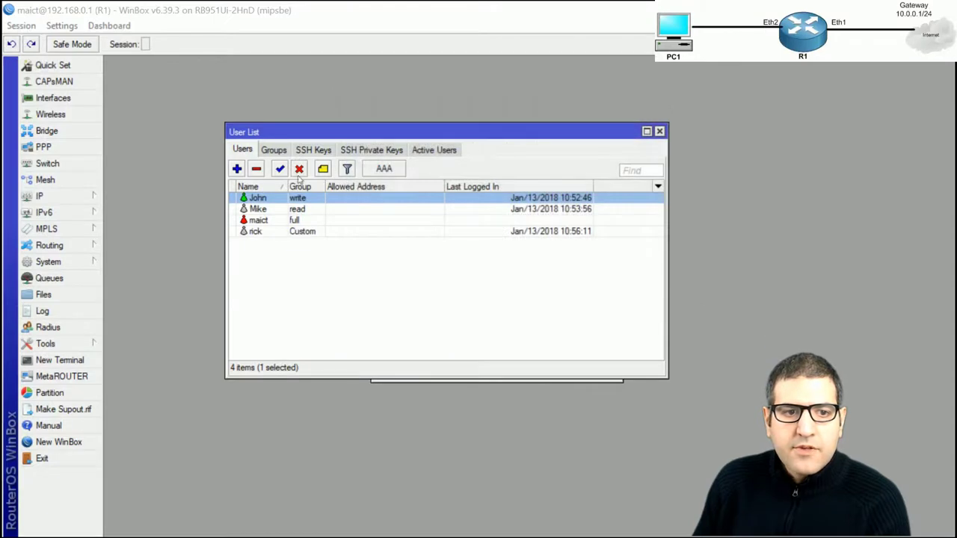
# Set the write-group user's Allowed Address to 192.168.0.254 and save the user
pyautogui.doubleClick(261, 198)
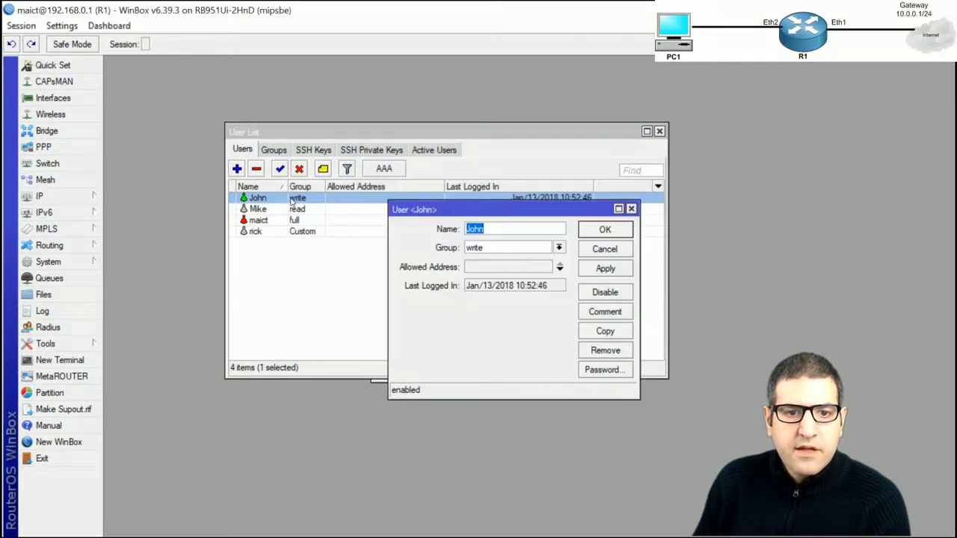
pyautogui.click(476, 268)
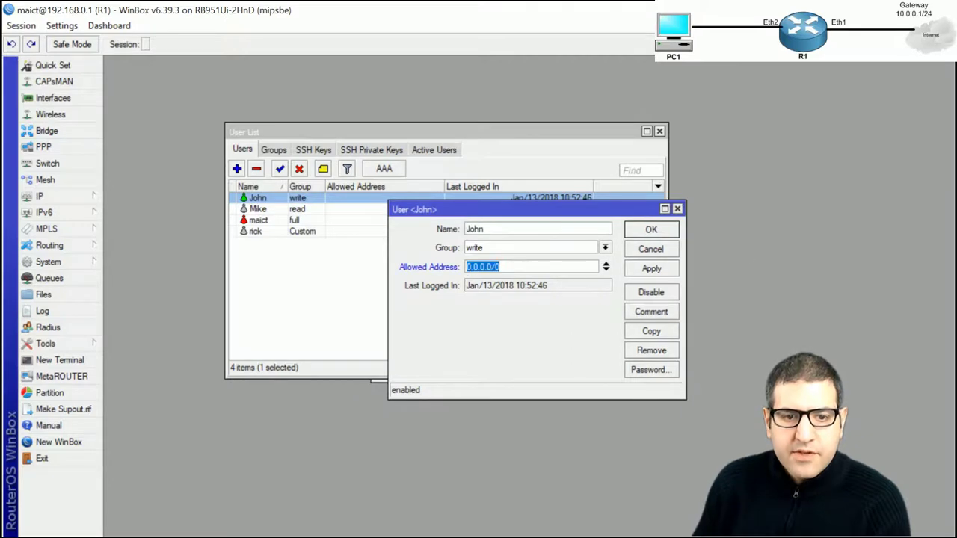
pyautogui.write('192.168')
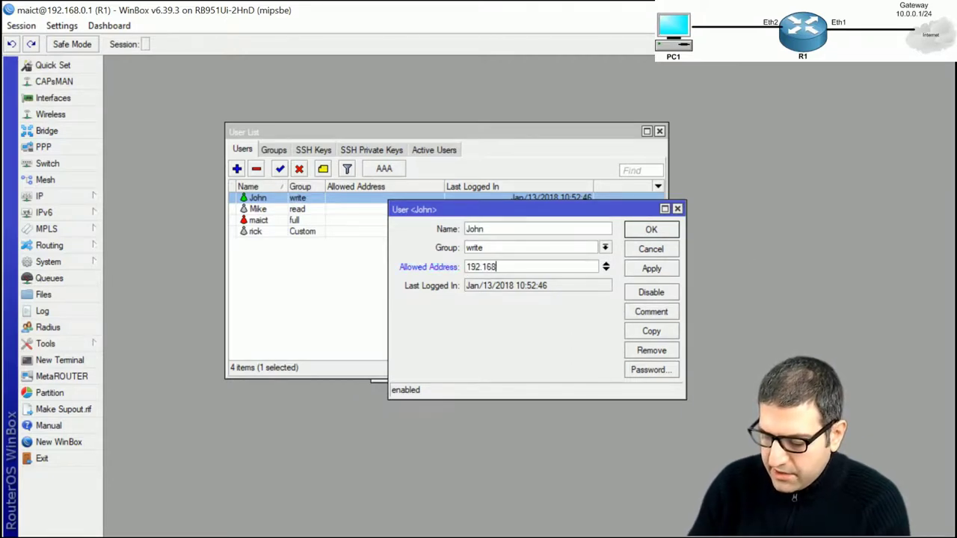
pyautogui.write('.0.254')
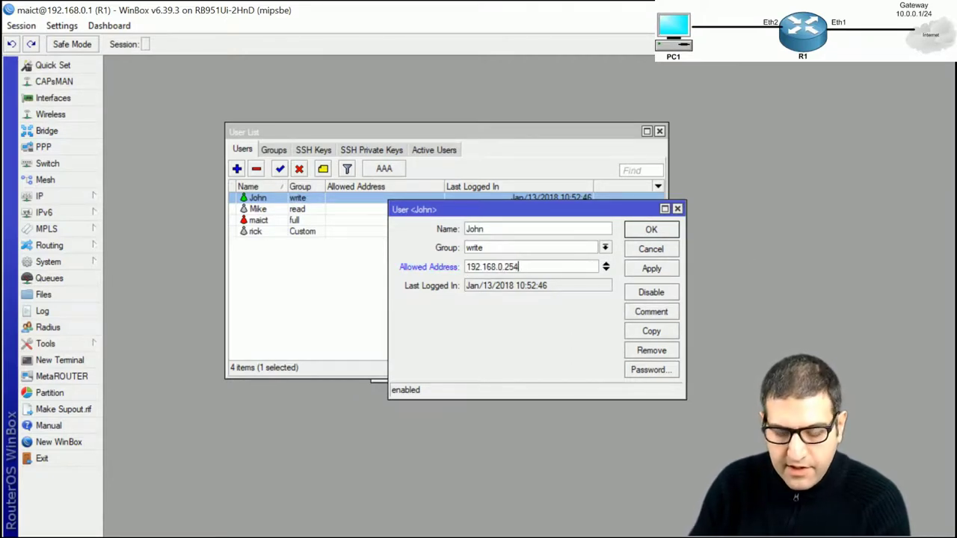
pyautogui.click(651, 269)
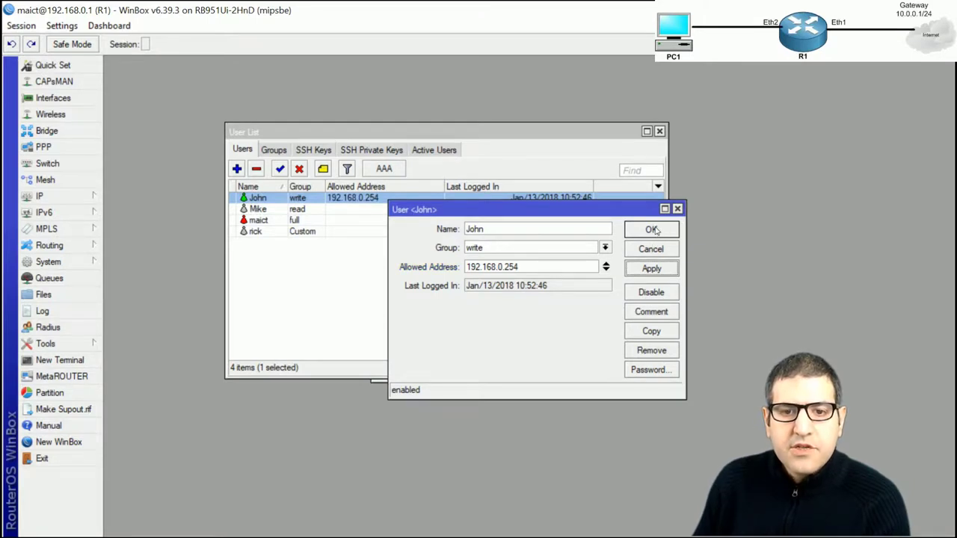
pyautogui.click(655, 231)
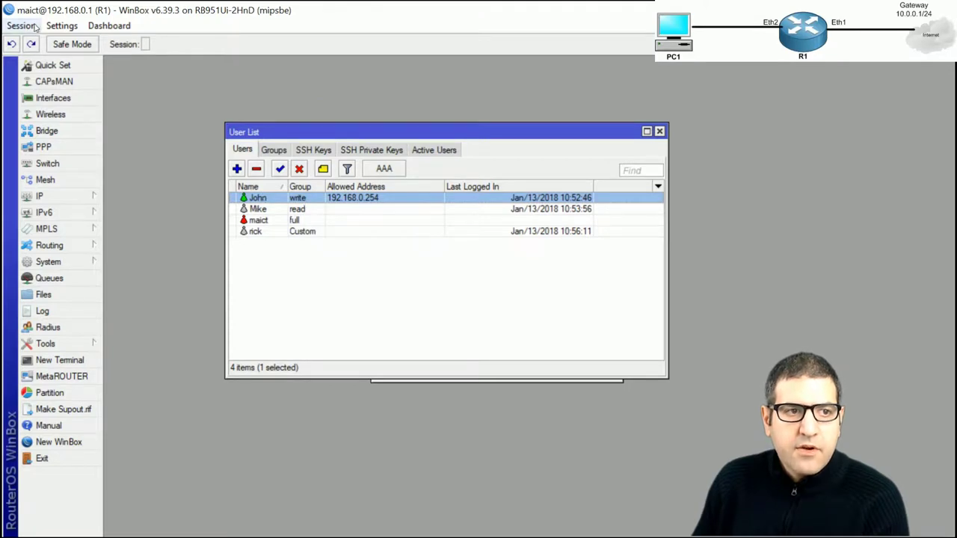
pyautogui.click(58, 442)
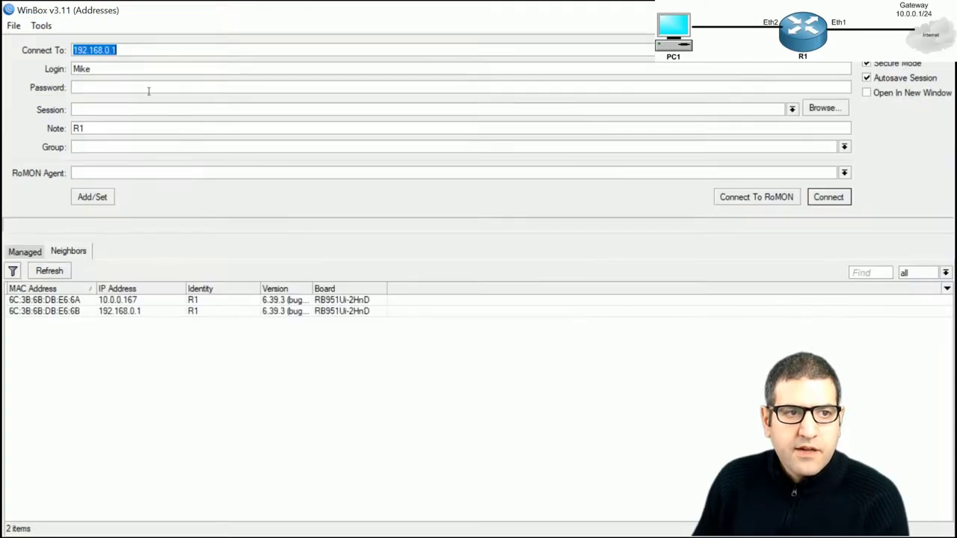
# Log in to 192.168.0.1 as the write-group user successfully, then disconnect the session
pyautogui.click(149, 69)
pyautogui.doubleClick(83, 69)
pyautogui.write('Jo')
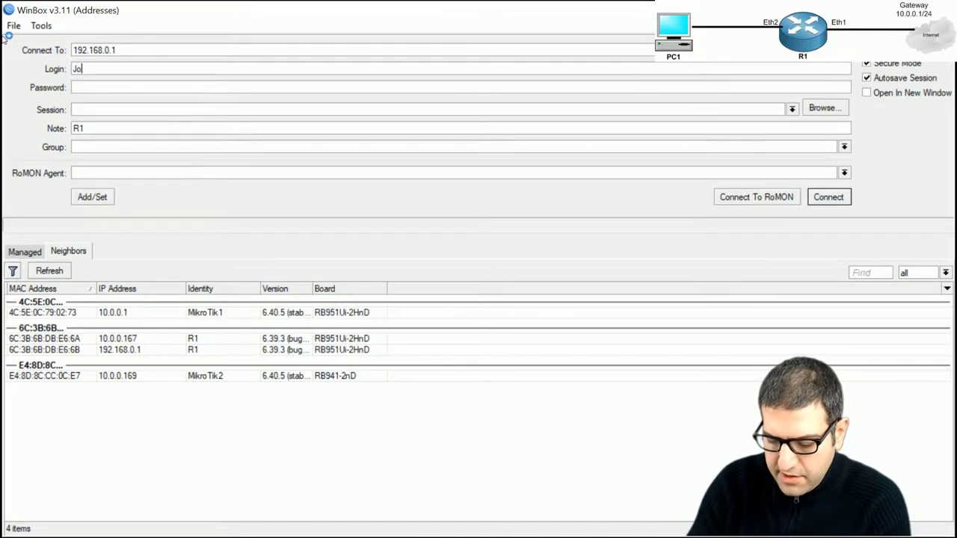
pyautogui.write('hn')
pyautogui.press('Tab')
pyautogui.write('****')
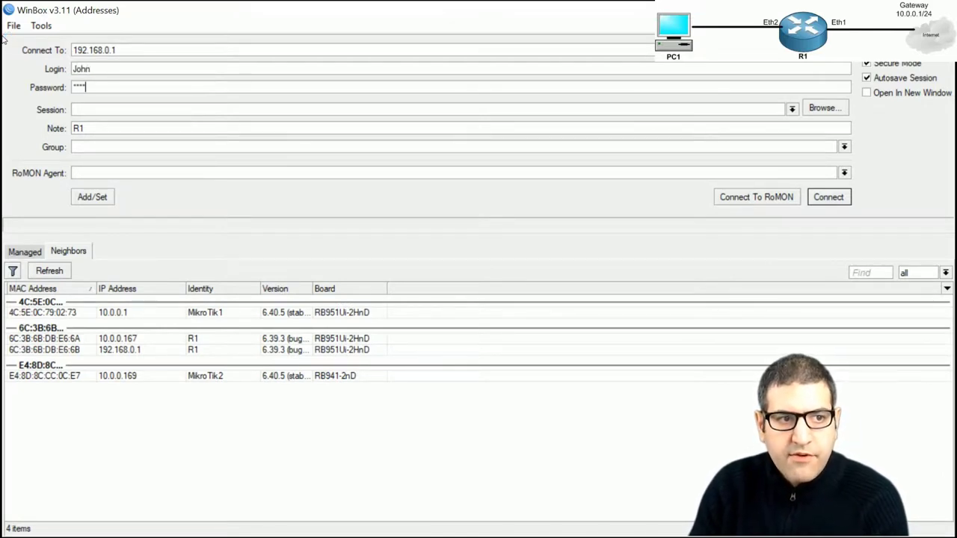
pyautogui.write('**')
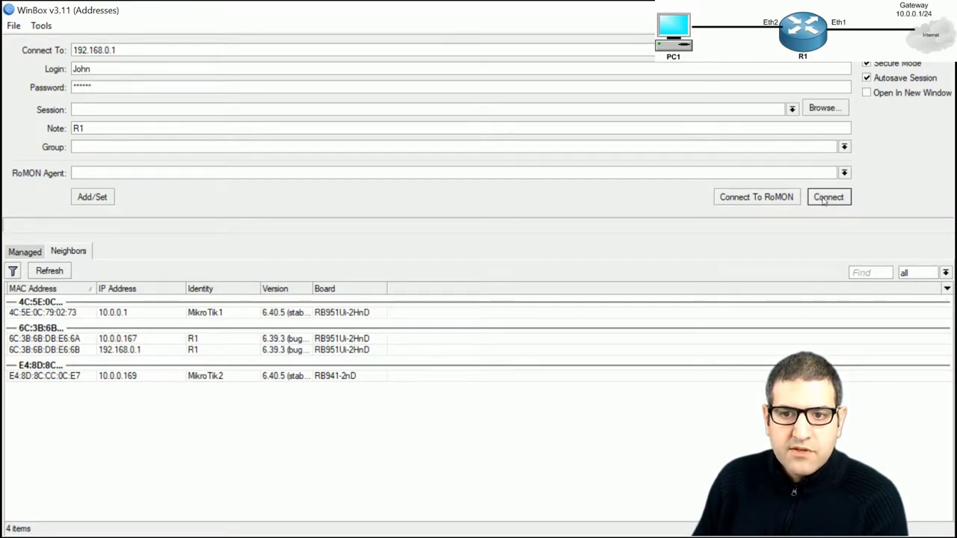
pyautogui.click(827, 199)
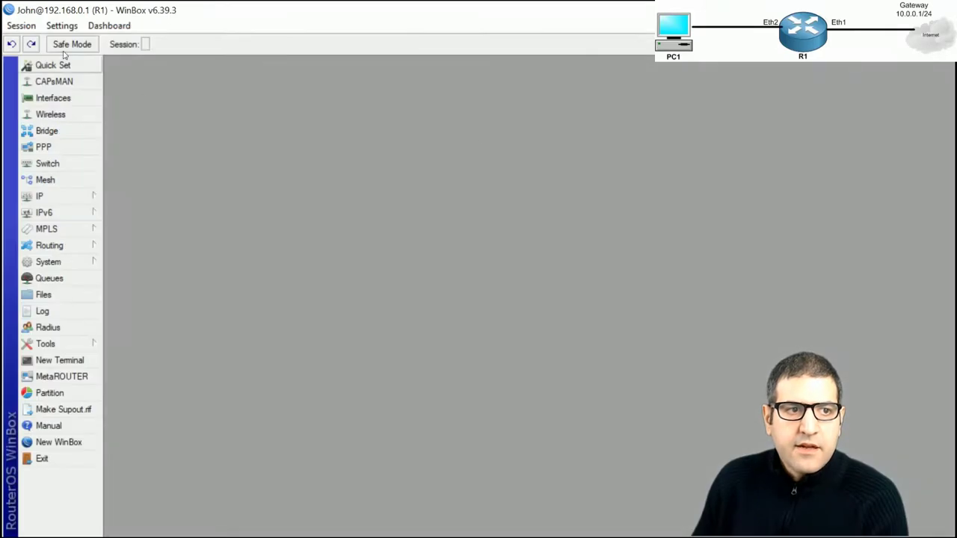
pyautogui.click(21, 26)
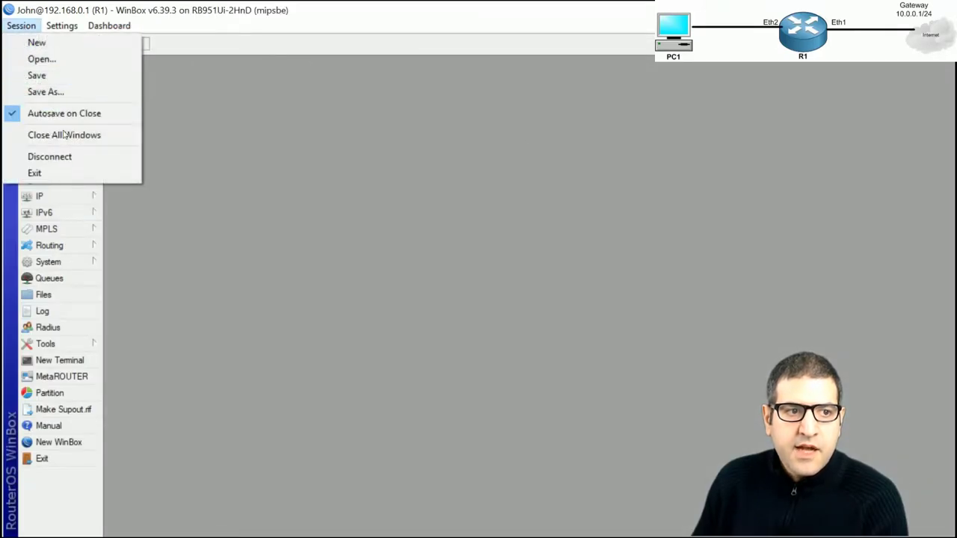
pyautogui.click(75, 156)
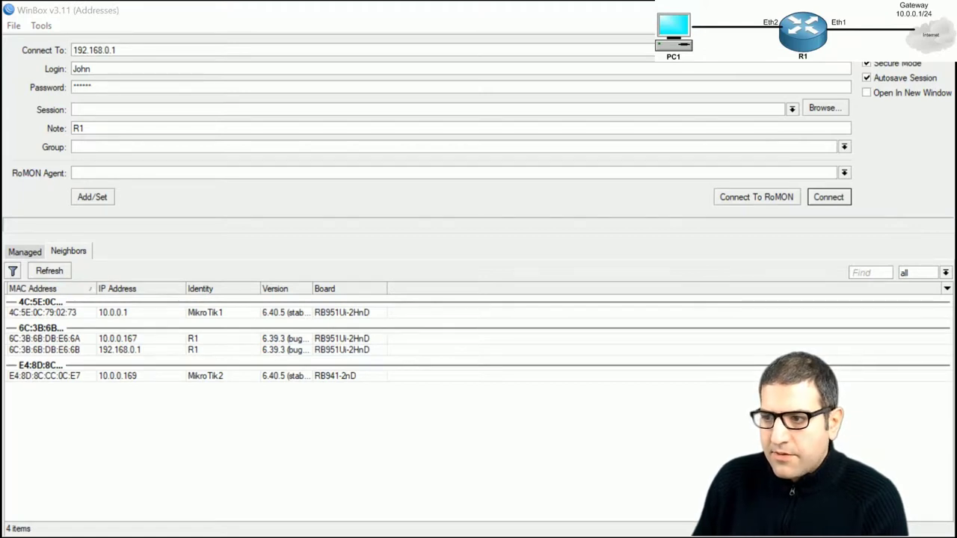
# Bring up Network Connections and open the Ethernet adapter's properties
pyautogui.moveTo(956, 66); pyautogui.dragTo(598, 62)
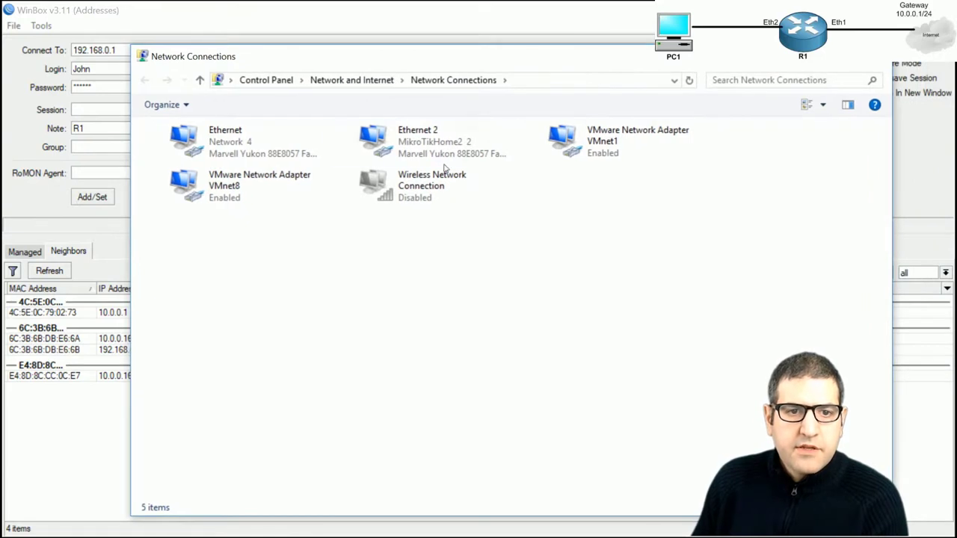
pyautogui.moveTo(521, 62); pyautogui.dragTo(504, 59)
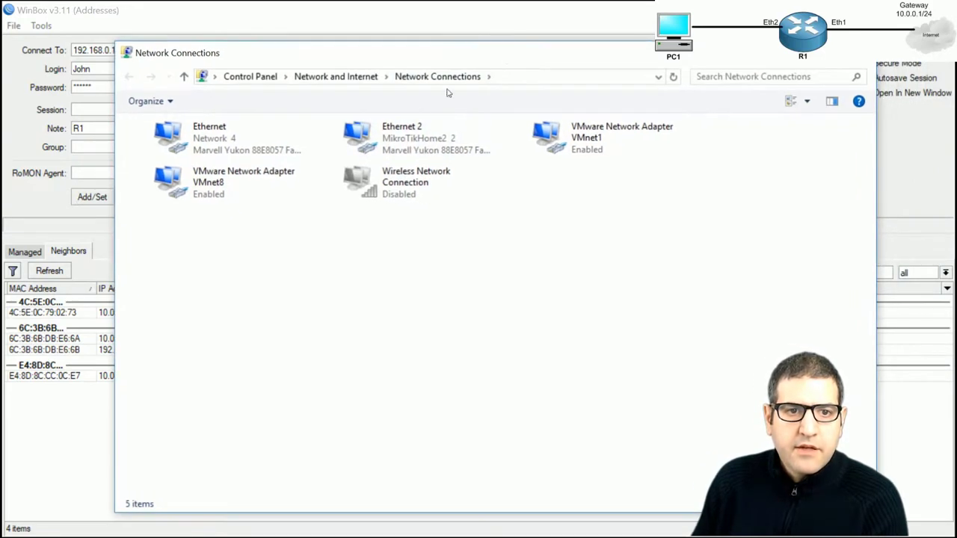
pyautogui.click(221, 150)
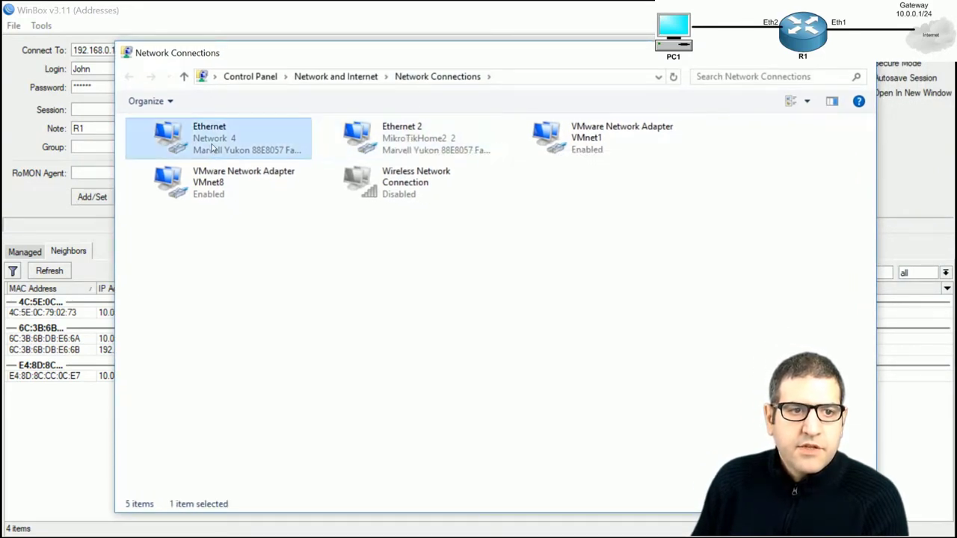
pyautogui.rightClick(221, 150)
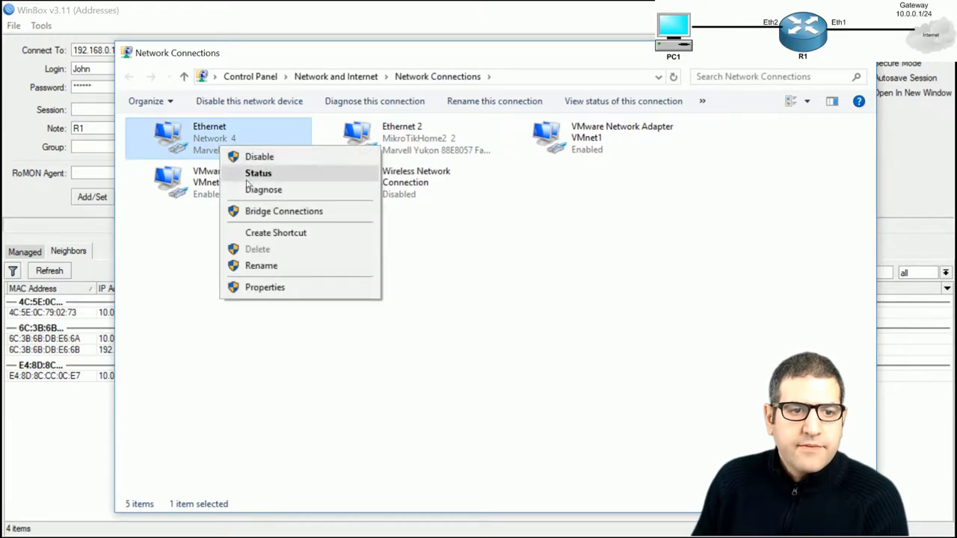
pyautogui.click(266, 288)
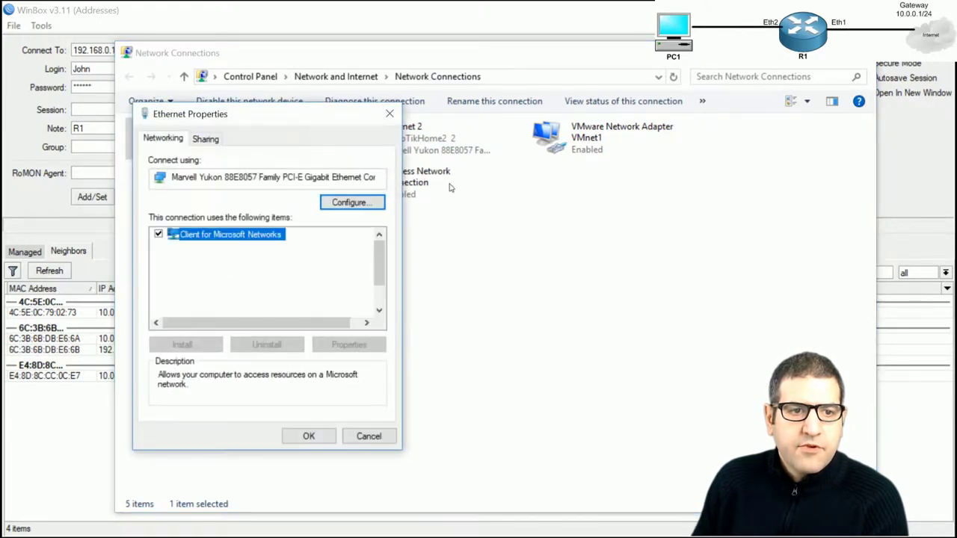
# Give Ethernet IPv4 the static address 192.168.0.253 with mask 255.255.255.0
pyautogui.doubleClick(273, 286)
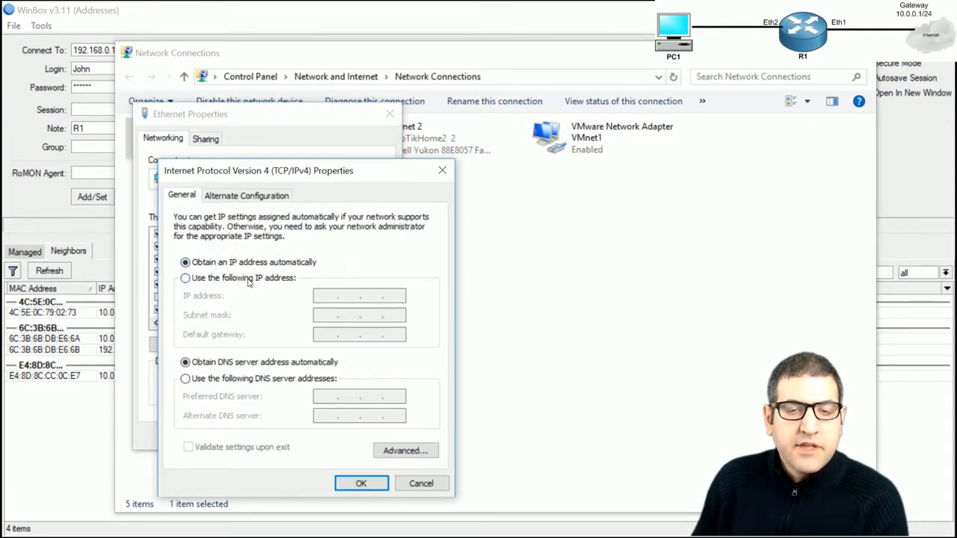
pyautogui.click(199, 281)
pyautogui.write('1')
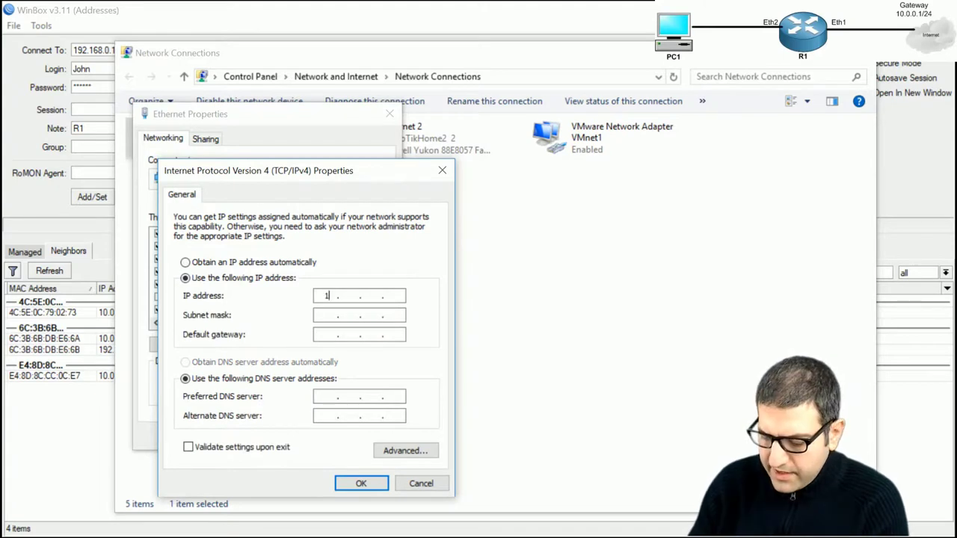
pyautogui.write('92 . 168 . 0 . ')
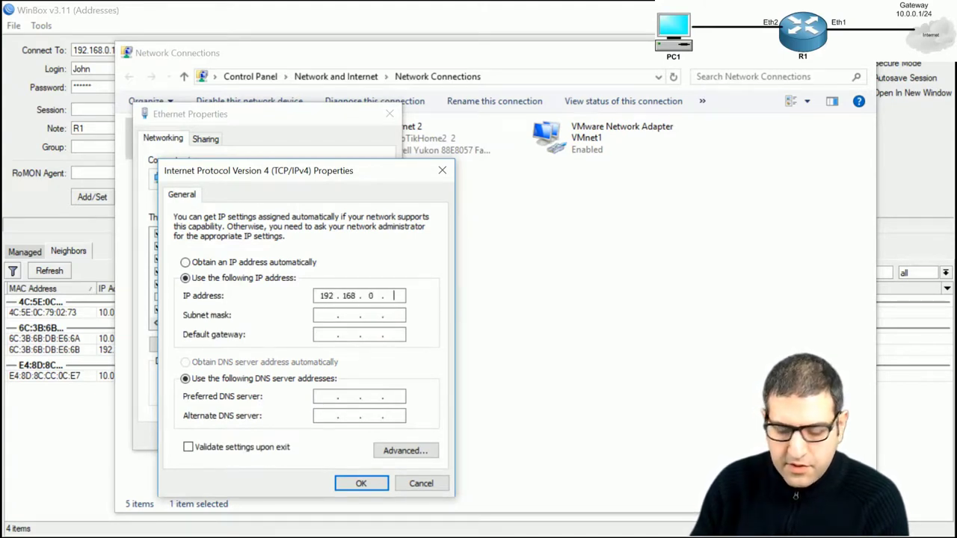
pyautogui.write('253')
pyautogui.press('Tab')
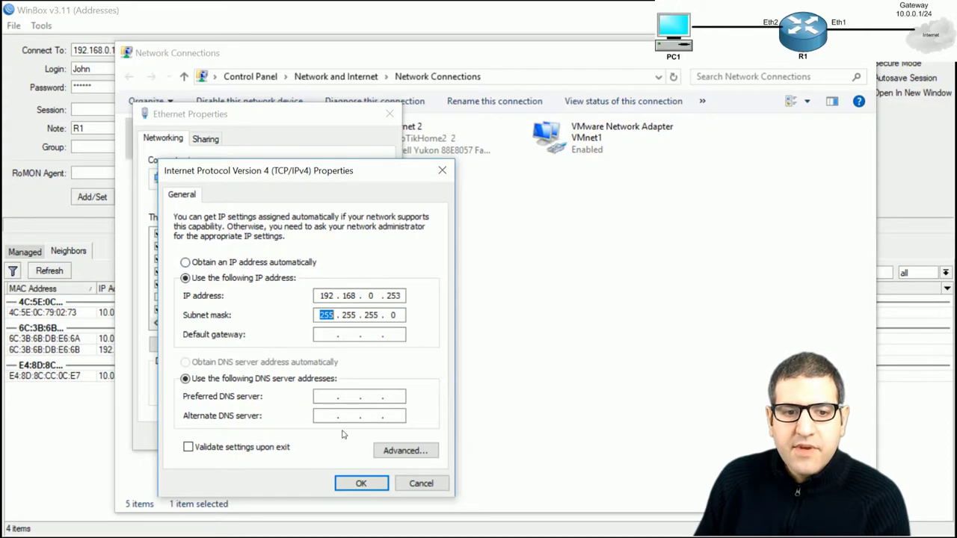
pyautogui.click(359, 484)
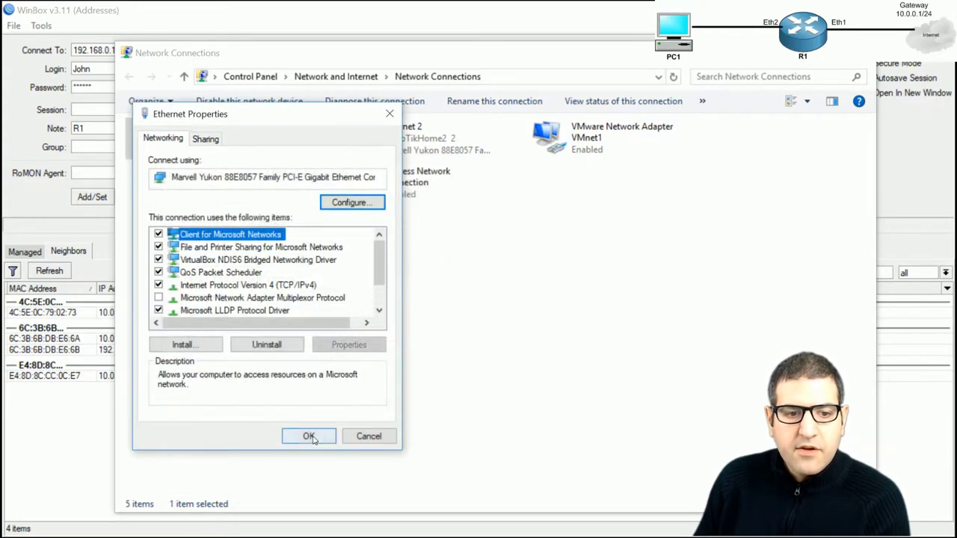
pyautogui.click(307, 433)
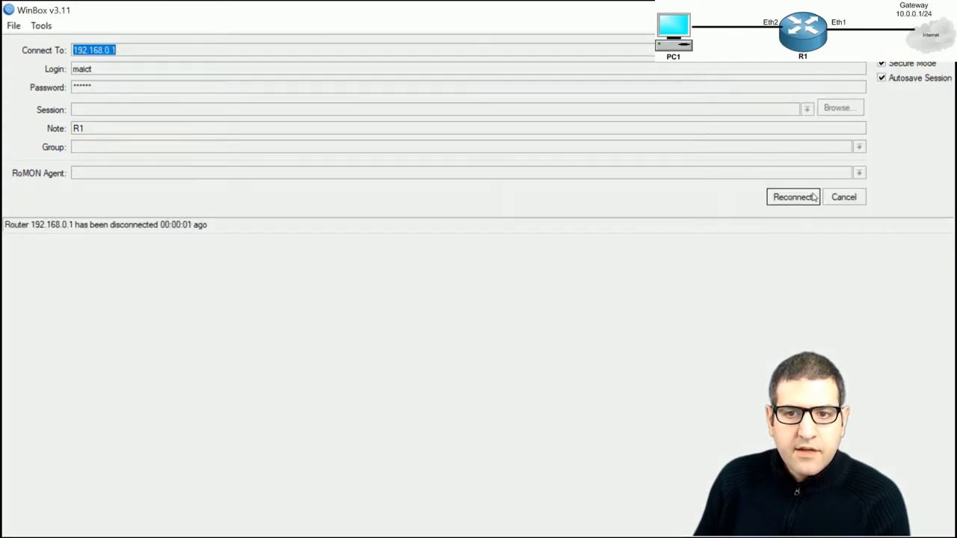
# Reconnect to R1 at 192.168.0.1 as the admin account, then disconnect the session
pyautogui.click(814, 197)
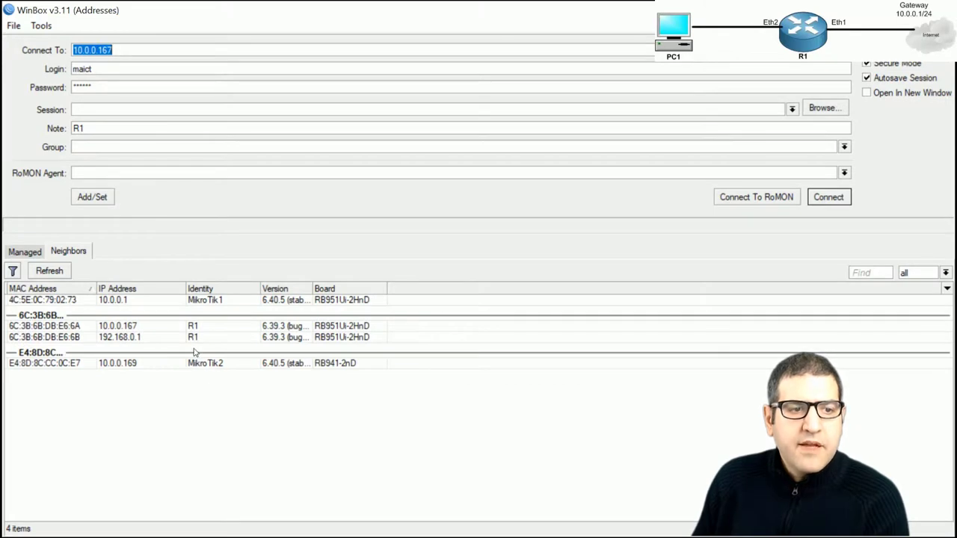
pyautogui.press('Tab')
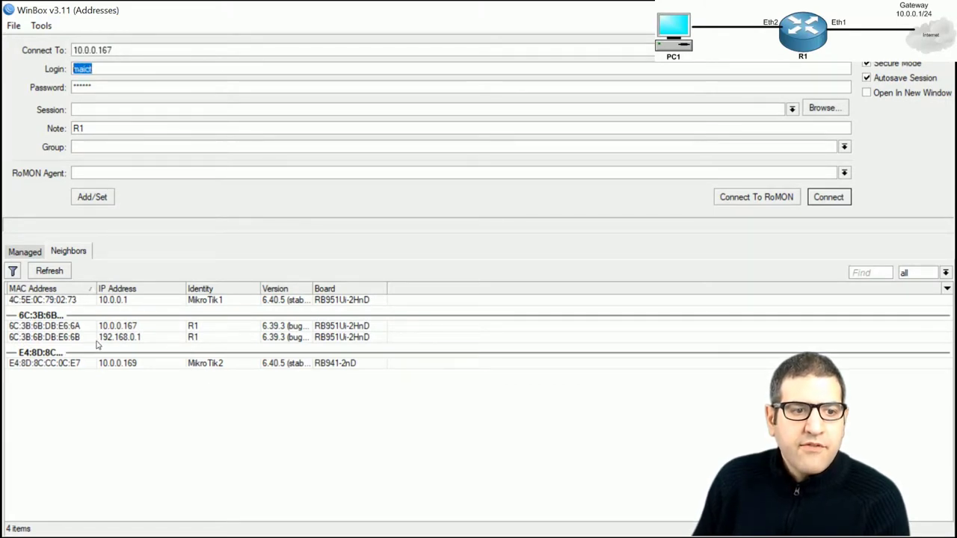
pyautogui.click(99, 342)
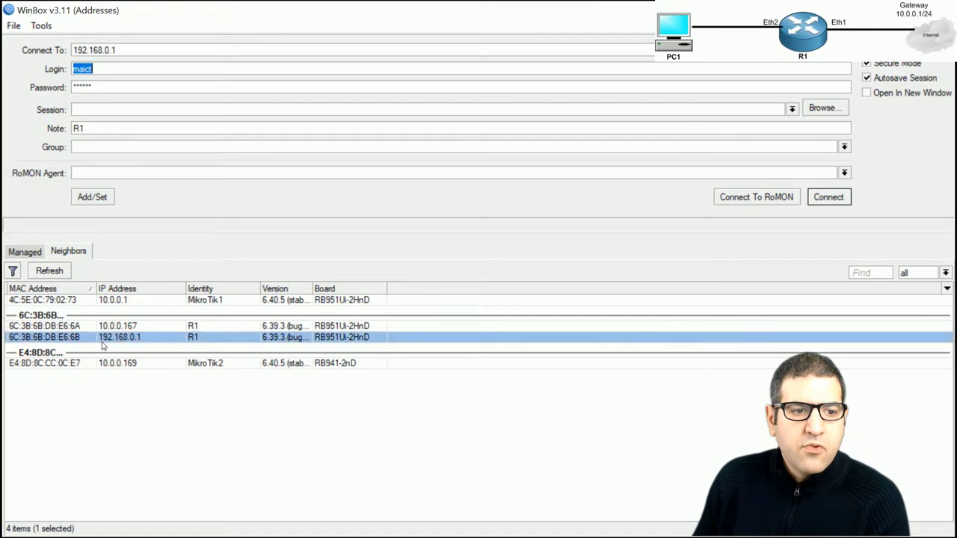
pyautogui.click(831, 201)
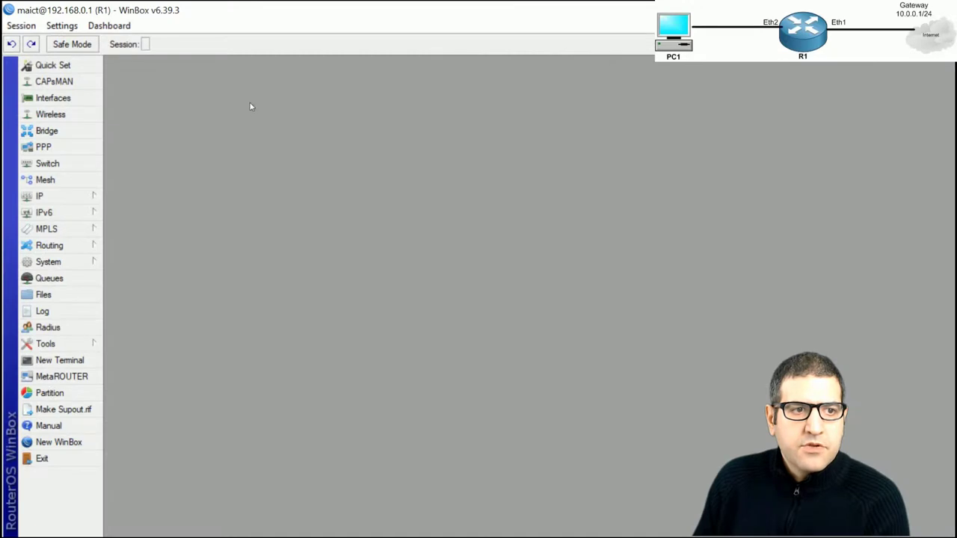
pyautogui.click(21, 26)
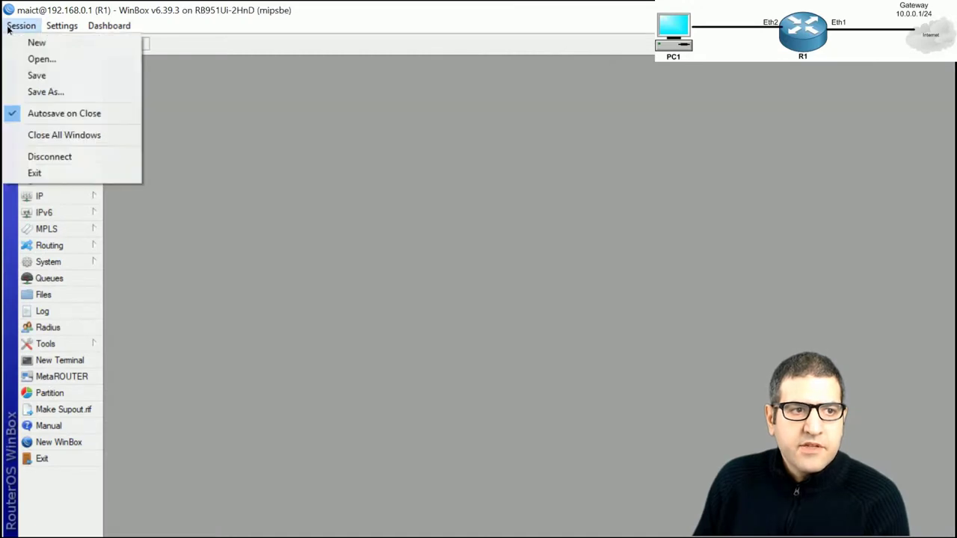
pyautogui.click(54, 157)
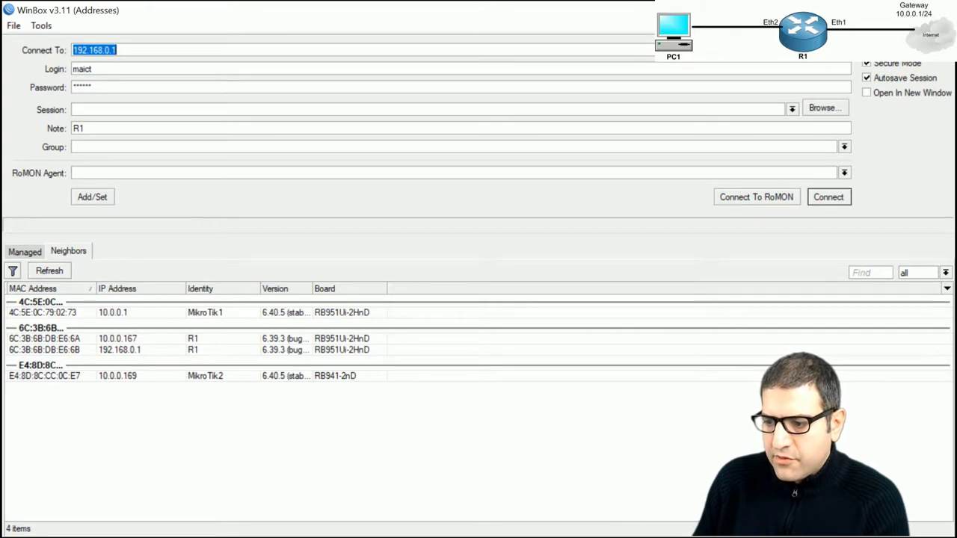
pyautogui.hotkey('alt', 'Tab')
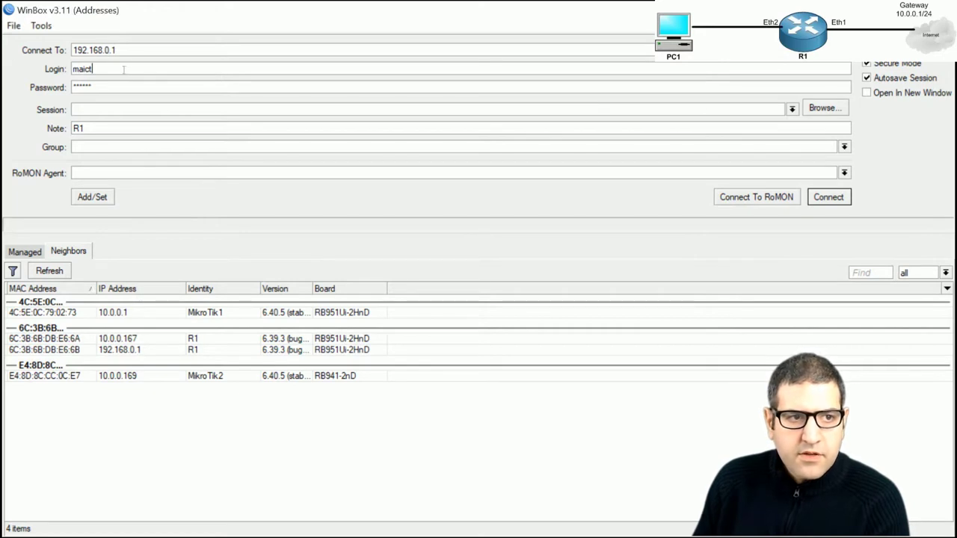
# Try logging in as the write-group user from 192.168.0.253, which is rejected
pyautogui.moveTo(127, 69); pyautogui.dragTo(4, 69)
pyautogui.write('John')
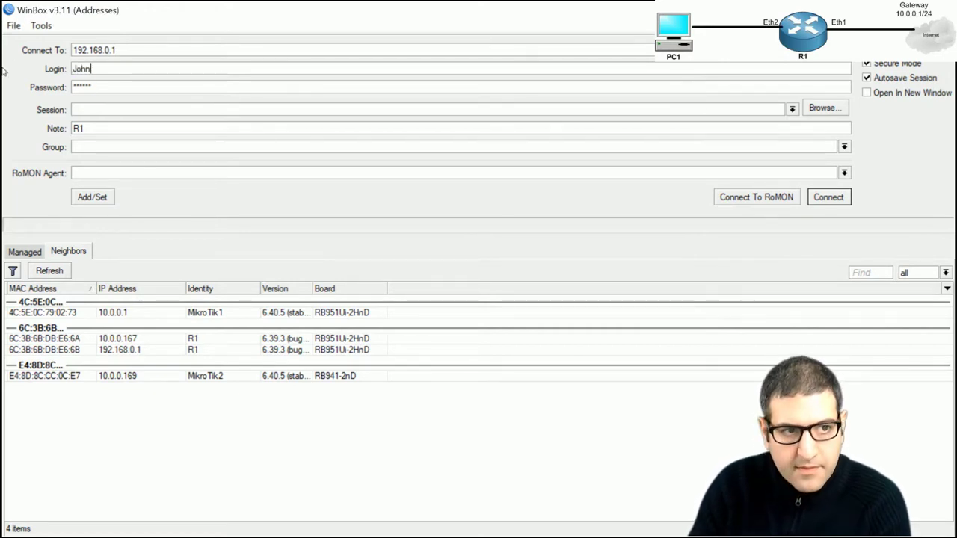
pyautogui.press('Tab')
pyautogui.write('******')
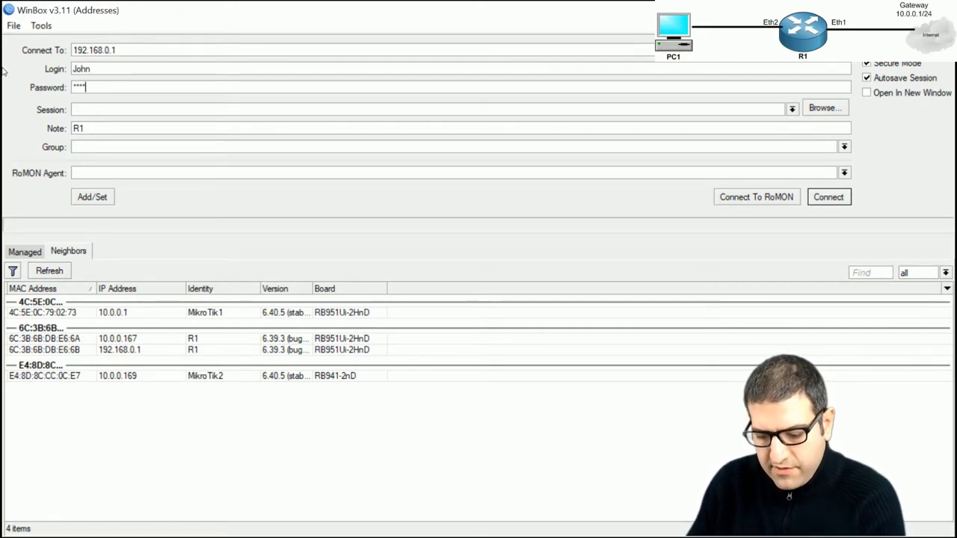
pyautogui.click(827, 202)
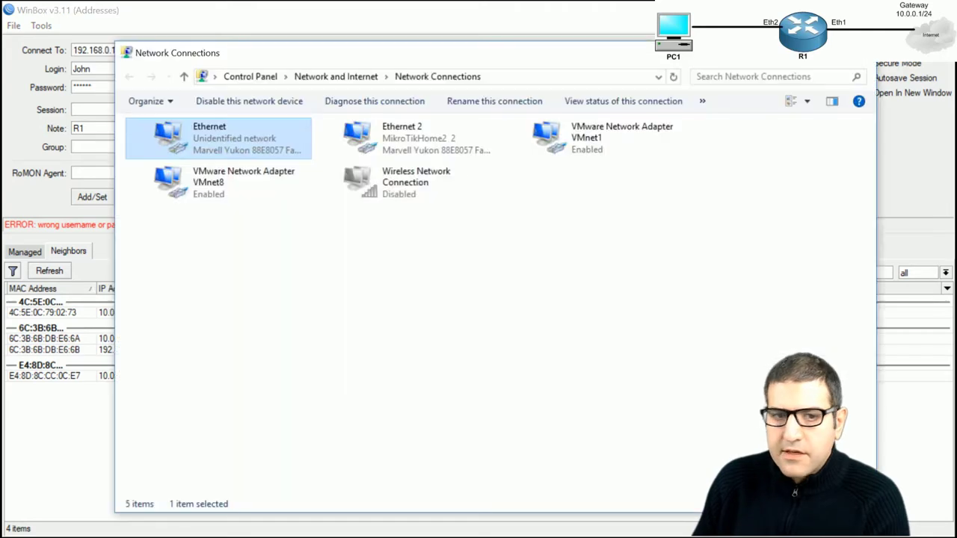
# Switch the Ethernet adapter's IPv4 address and DNS servers back to obtain automatically
pyautogui.rightClick(184, 138)
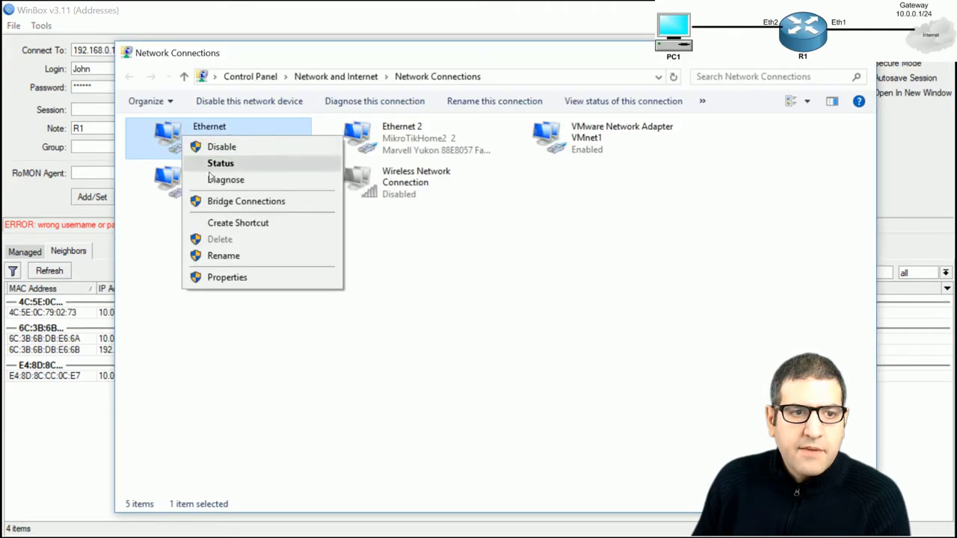
pyautogui.click(243, 278)
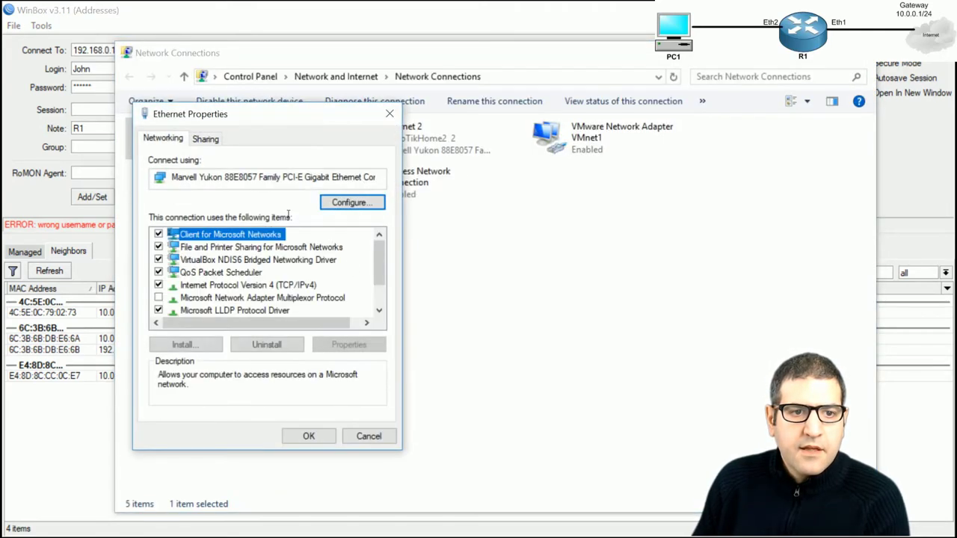
pyautogui.doubleClick(280, 284)
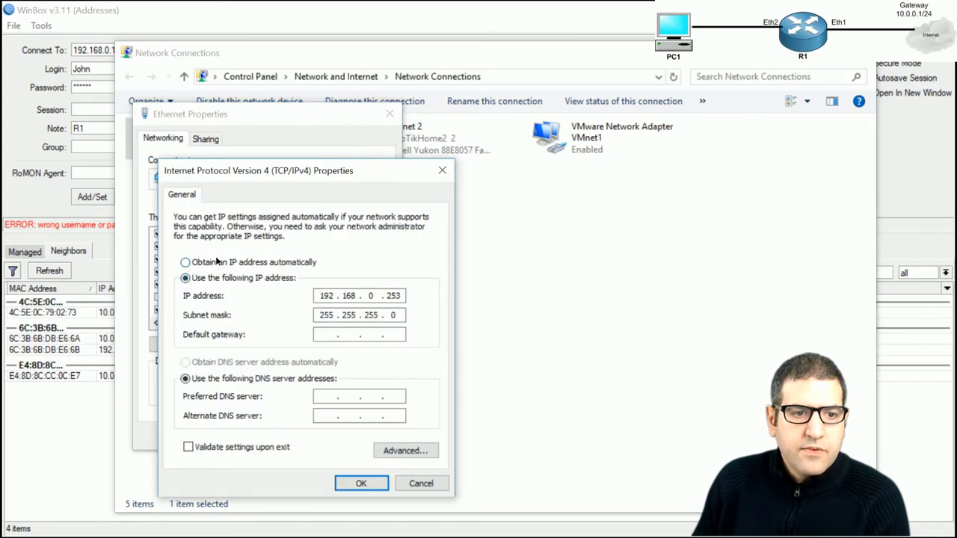
pyautogui.click(217, 262)
pyautogui.click(237, 364)
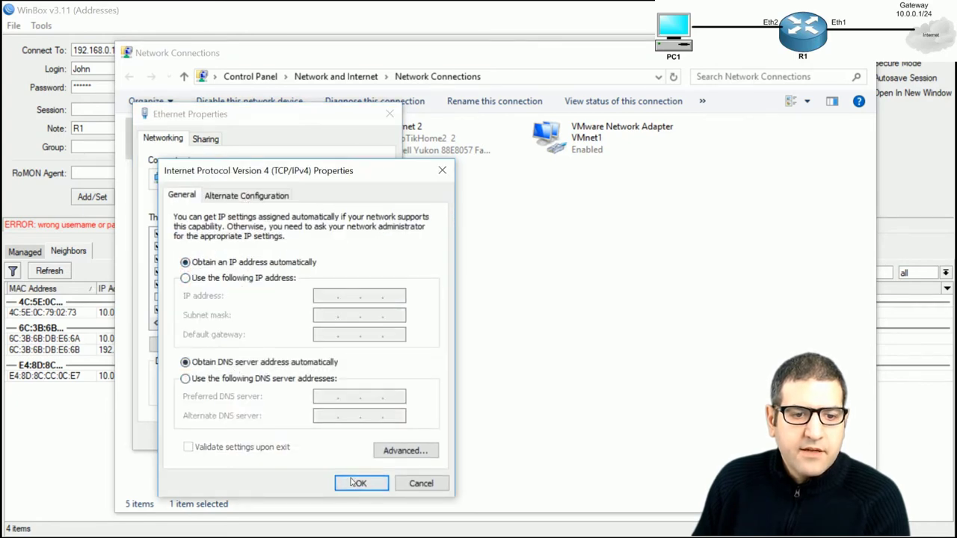
pyautogui.click(354, 483)
pyautogui.click(310, 439)
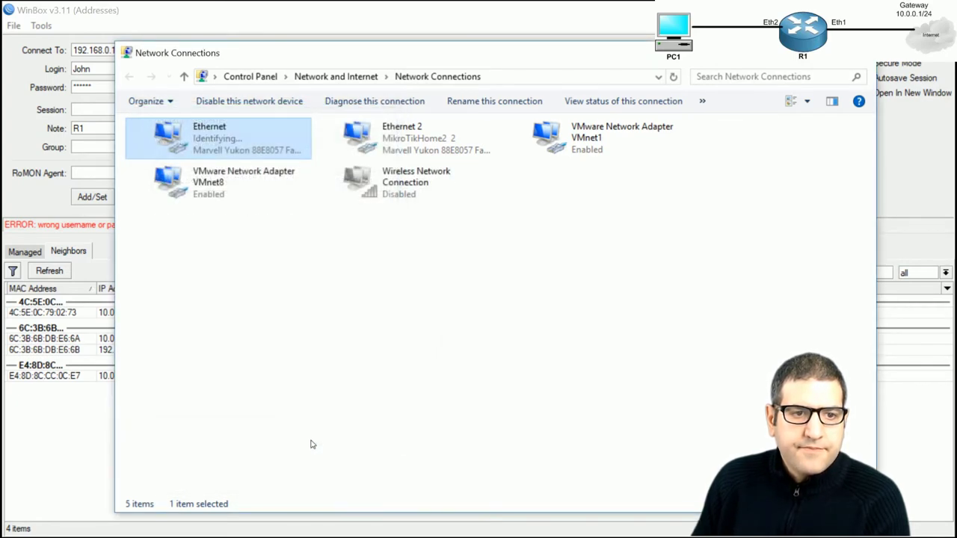
pyautogui.click(899, 90)
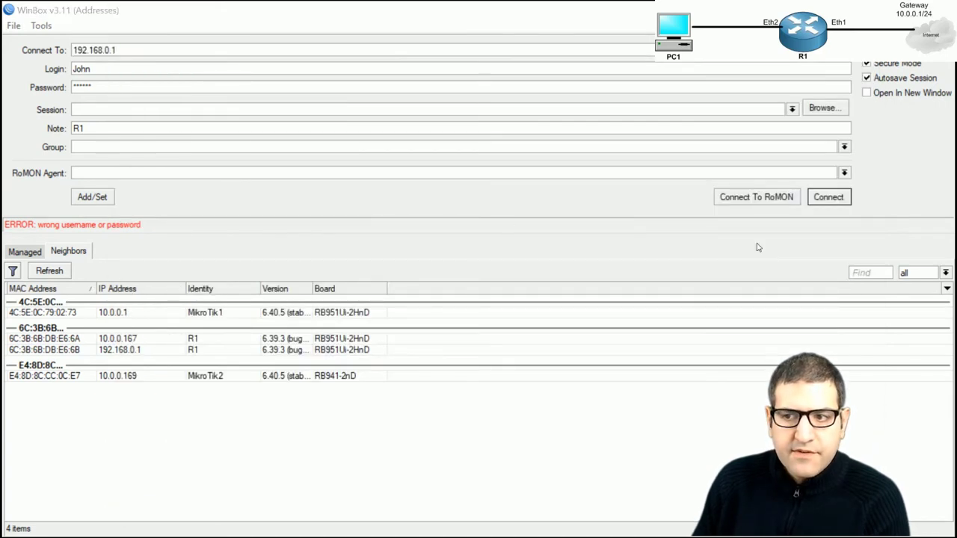
# Run ipconfig to confirm Ethernet is at 192.168.0.254, mask 255.255.255.0
pyautogui.moveTo(549, 65); pyautogui.dragTo(459, 80)
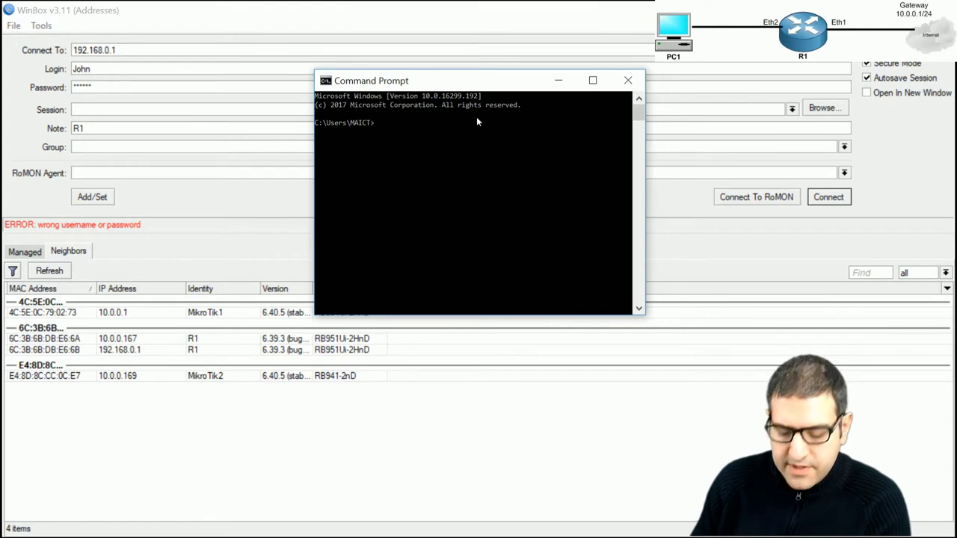
pyautogui.write('ipc')
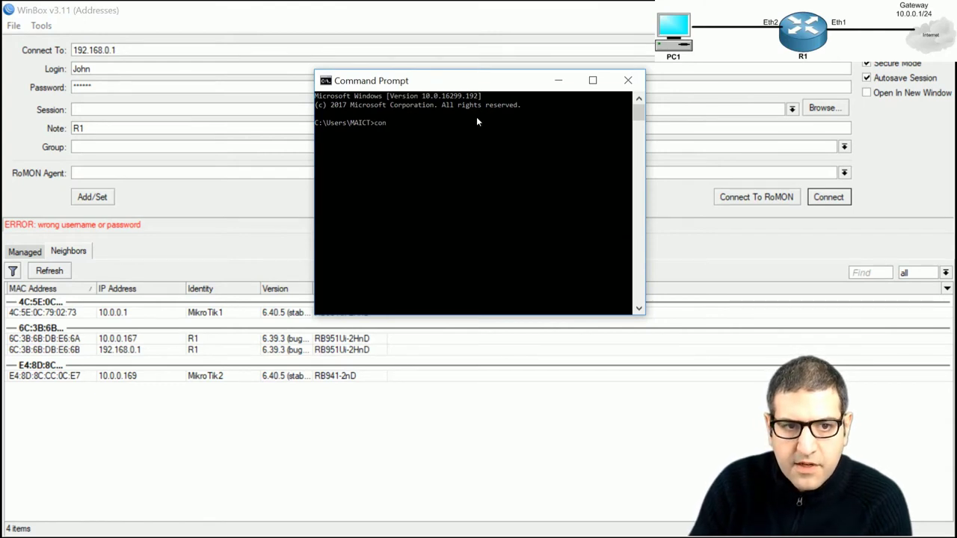
pyautogui.write('onfig')
pyautogui.press('Return')
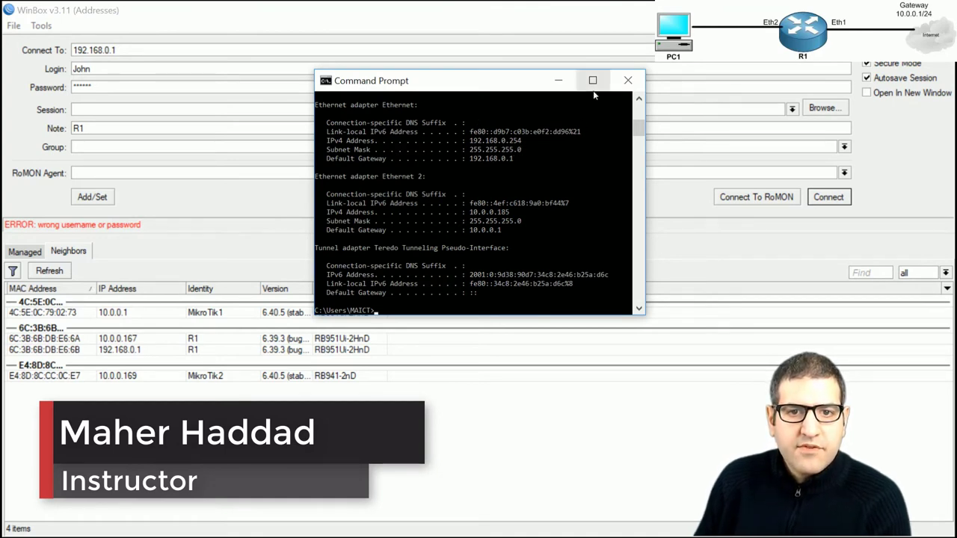
pyautogui.click(630, 77)
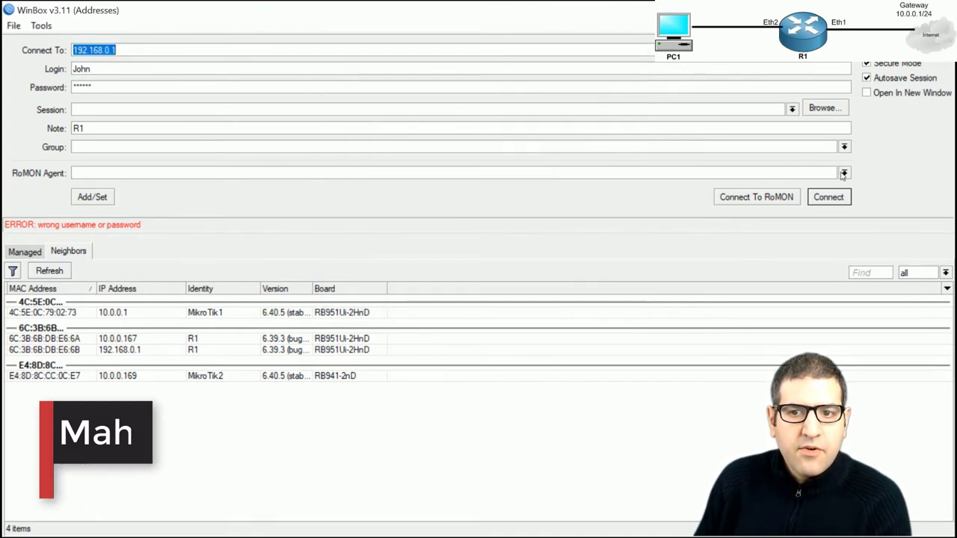
# Log in to R1 at 192.168.0.1 as the restricted user from 192.168.0.254
pyautogui.click(828, 197)
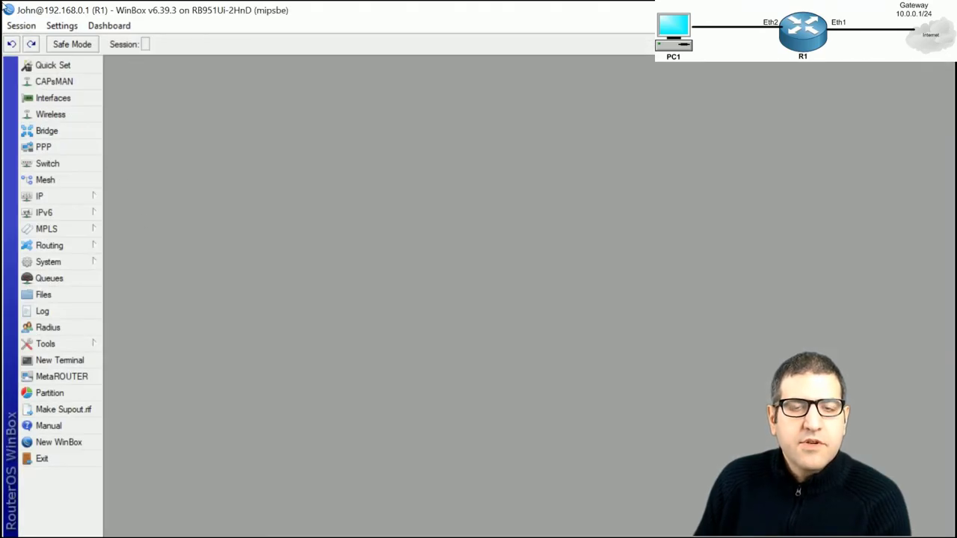
pyautogui.click(29, 27)
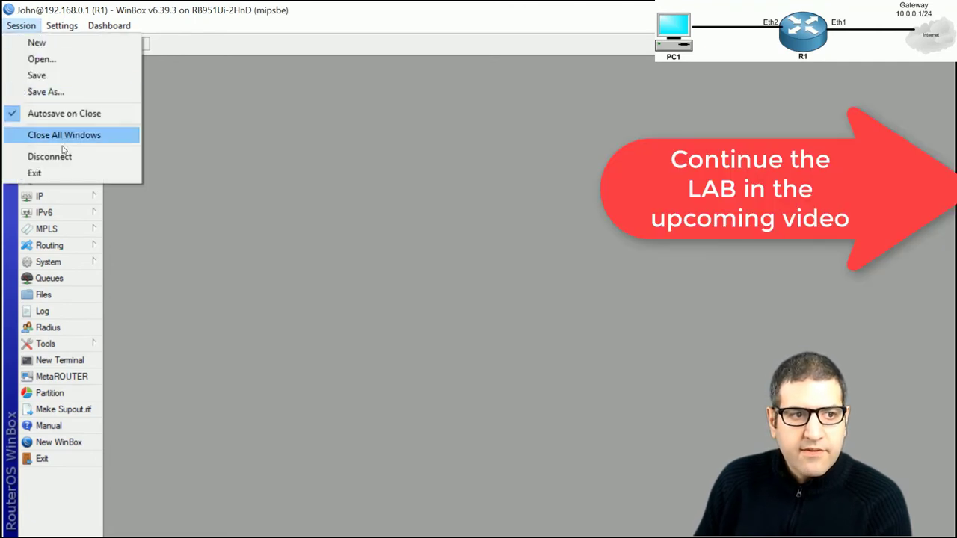